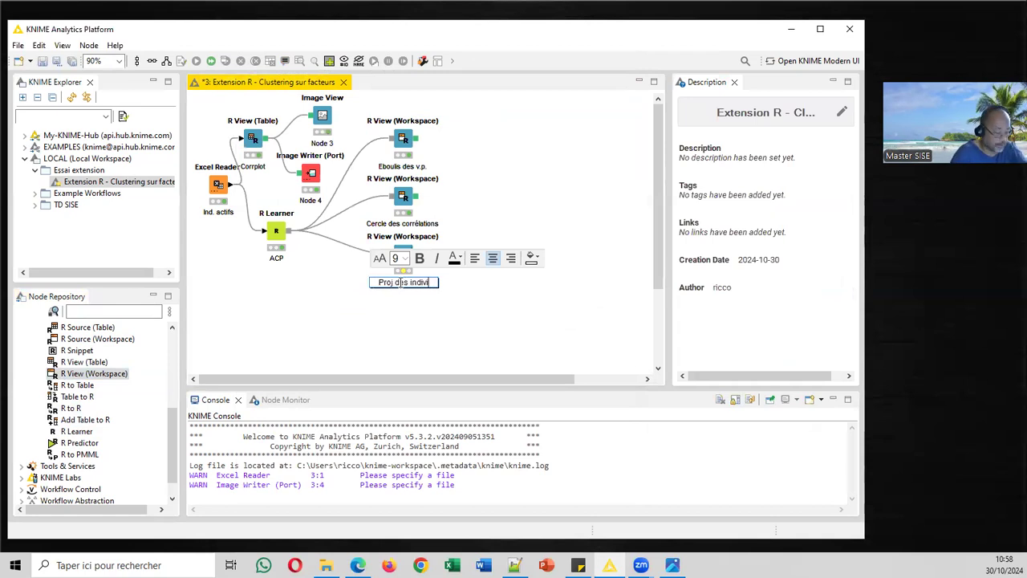
# Step: Label the third R View (Workspace) node "Proj des individus" and replace its script with the "Plan factoriel" plot of mon_acp scores labelled by D$Modele
pyautogui.click(543, 298)
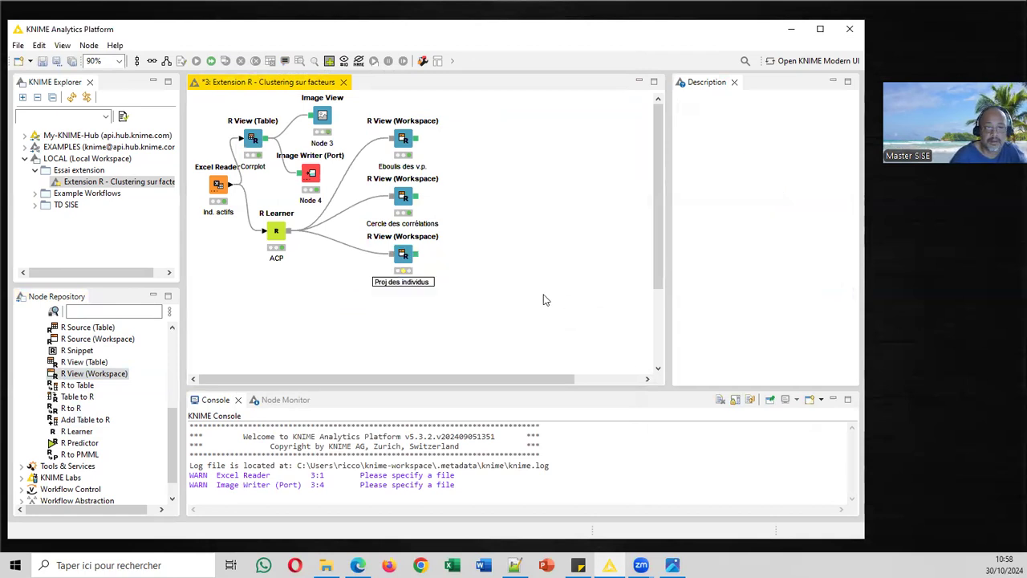
pyautogui.click(405, 255)
pyautogui.doubleClick(405, 255)
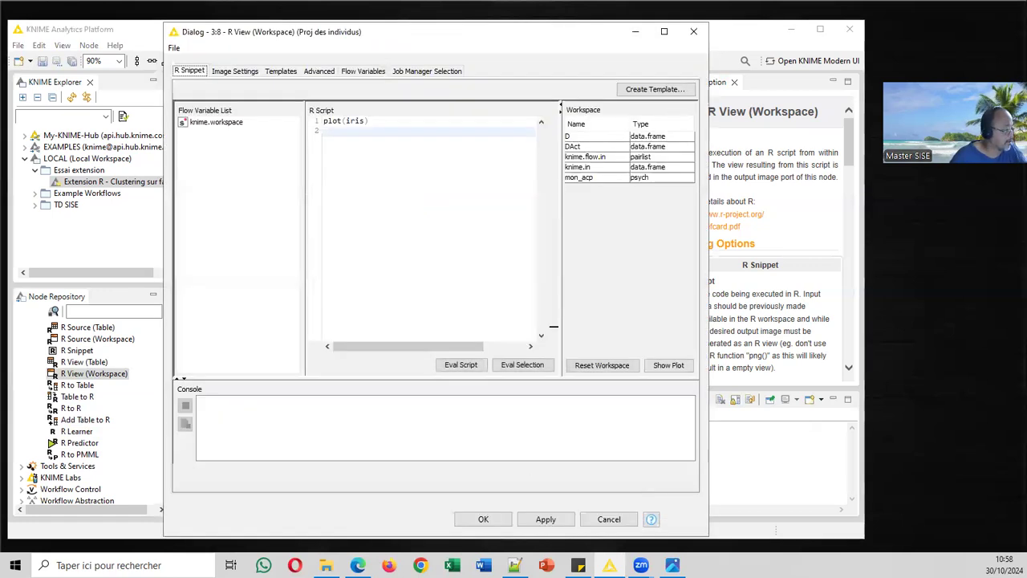
pyautogui.hotkey('alt', 'Tab')
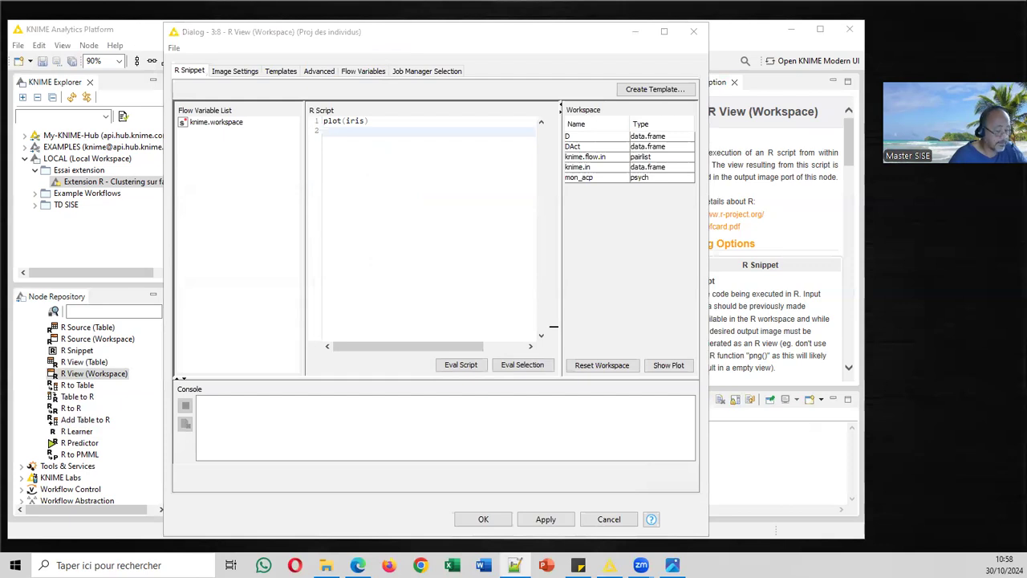
pyautogui.click(437, 179)
pyautogui.hotkey('ctrl', 'a')
pyautogui.hotkey('ctrl', 'v')
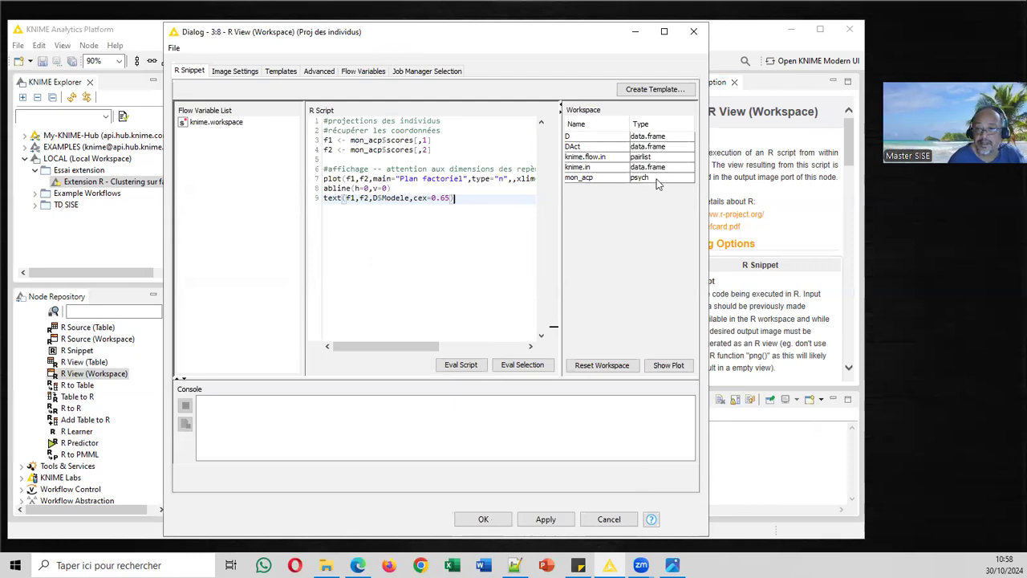
# Step: Widen the configuration dialog and review the full plot call, the mon_acp object and the D$Modele label argument
pyautogui.click(593, 184)
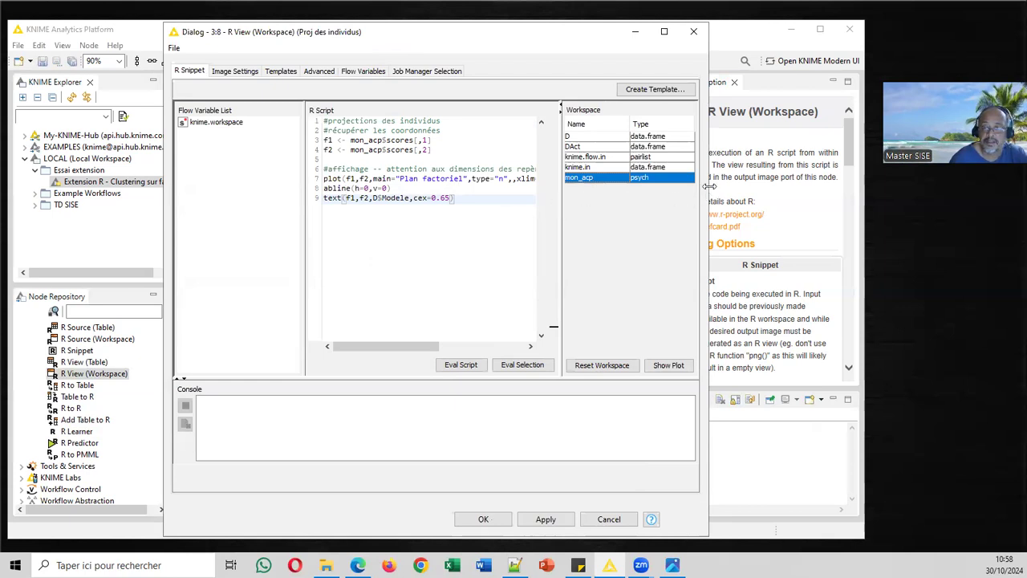
pyautogui.moveTo(709, 187); pyautogui.dragTo(873, 186)
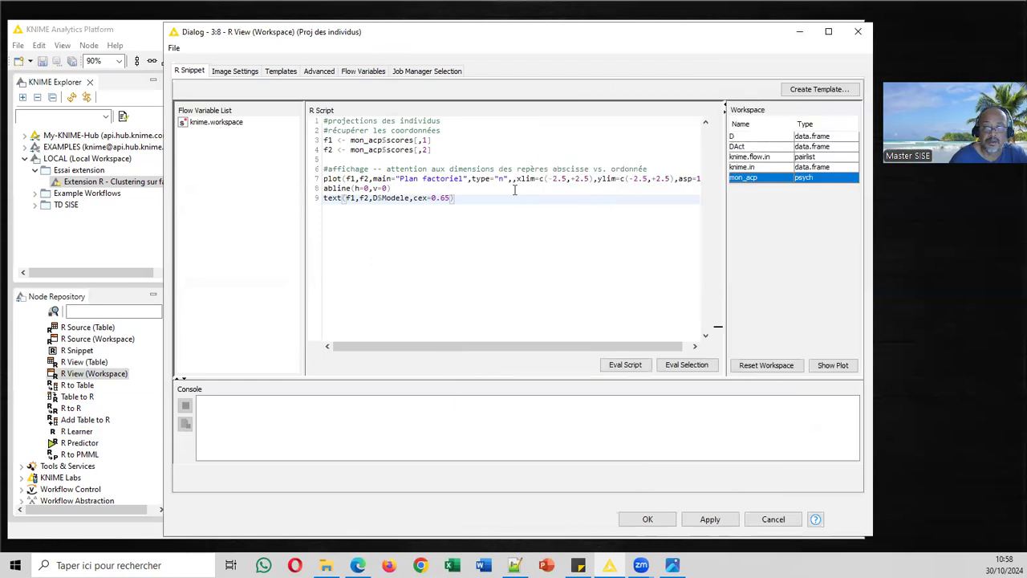
pyautogui.moveTo(410, 199); pyautogui.dragTo(374, 201)
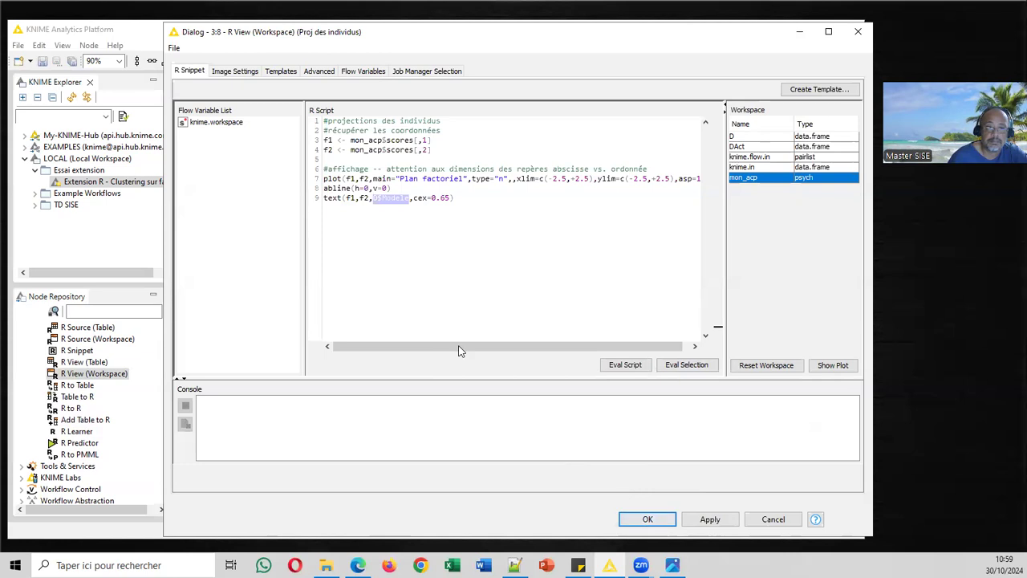
# Step: Execute the Proj des individus node, inspect its "Plan factoriel" plot and close the view
pyautogui.rightClick(402, 254)
pyautogui.click(438, 244)
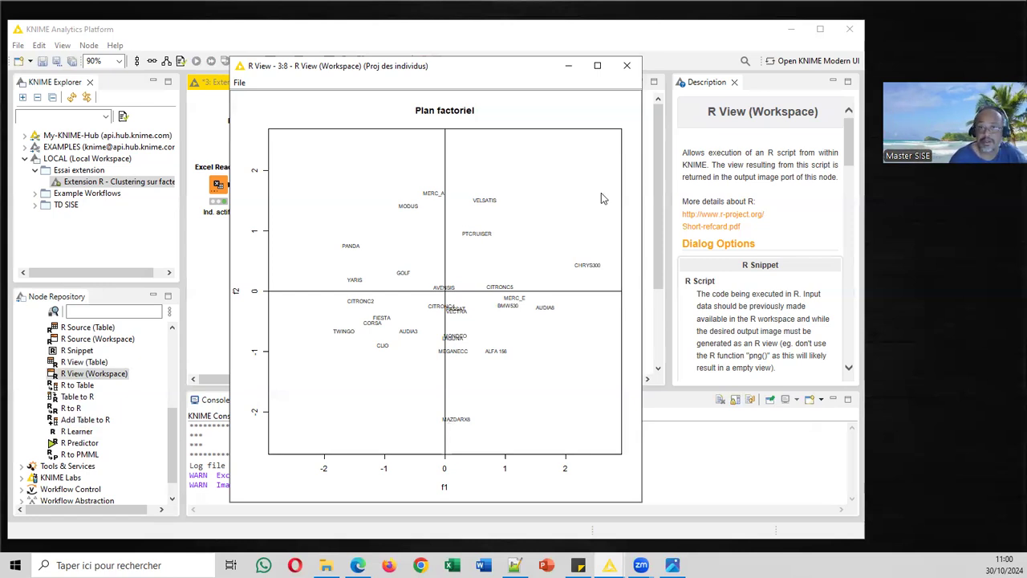
pyautogui.click(626, 66)
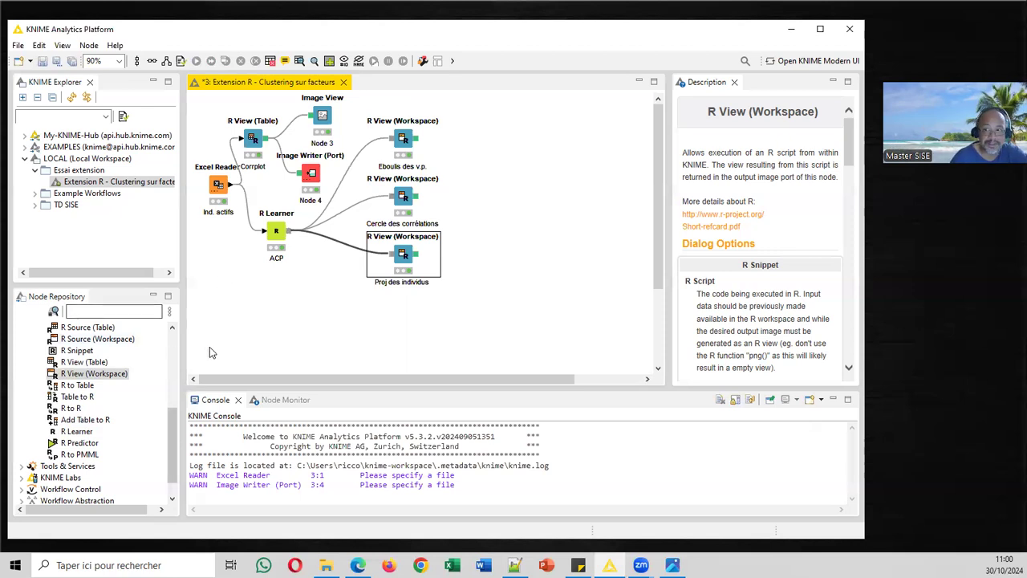
# Step: Switch to the browser, look through the full list of nodes included in the KNIME R extension, and return to KNIME Analytics Platform
pyautogui.click(420, 565)
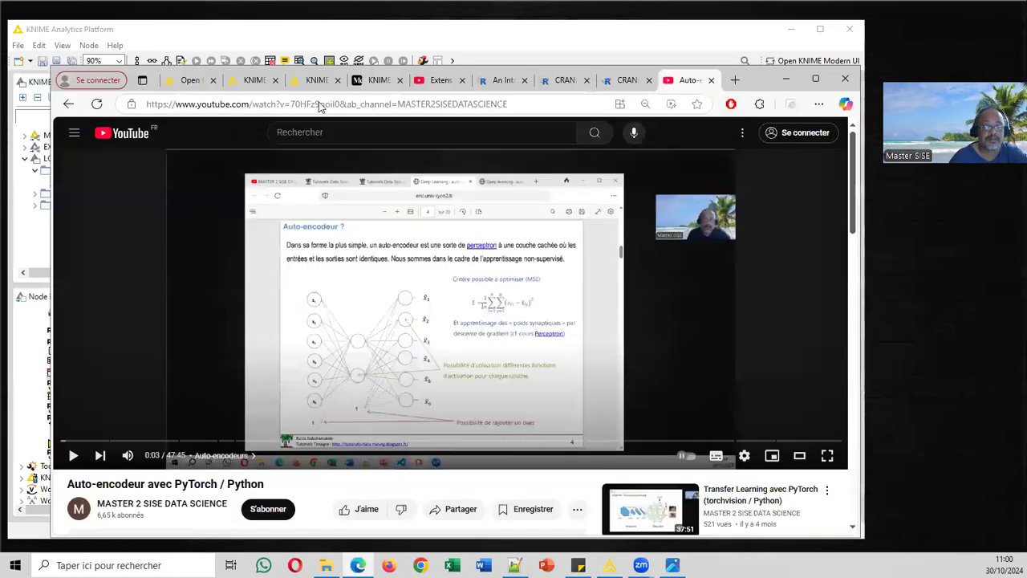
pyautogui.click(314, 83)
pyautogui.scroll(-7, 390, 332)
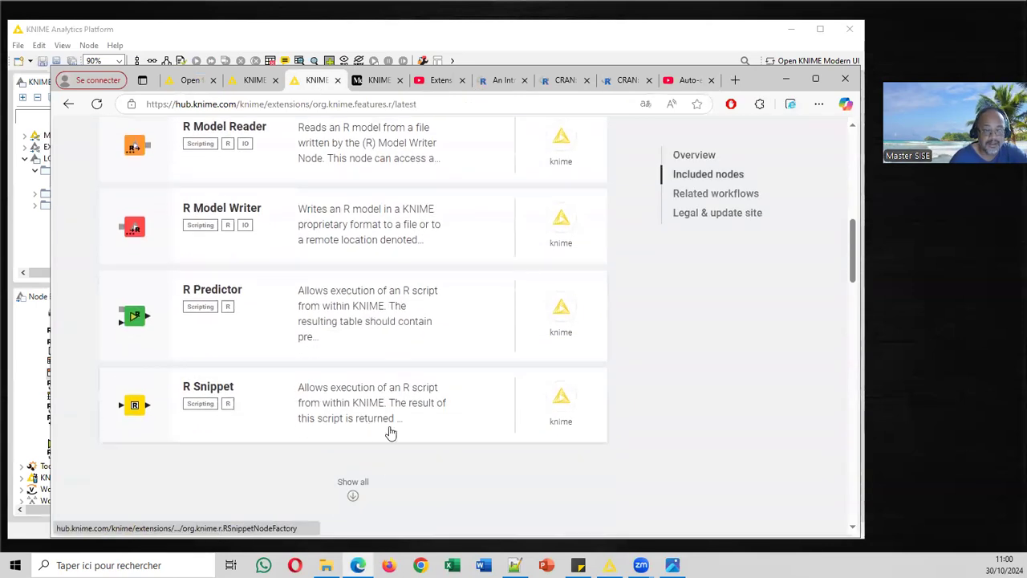
pyautogui.click(353, 491)
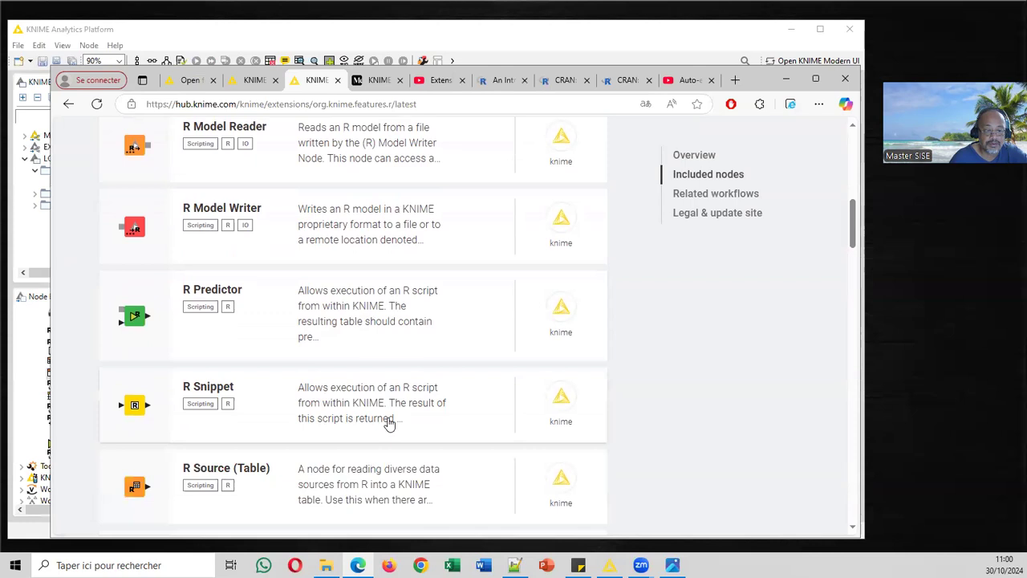
pyautogui.scroll(-4, 388, 401)
pyautogui.click(785, 78)
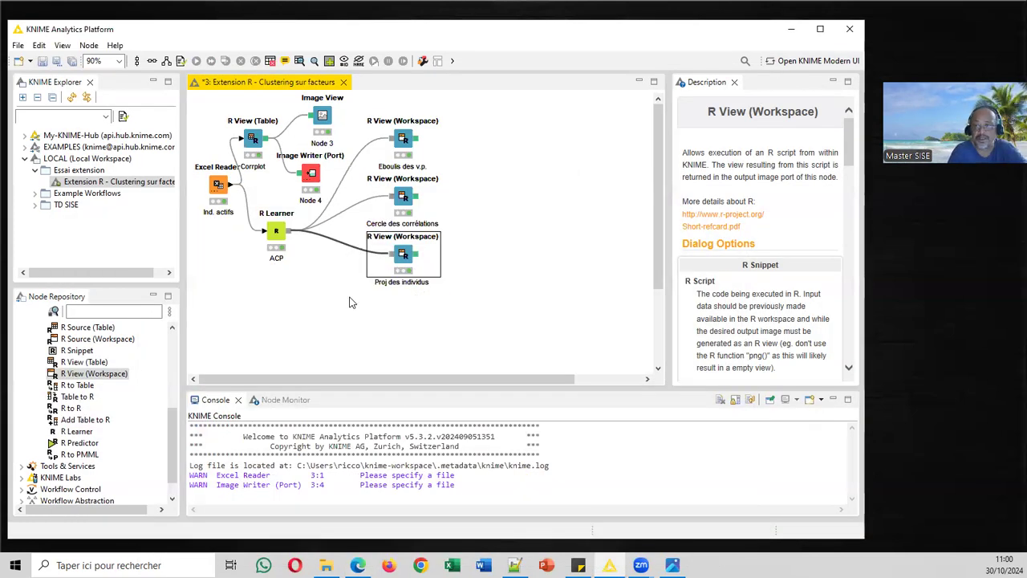
# Step: Add an R to R node below the R View nodes, check its port description and connect the ACP R Learner's output to it
pyautogui.click(74, 408)
pyautogui.moveTo(74, 409); pyautogui.dragTo(355, 316)
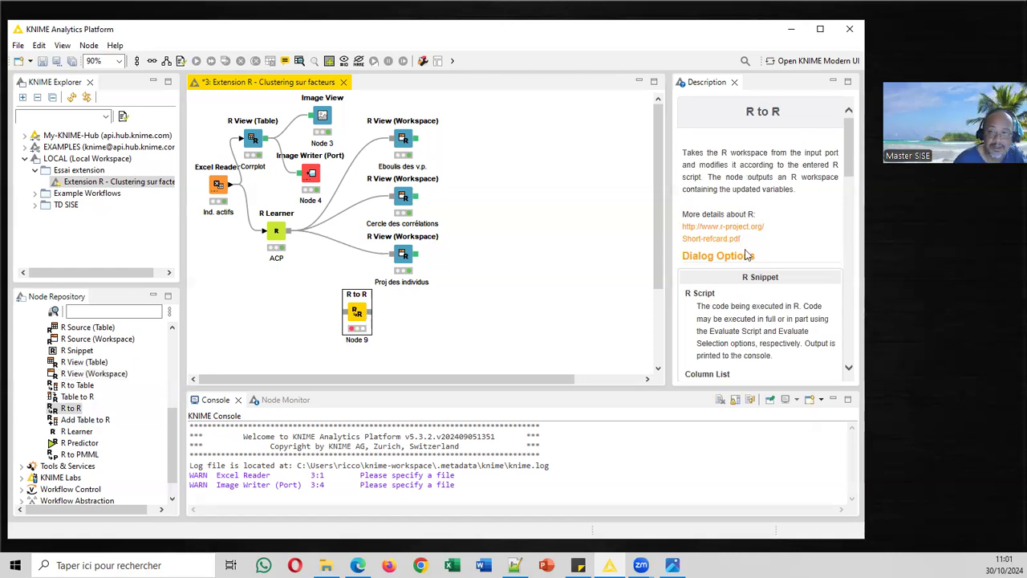
pyautogui.moveTo(848, 141); pyautogui.dragTo(840, 308)
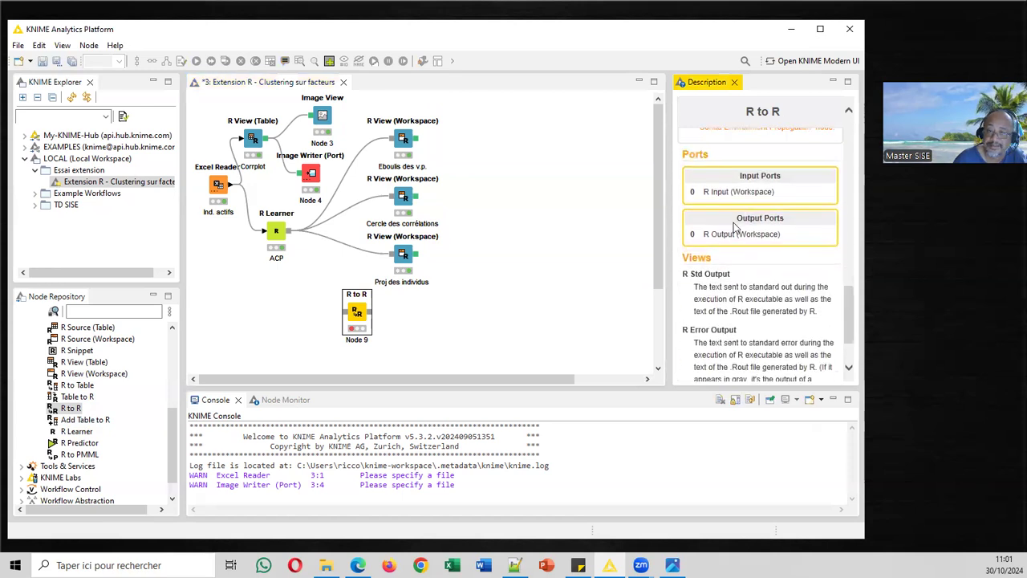
pyautogui.moveTo(290, 232); pyautogui.dragTo(351, 320)
pyautogui.click(358, 316)
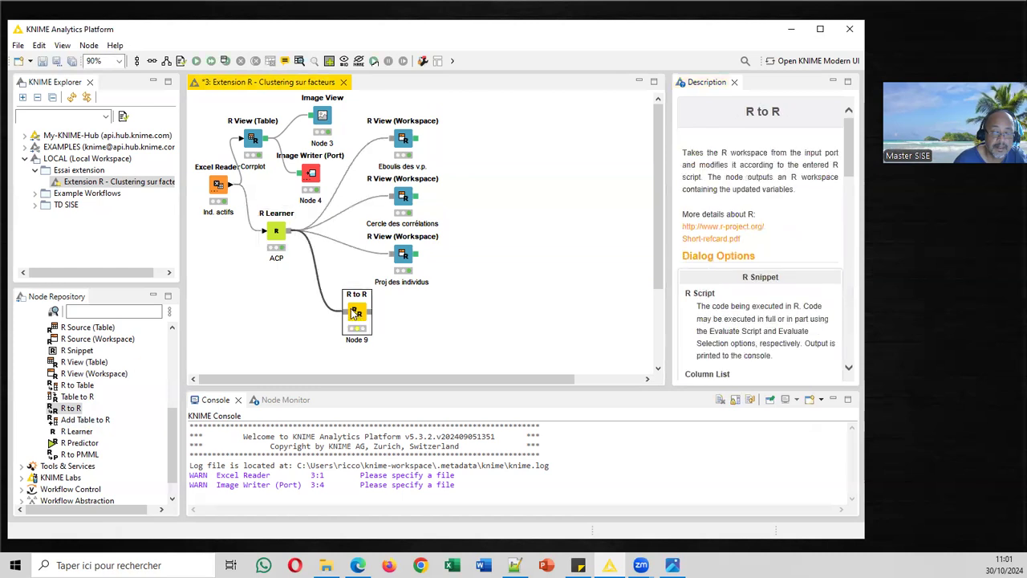
# Step: Rearrange the three R View (Workspace) nodes up and to the right, and place the R to R node closer to the ACP node
pyautogui.moveTo(353, 311); pyautogui.dragTo(341, 311)
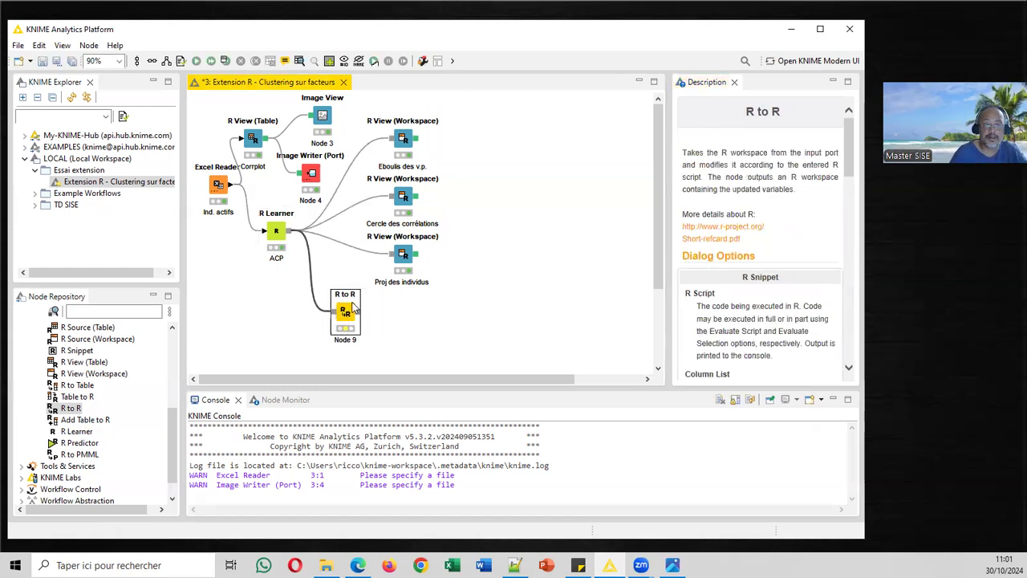
pyautogui.click(407, 138)
pyautogui.moveTo(406, 196); pyautogui.dragTo(417, 185)
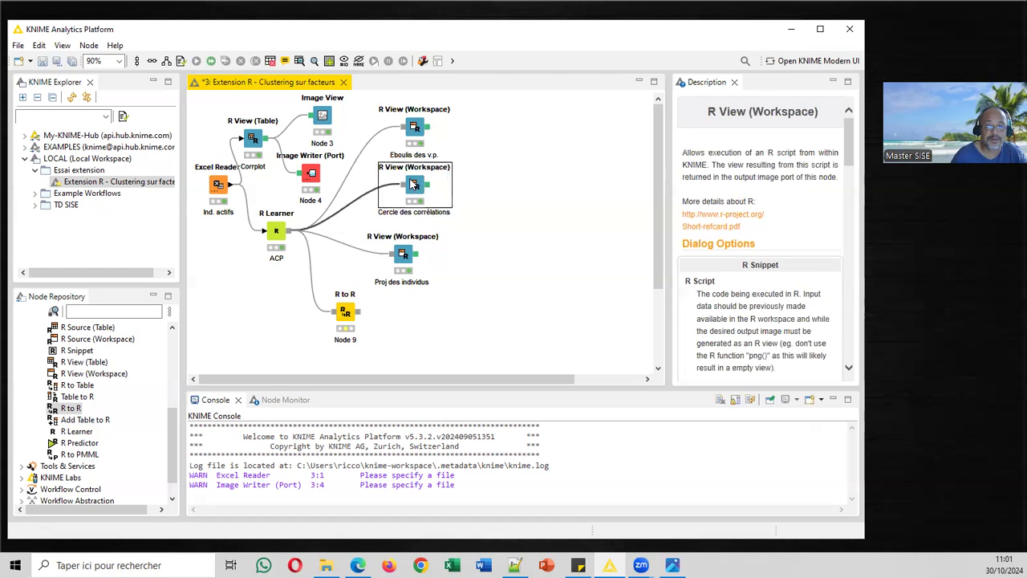
pyautogui.click(406, 255)
pyautogui.moveTo(413, 245); pyautogui.dragTo(500, 222)
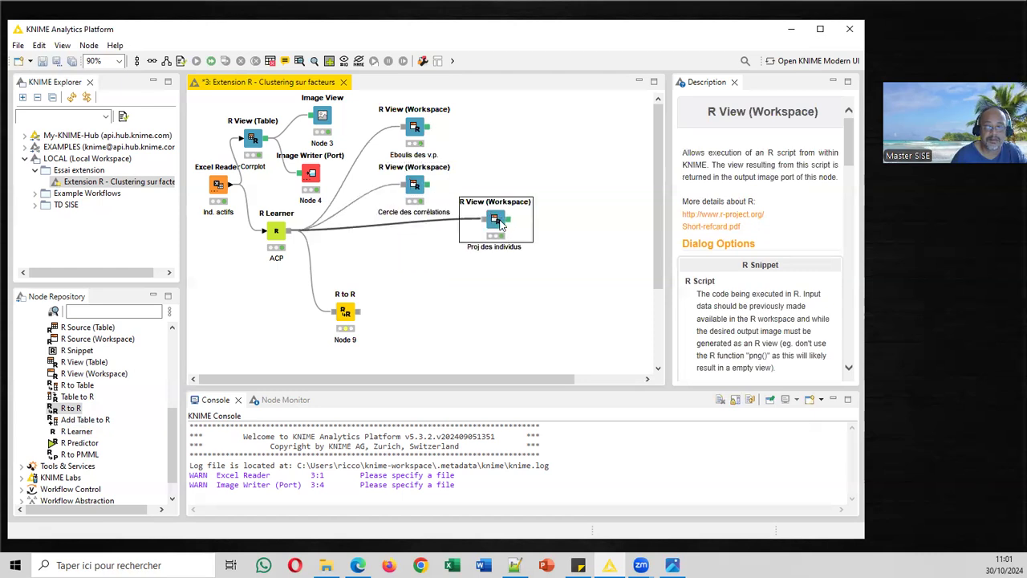
pyautogui.moveTo(347, 313); pyautogui.dragTo(361, 271)
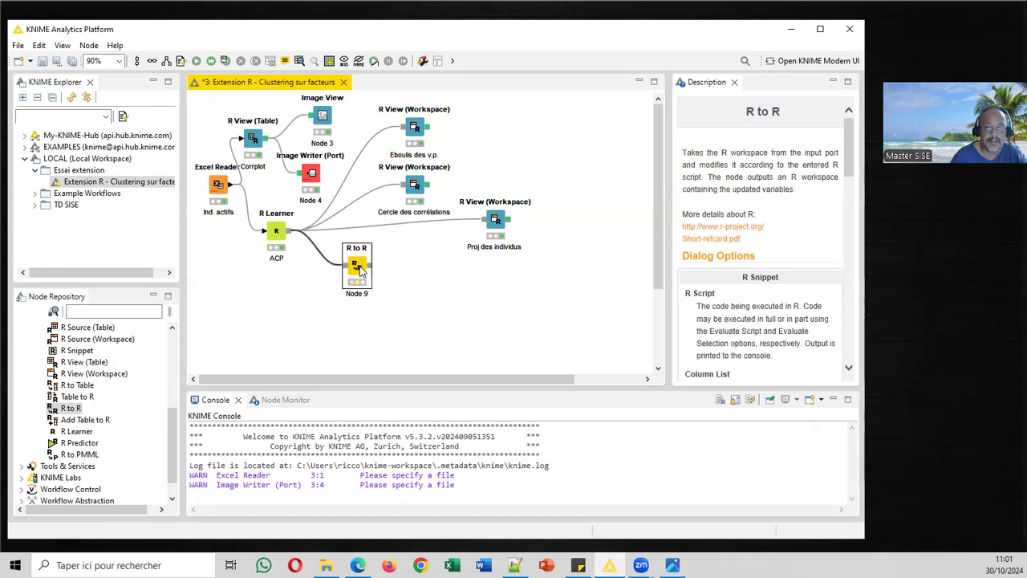
# Step: Open the R to R node's configuration, reposition the dialog and find the mon_acp object among the workspace variables
pyautogui.rightClick(353, 261)
pyautogui.click(393, 227)
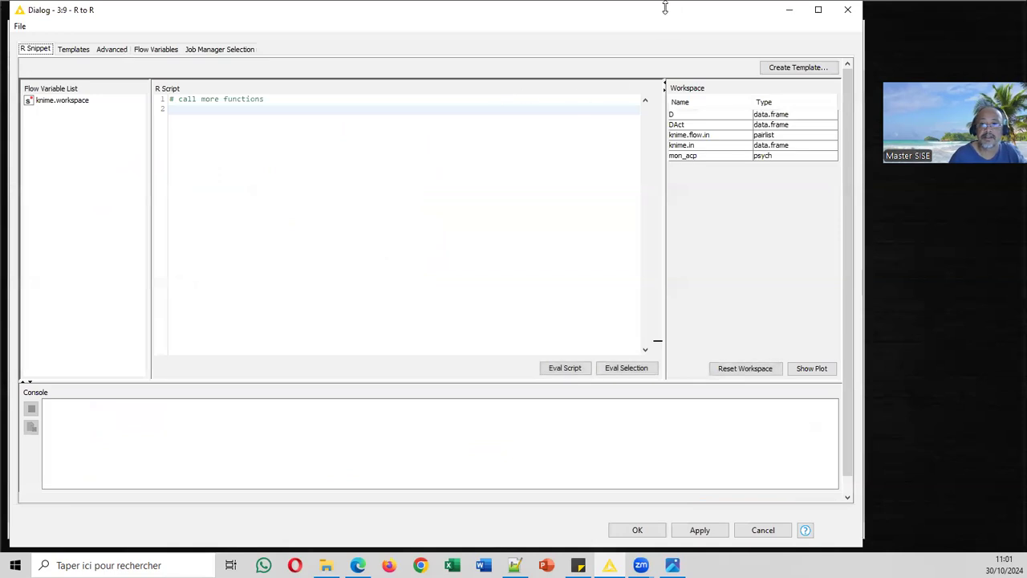
pyautogui.moveTo(664, 8); pyautogui.dragTo(694, 99)
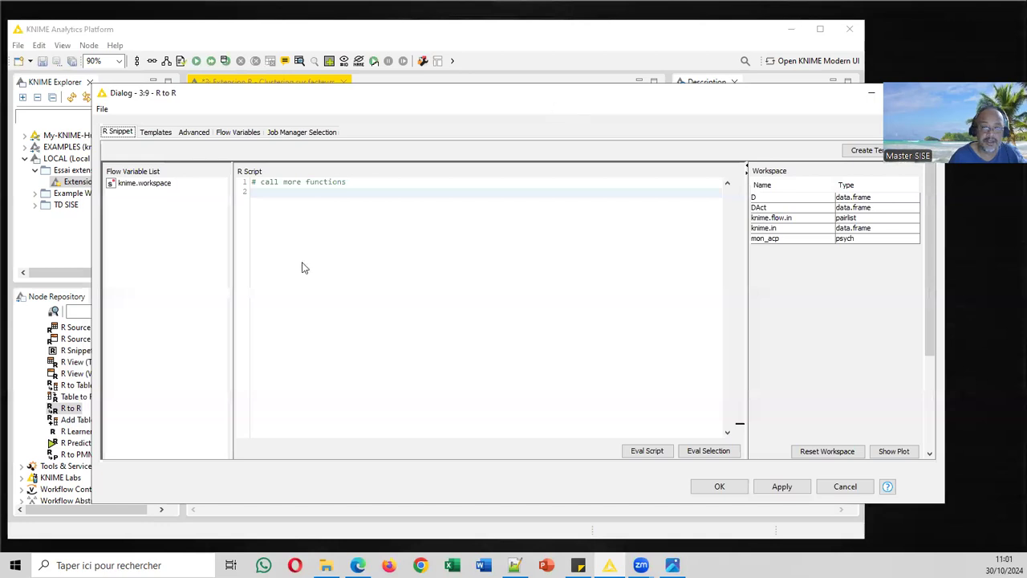
pyautogui.moveTo(293, 93); pyautogui.dragTo(304, 406)
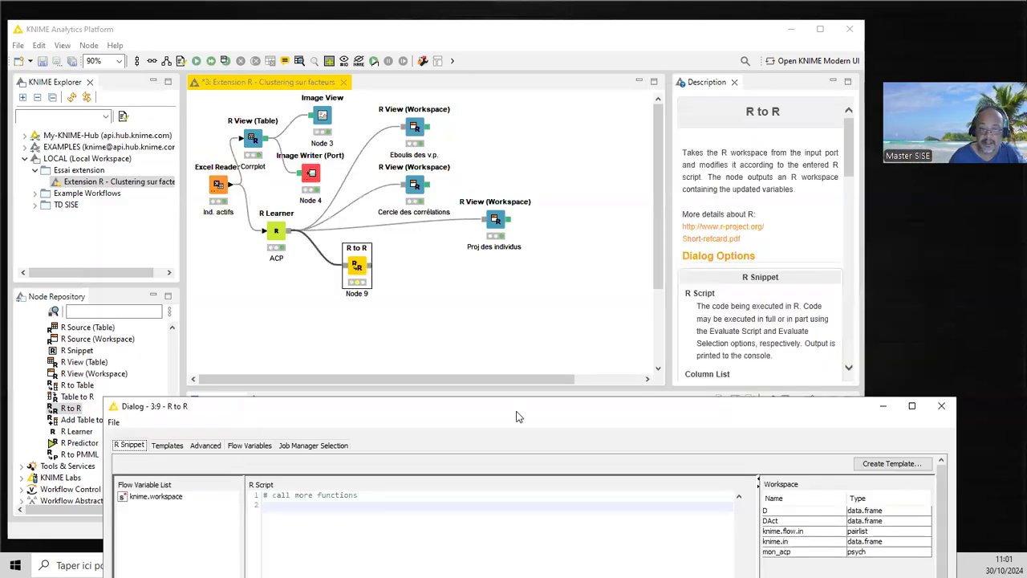
pyautogui.moveTo(518, 412); pyautogui.dragTo(506, 114)
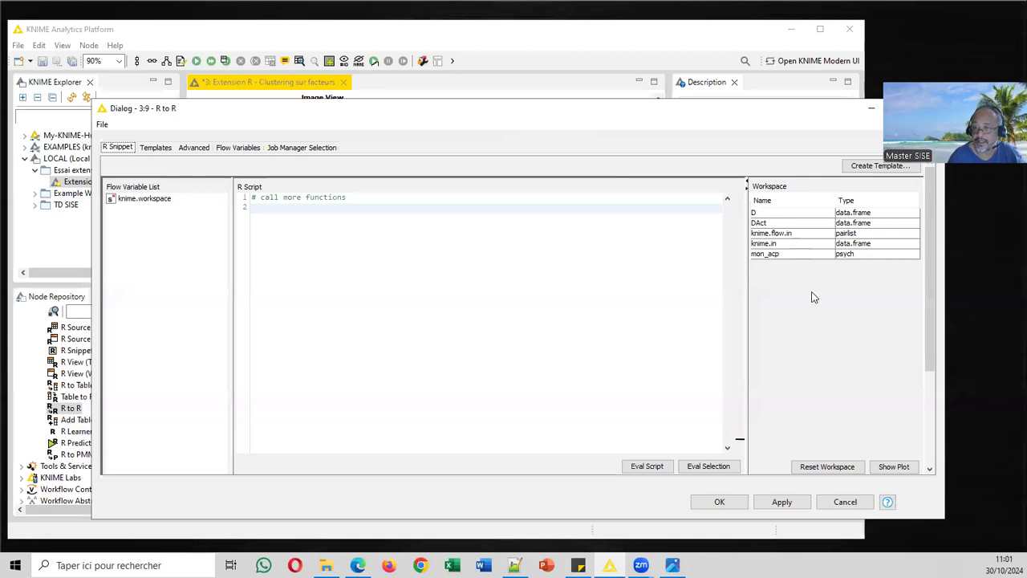
pyautogui.click(787, 255)
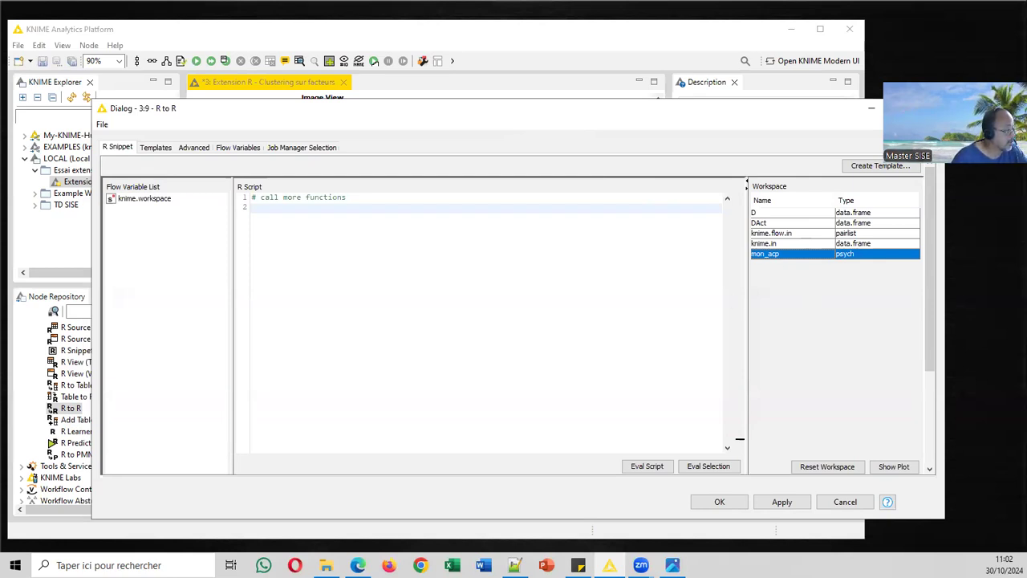
# Step: Replace the R to R script with code that loads fdm2id, runs KMEANS on mon_acp$scores with k=4 as mon_km, and prints table(mon_km$cluster)
pyautogui.hotkey('alt', 'Tab')
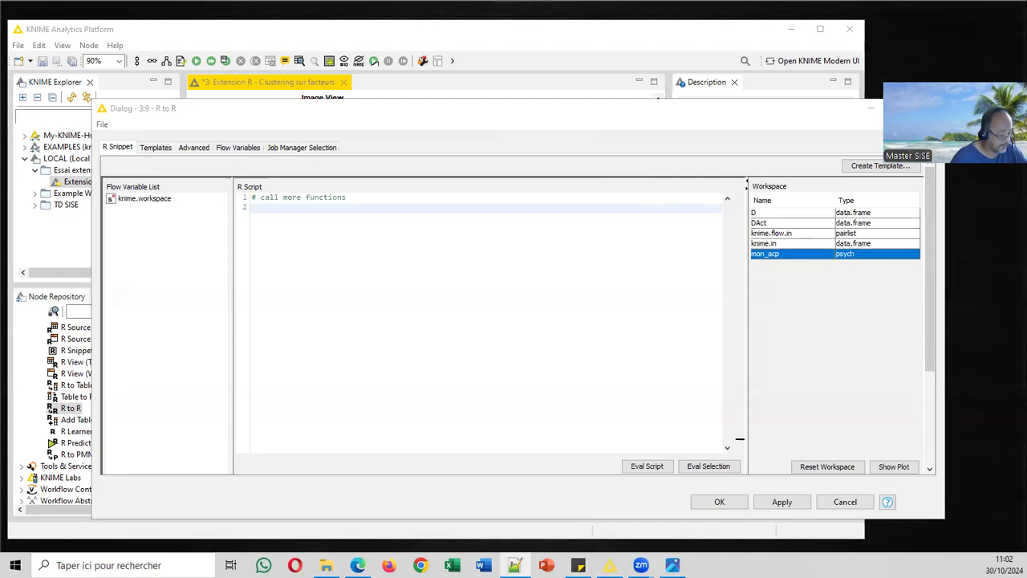
pyautogui.click(380, 274)
pyautogui.hotkey('ctrl', 'a')
pyautogui.press('BackSpace')
pyautogui.write('#k-means sur facteurs #librairie "fm2id" parce que propose la fonction predict library(fdm2id) mon_km <- fdm2id::KMEANS(mon_acp$scores,k=4)  #effectifs des groupes print(table(mon_km$cluster))')
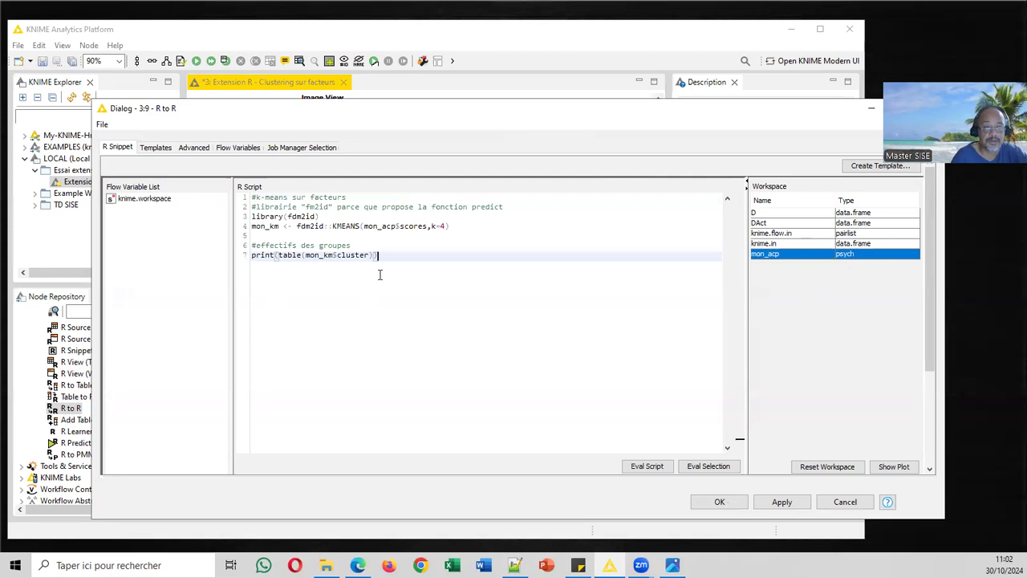
# Step: Narrow the dialog and its workspace area, review the k-means script lines and accept the R to R configuration
pyautogui.click(323, 215)
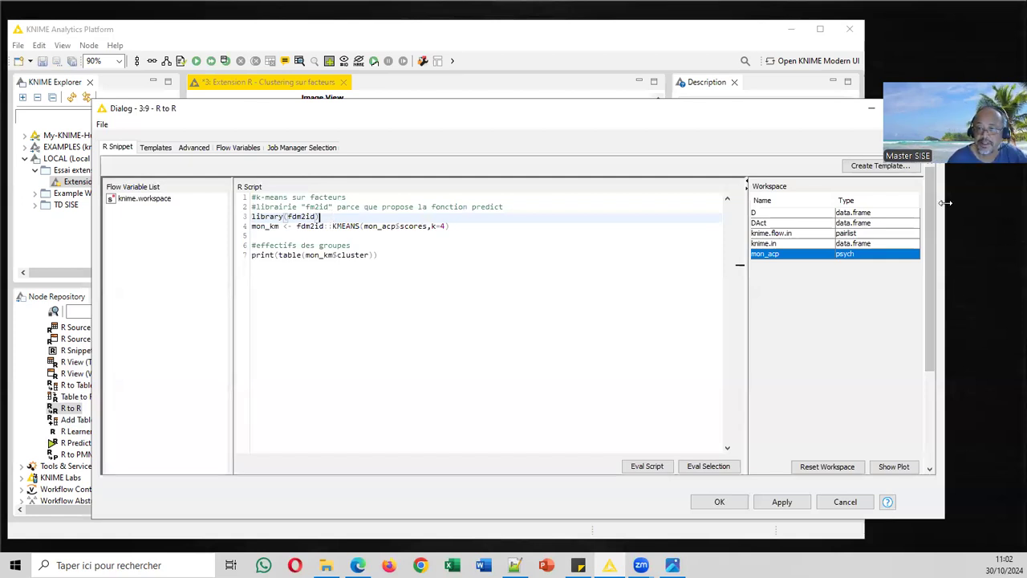
pyautogui.moveTo(945, 203); pyautogui.dragTo(817, 203)
pyautogui.moveTo(747, 213); pyautogui.dragTo(599, 214)
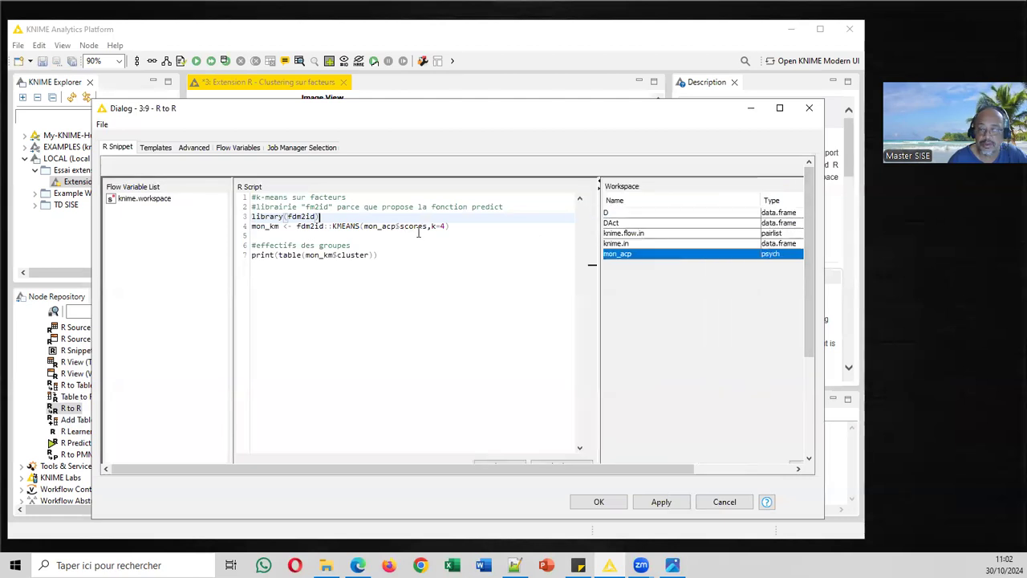
pyautogui.moveTo(760, 200); pyautogui.dragTo(695, 199)
pyautogui.click(452, 225)
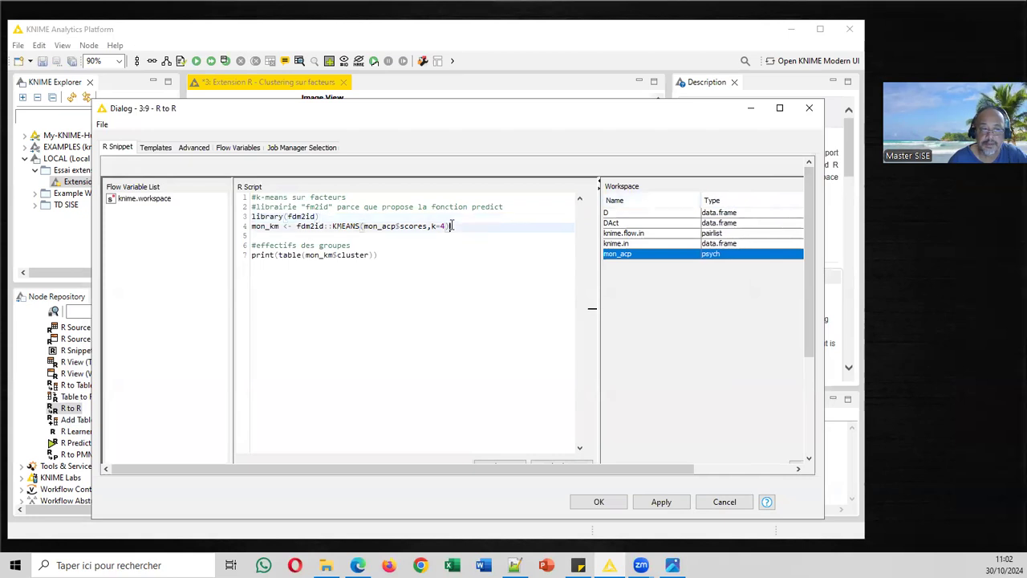
pyautogui.click(392, 256)
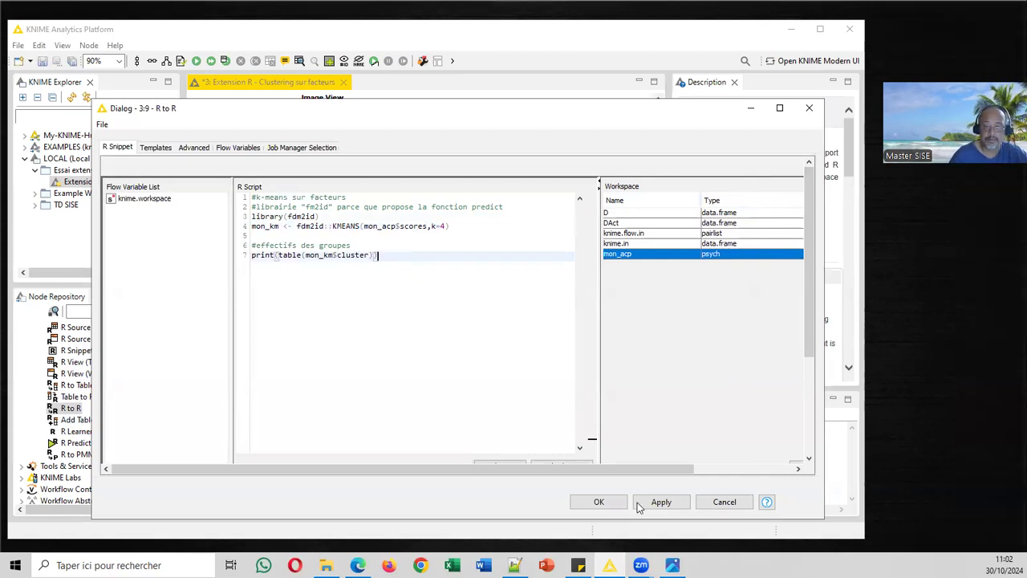
pyautogui.click(598, 501)
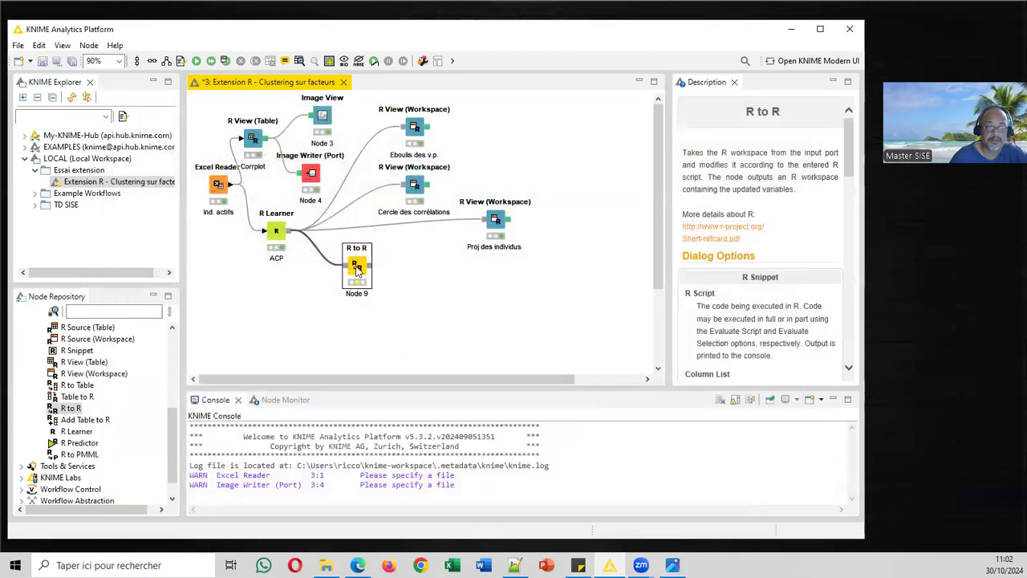
# Step: Execute the R to R node, examine the cluster sizes in its R Std Output view and close the view
pyautogui.rightClick(354, 264)
pyautogui.click(387, 239)
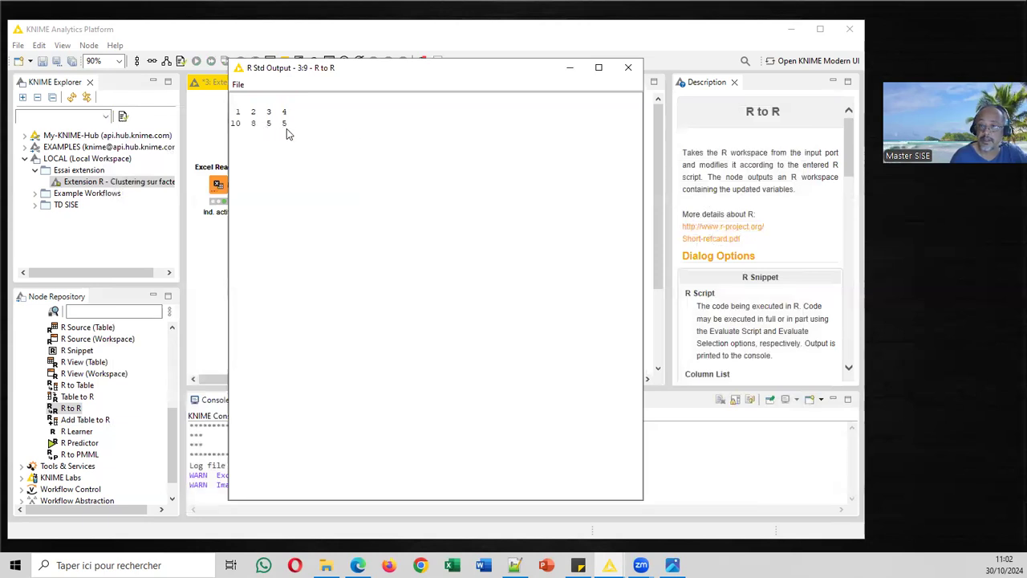
pyautogui.click(628, 68)
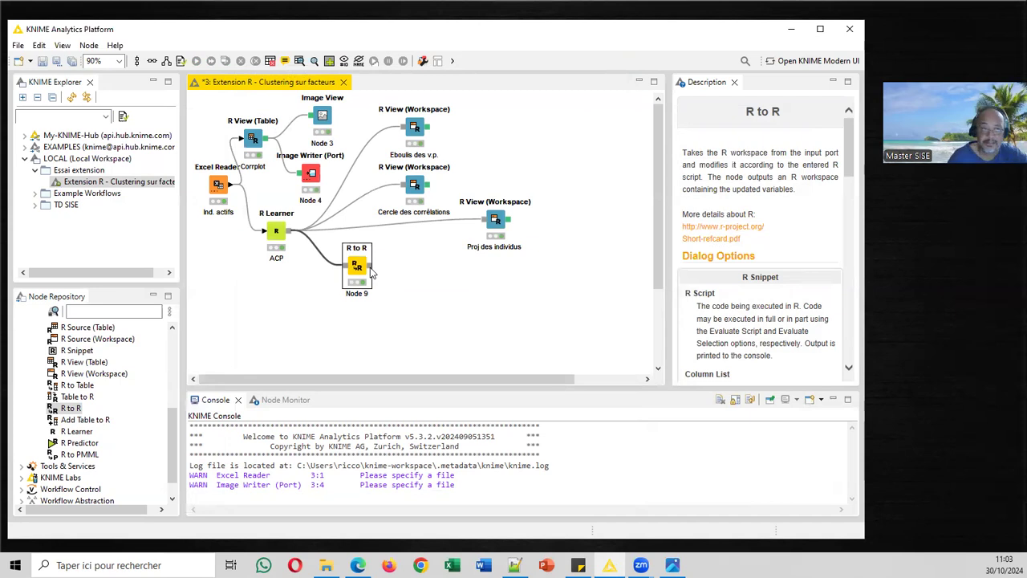
# Step: Open the R to R configuration, examine the cluster field of mon_km in the table line of the script, and close the dialog without changes
pyautogui.rightClick(360, 263)
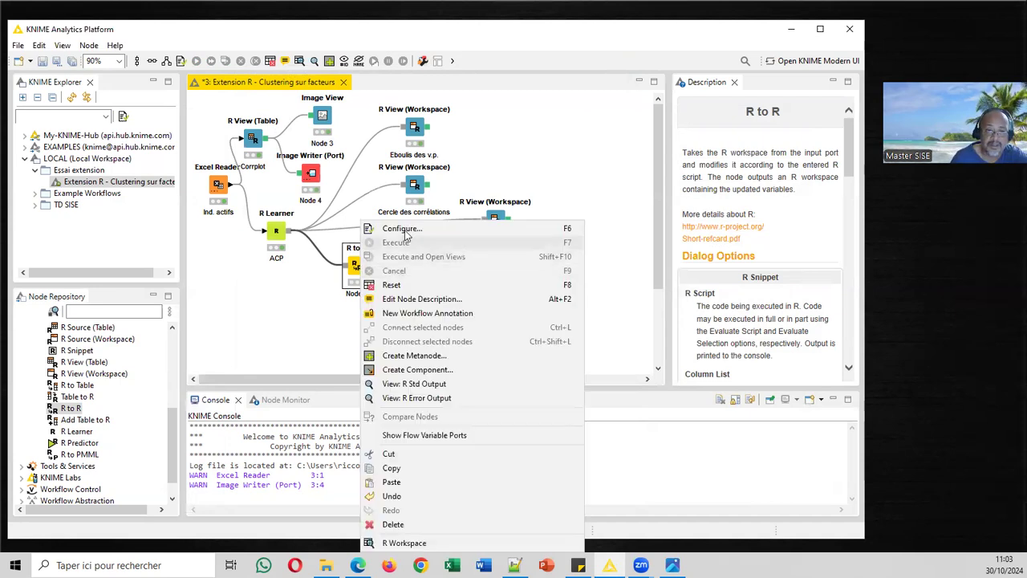
pyautogui.click(405, 231)
pyautogui.doubleClick(274, 156)
pyautogui.click(275, 170)
pyautogui.click(287, 158)
pyautogui.moveTo(288, 158); pyautogui.dragTo(256, 158)
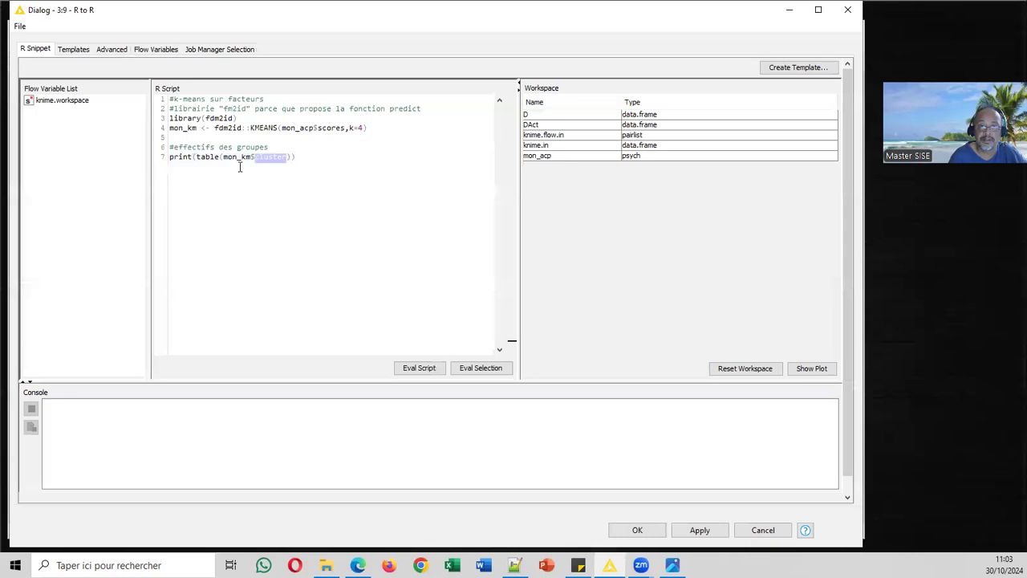
pyautogui.click(634, 533)
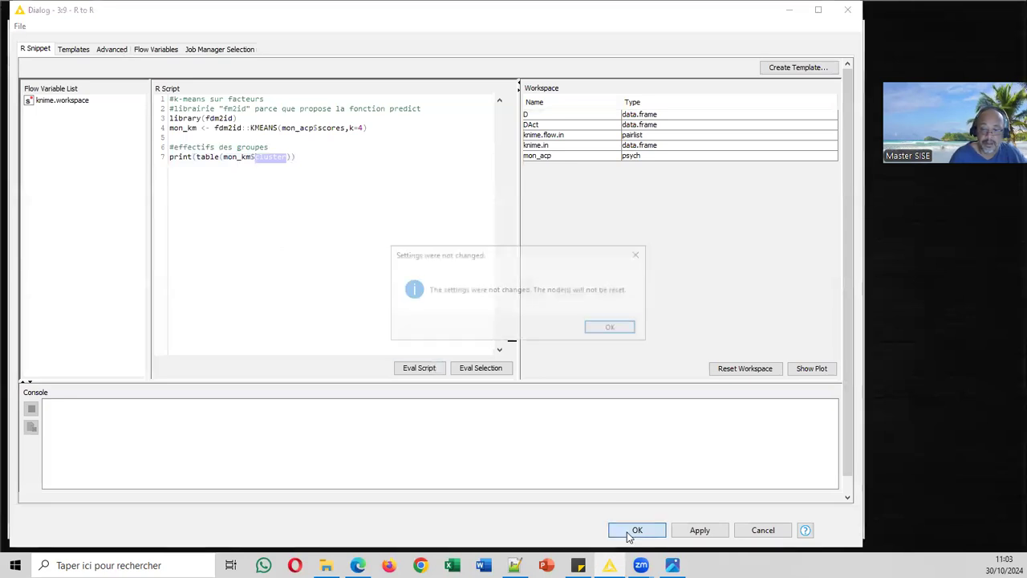
pyautogui.click(612, 327)
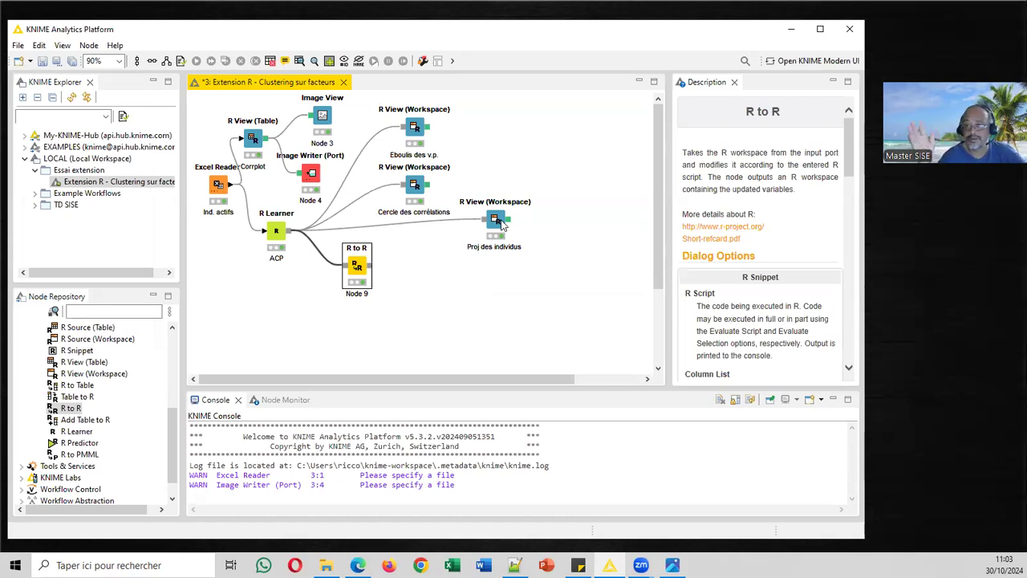
# Step: Label the R to R node "K-Means"
pyautogui.doubleClick(350, 293)
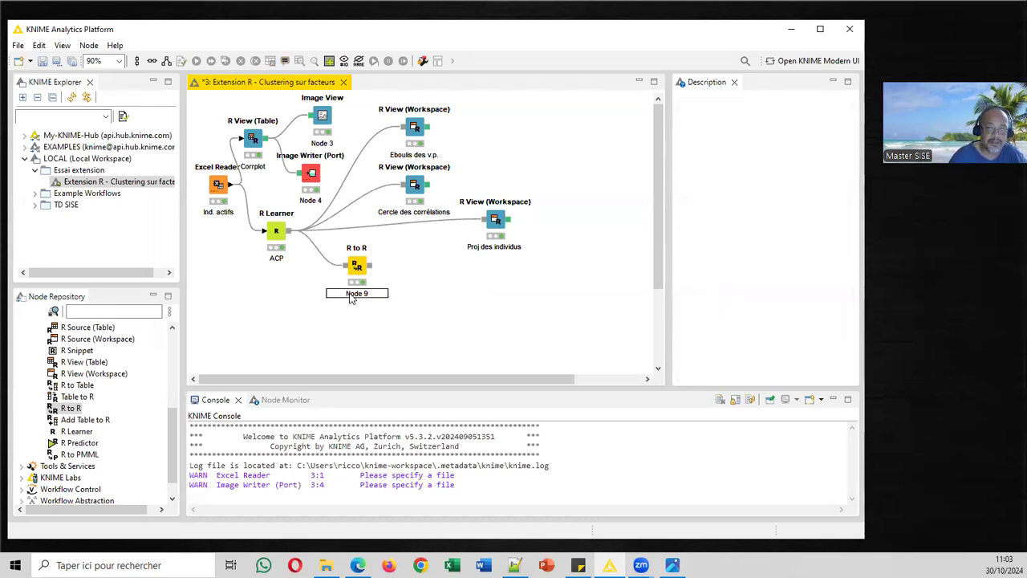
pyautogui.write('K-Means')
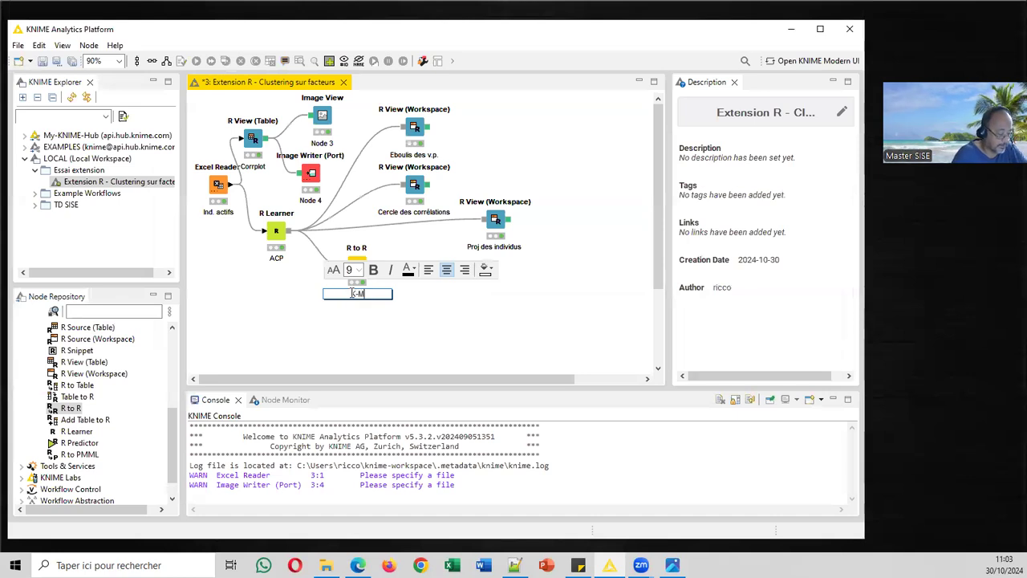
pyautogui.click(403, 316)
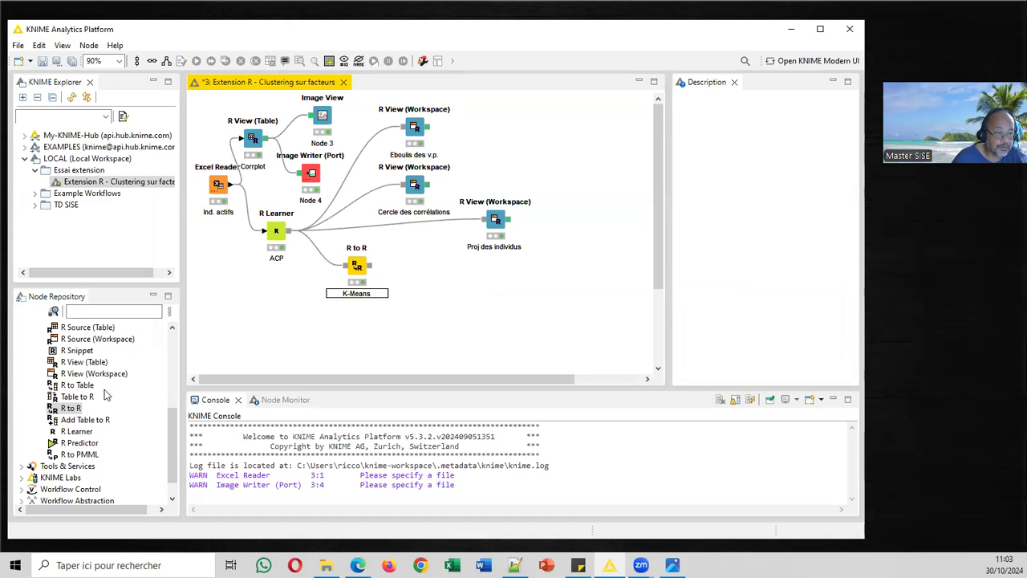
# Step: Add an R View (Workspace) node labelled "Proj avec clusters" beside the K-Means node and connect the K-Means output to it
pyautogui.moveTo(93, 374); pyautogui.dragTo(428, 307)
pyautogui.doubleClick(428, 307)
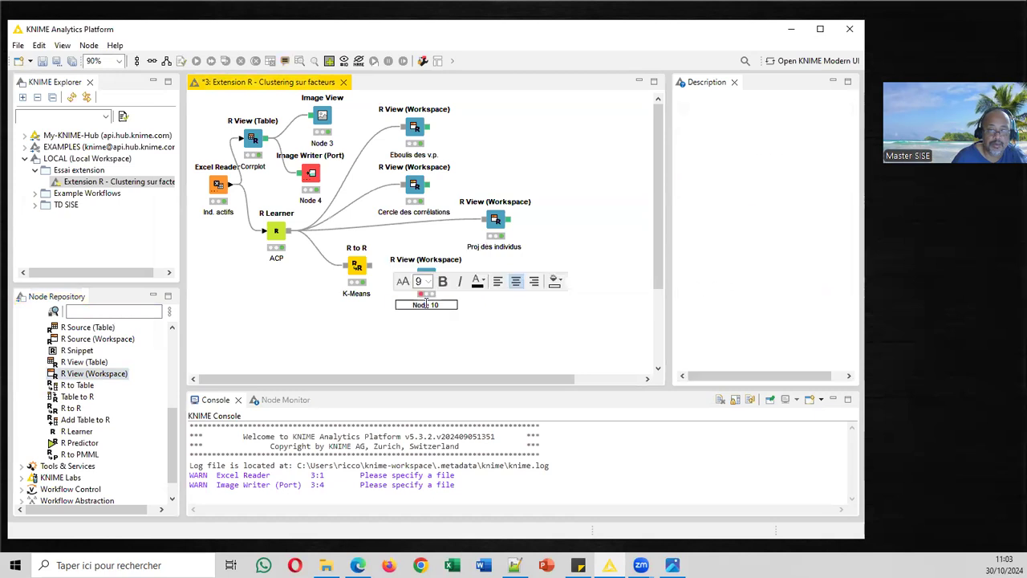
pyautogui.write('Proh')
pyautogui.press('BackSpace')
pyautogui.write('j')
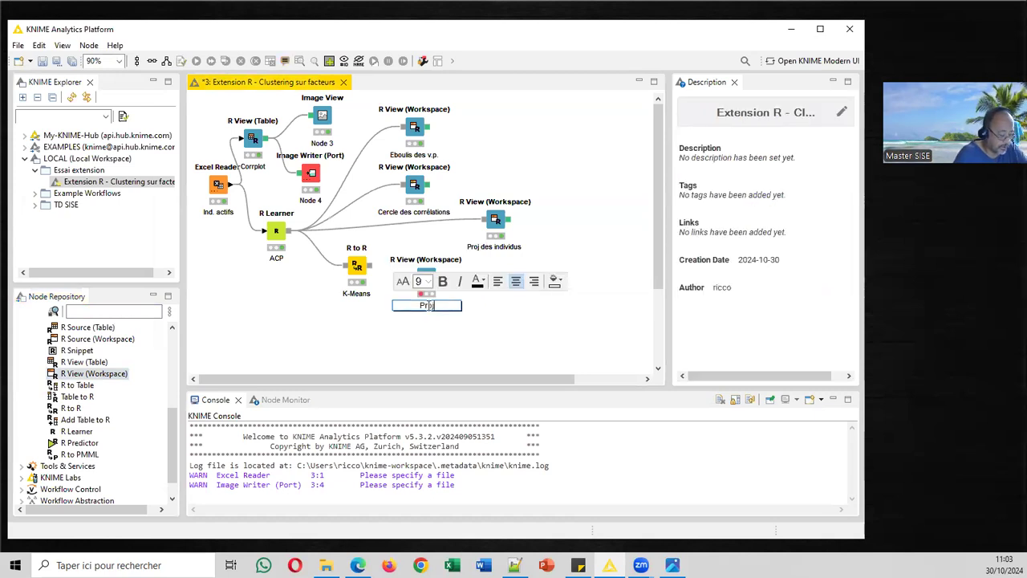
pyautogui.write(' avec clusters')
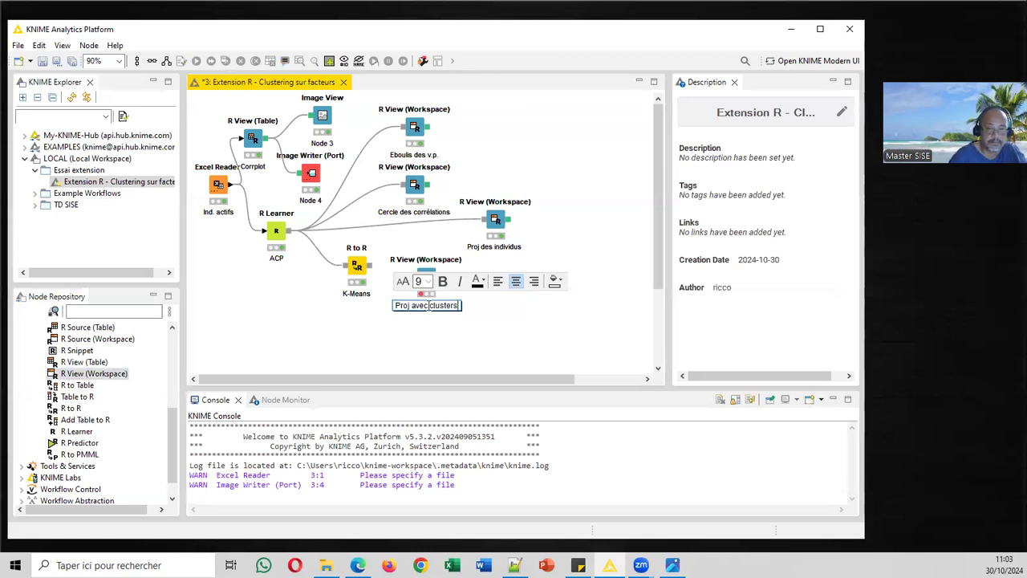
pyautogui.click(476, 322)
pyautogui.click(368, 267)
pyautogui.moveTo(423, 285); pyautogui.dragTo(424, 281)
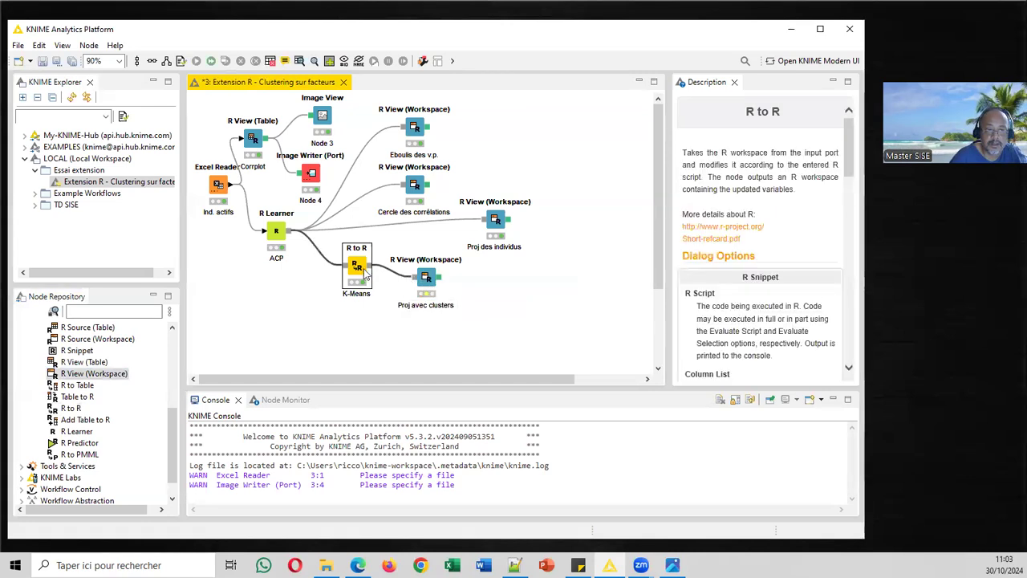
pyautogui.doubleClick(429, 277)
pyautogui.moveTo(406, 127); pyautogui.dragTo(303, 119)
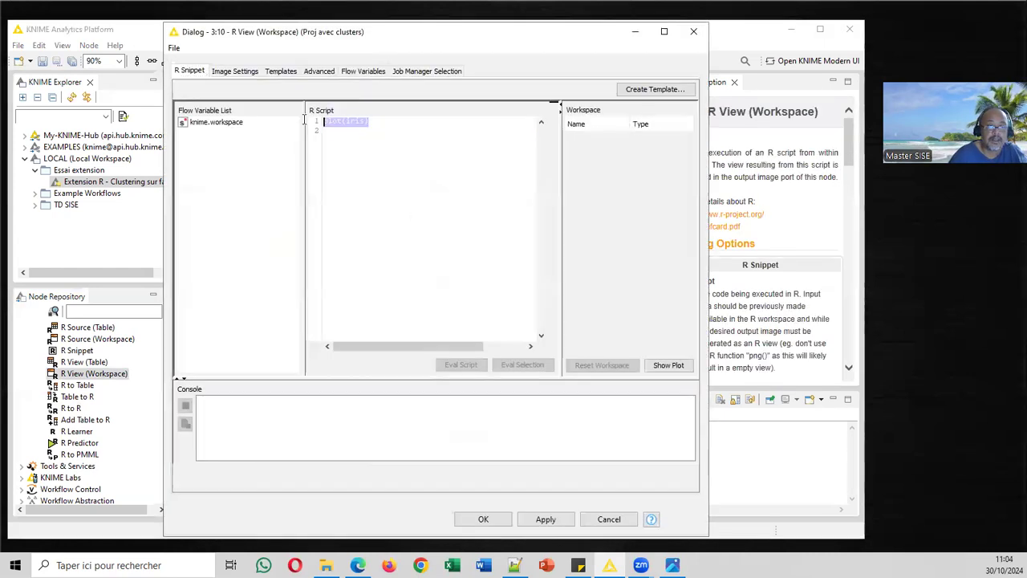
pyautogui.press('Delete')
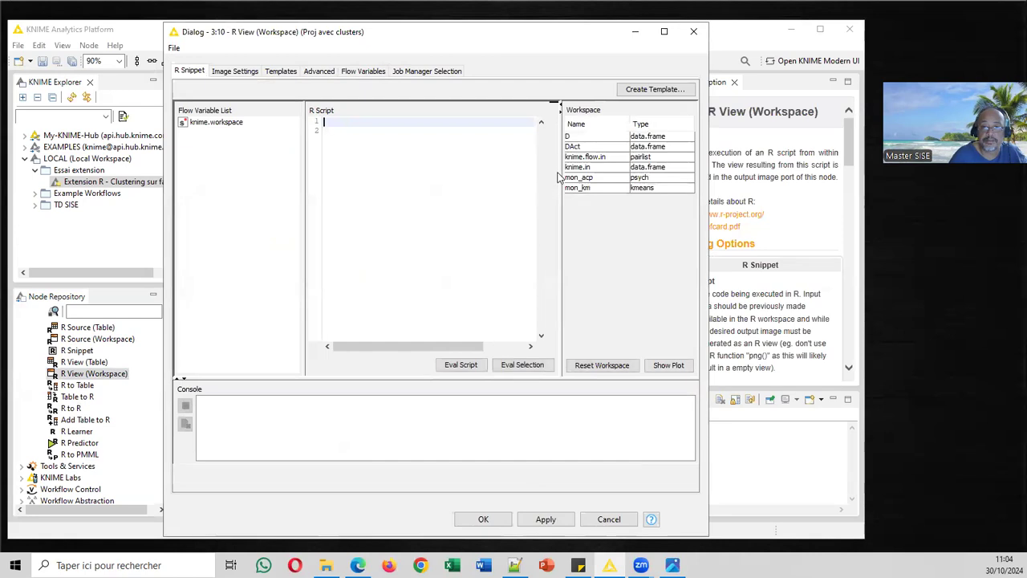
pyautogui.moveTo(561, 165); pyautogui.dragTo(542, 167)
pyautogui.moveTo(308, 167); pyautogui.dragTo(261, 163)
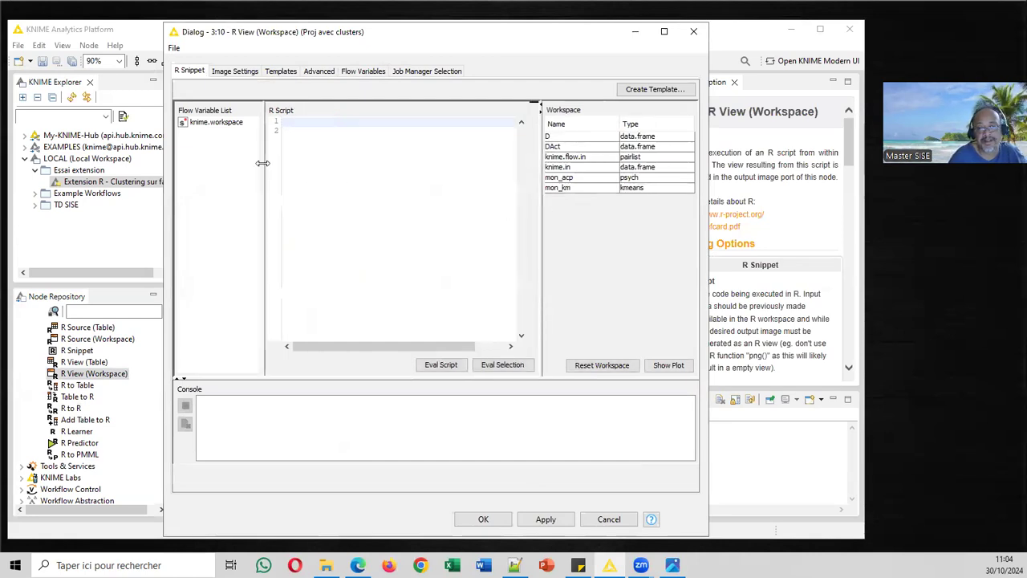
pyautogui.click(588, 179)
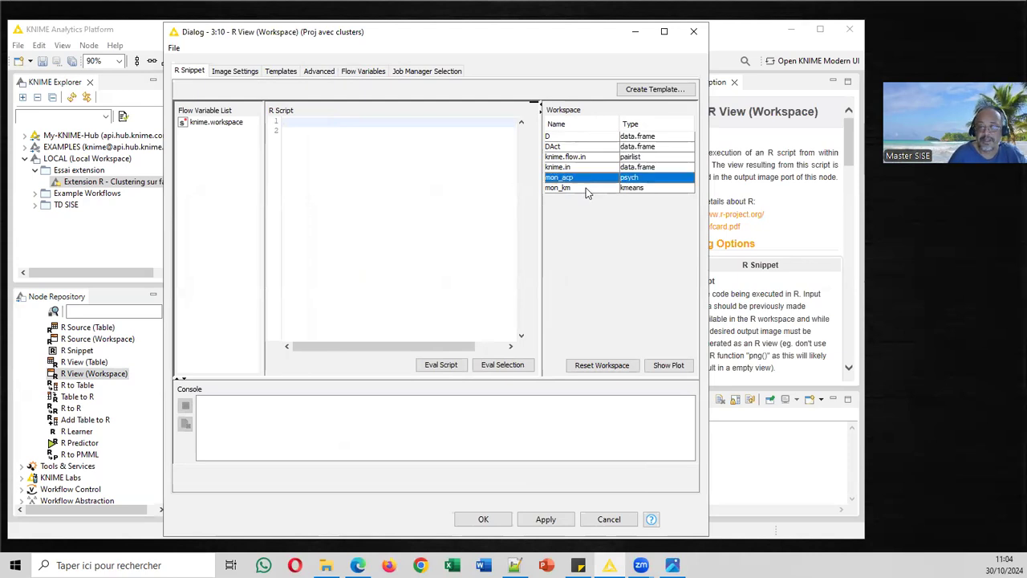
pyautogui.click(586, 189)
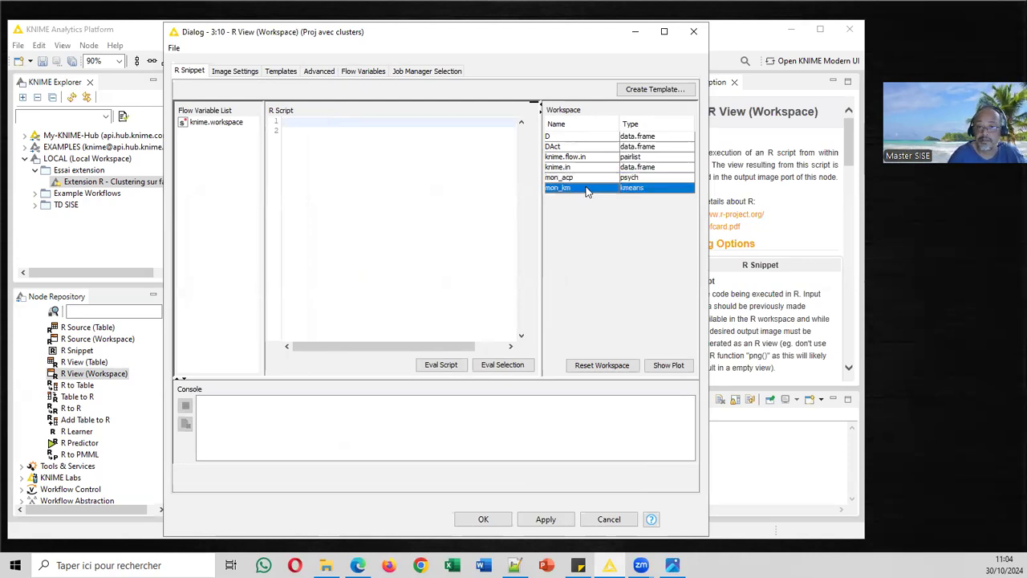
pyautogui.click(602, 522)
# Step: Open the K-Means node's configuration, examine where the script assigns mon_km, and close the dialog without changes
pyautogui.rightClick(347, 267)
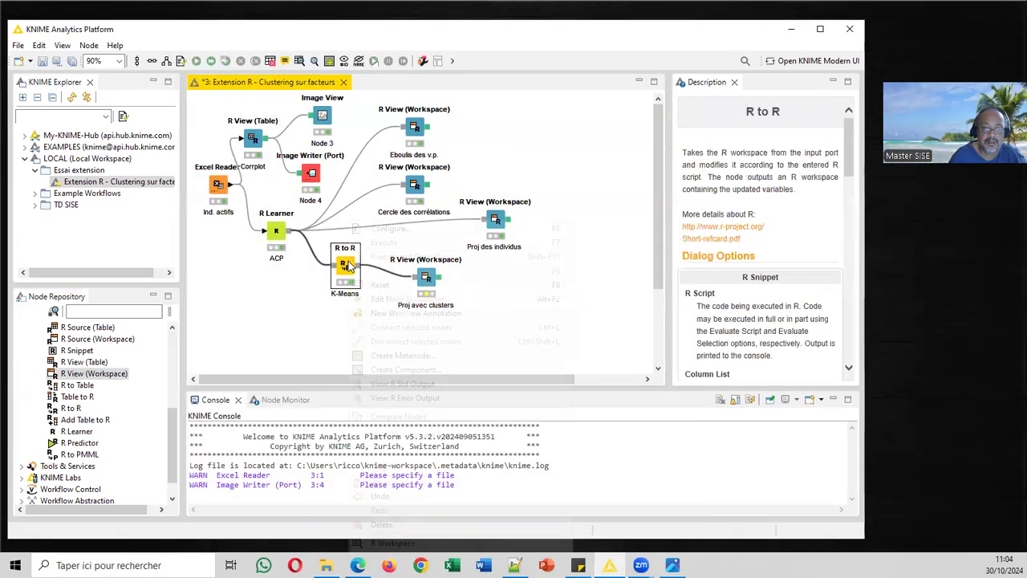
pyautogui.click(390, 227)
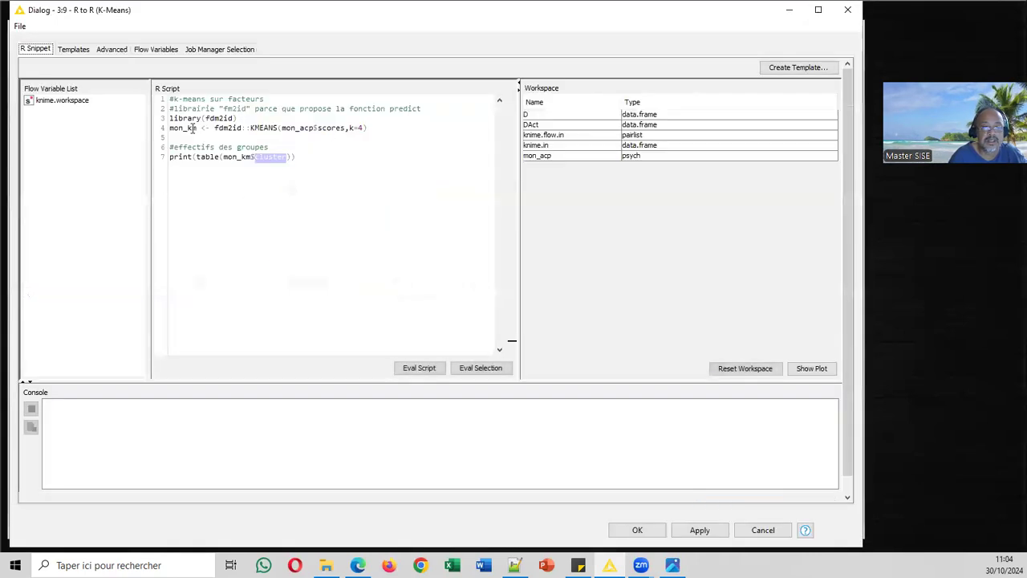
pyautogui.doubleClick(192, 128)
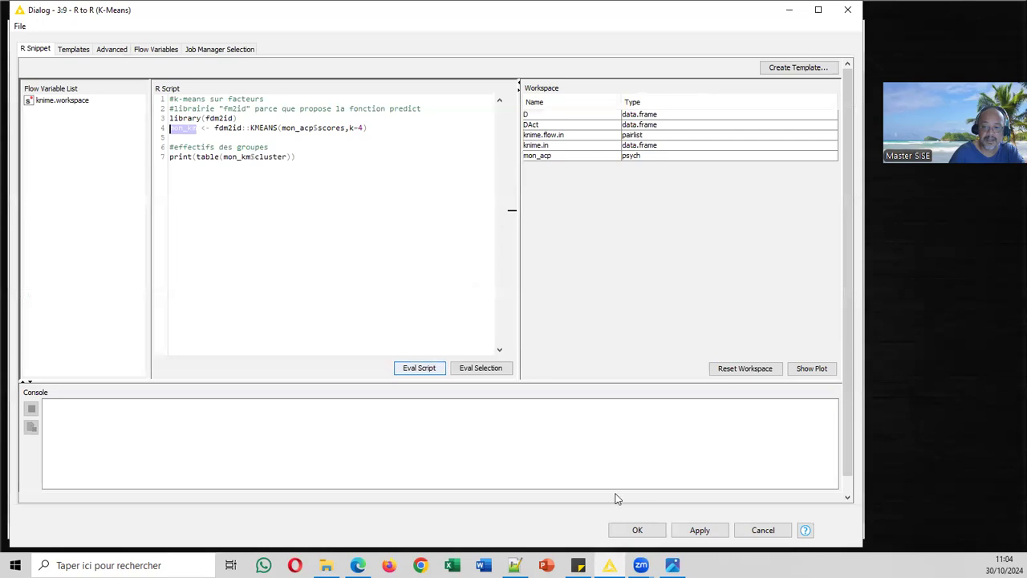
pyautogui.click(641, 529)
pyautogui.click(610, 328)
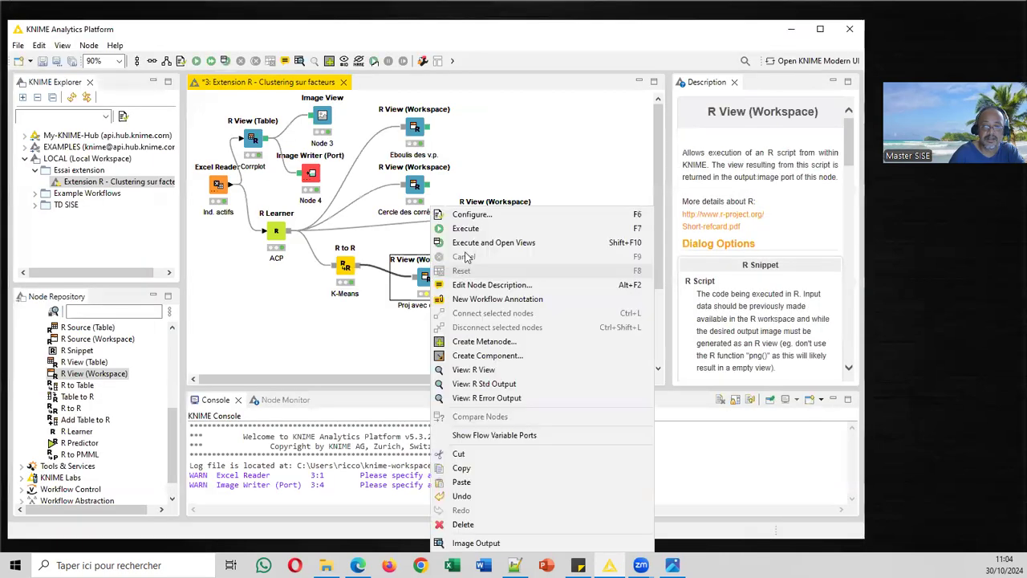
# Step: Open the Proj avec clusters configuration and find the mon_acp and mon_km objects among the workspace variables
pyautogui.rightClick(431, 281)
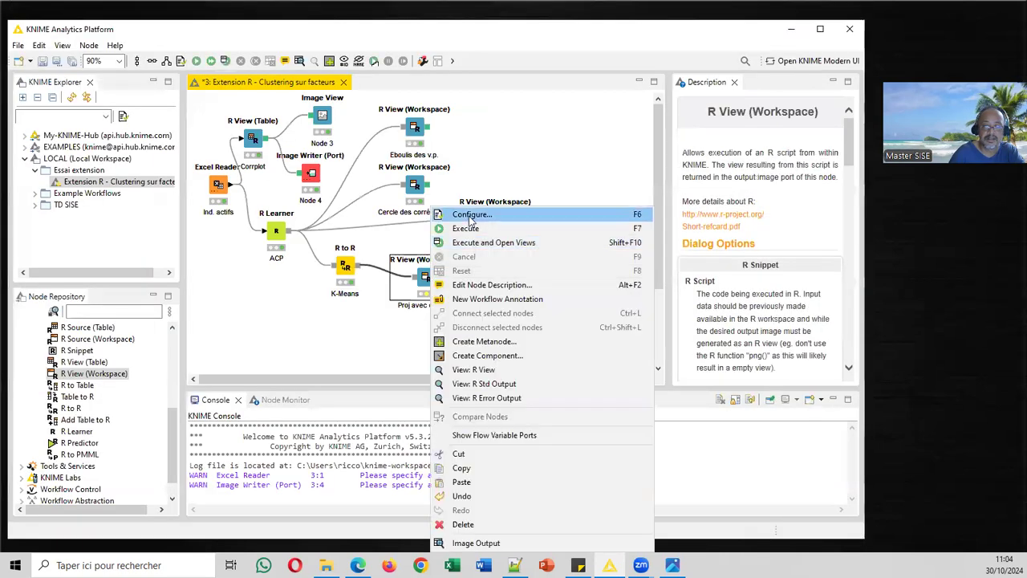
pyautogui.click(471, 215)
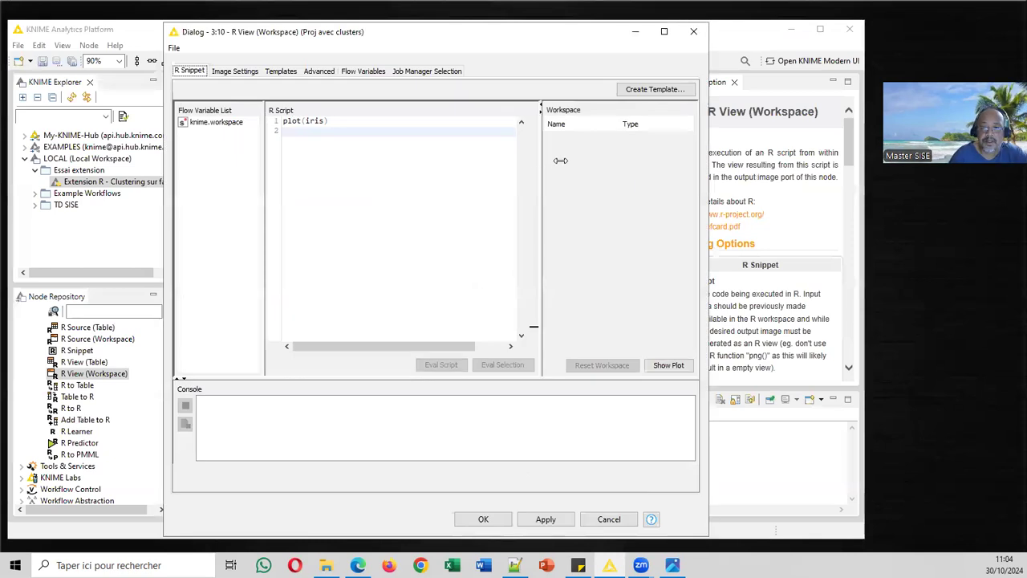
pyautogui.click(590, 177)
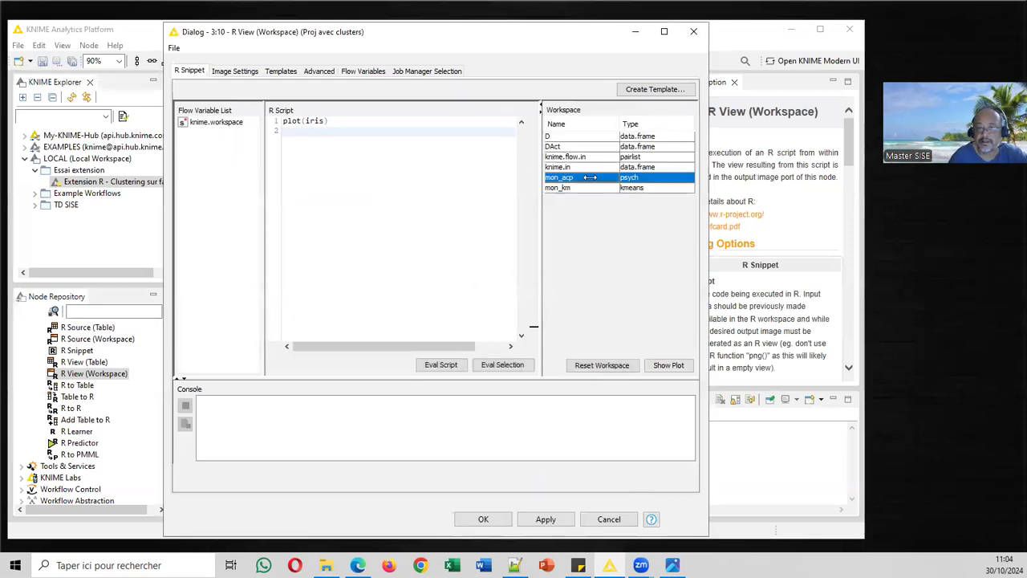
pyautogui.click(588, 187)
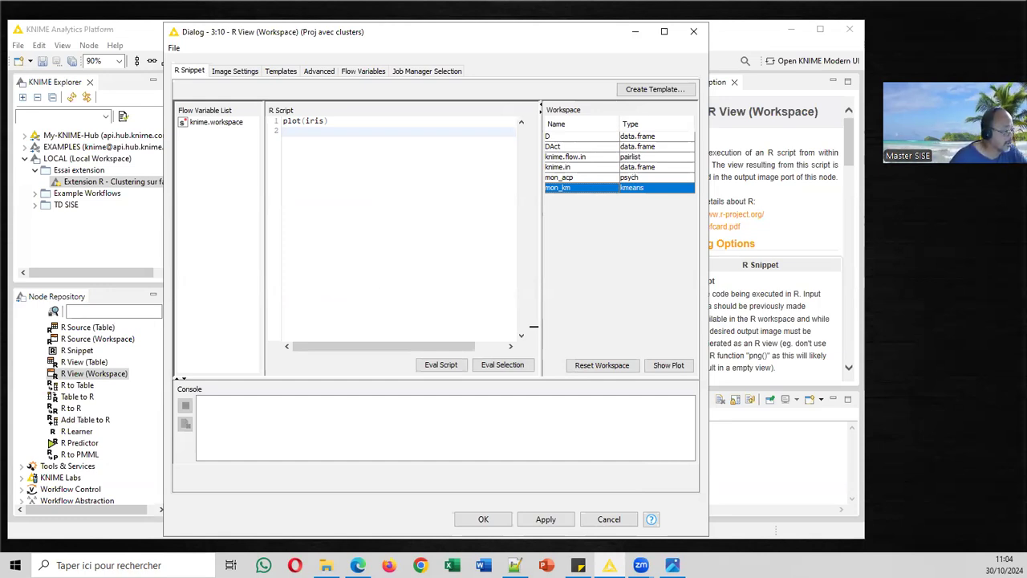
# Step: Replace the default script with the prepared "Plan factoriel" code plotting f1 and f2 from mon_acp$scores, with labels coloured by mon_km$cluster
pyautogui.hotkey('alt', 'Tab')
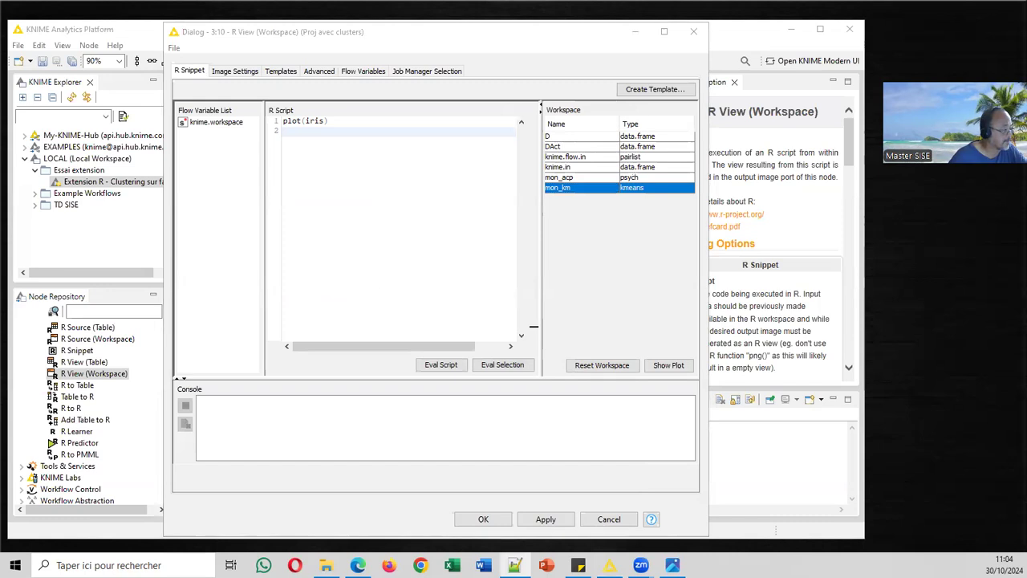
pyautogui.click(440, 229)
pyautogui.hotkey('ctrl', 'a')
pyautogui.press('Delete')
pyautogui.hotkey('ctrl', 'v')
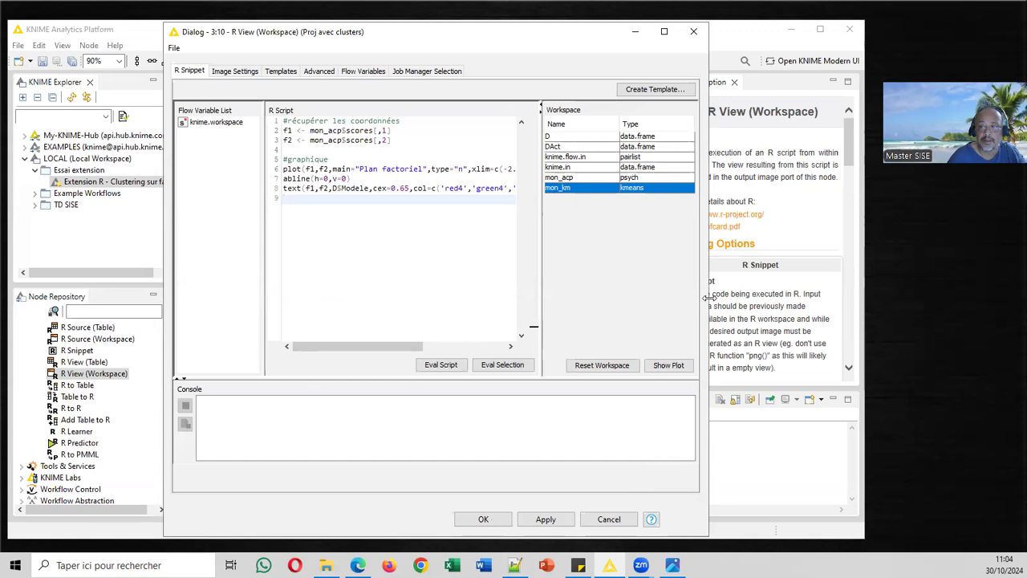
# Step: Widen the dialog, review the mon_acp$scores and mon_km$cluster parts of the plotting script, and accept the configuration
pyautogui.moveTo(709, 297); pyautogui.dragTo(863, 297)
pyautogui.click(395, 141)
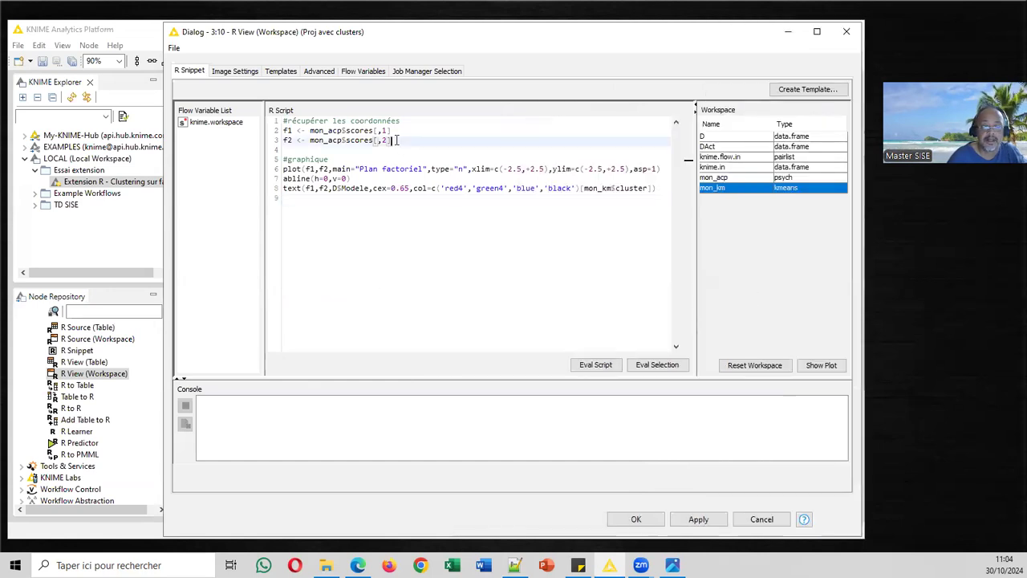
pyautogui.doubleClick(327, 131)
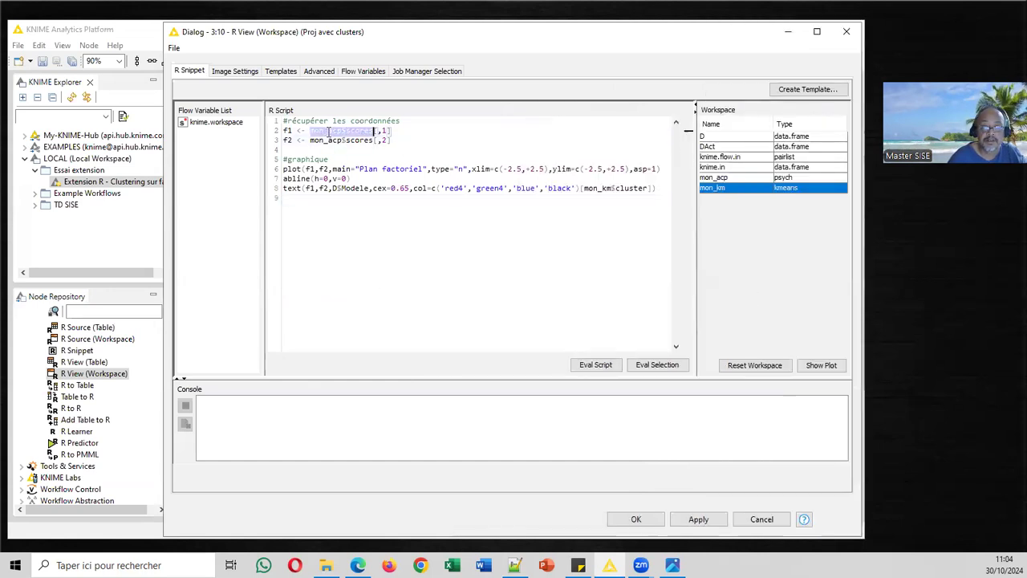
pyautogui.click(416, 141)
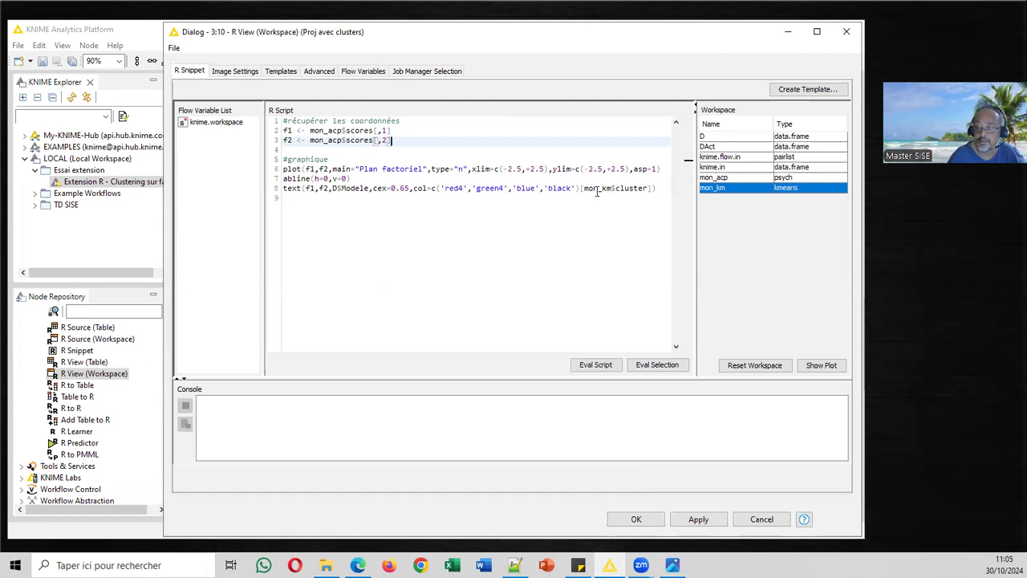
pyautogui.doubleClick(633, 188)
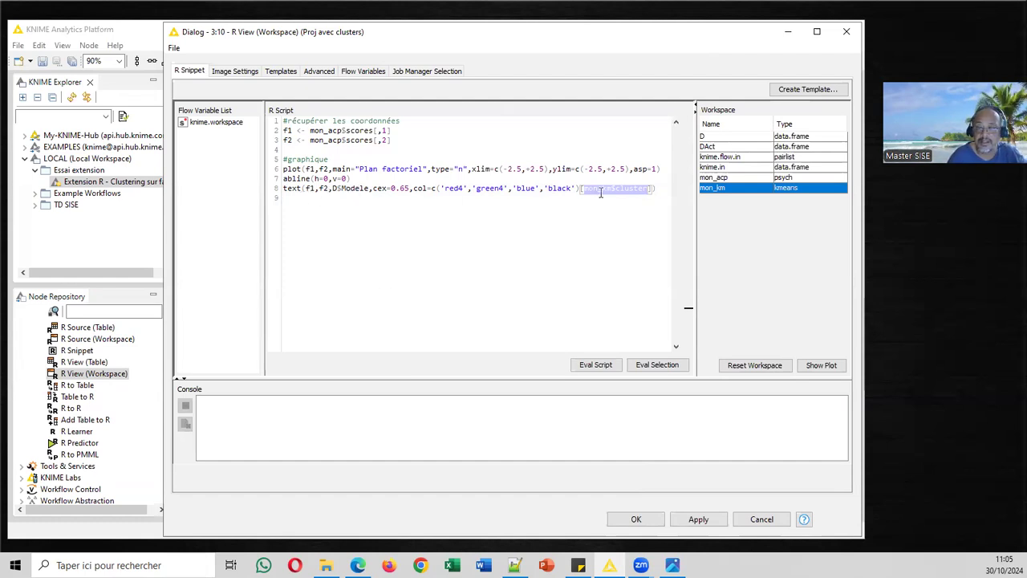
pyautogui.click(635, 518)
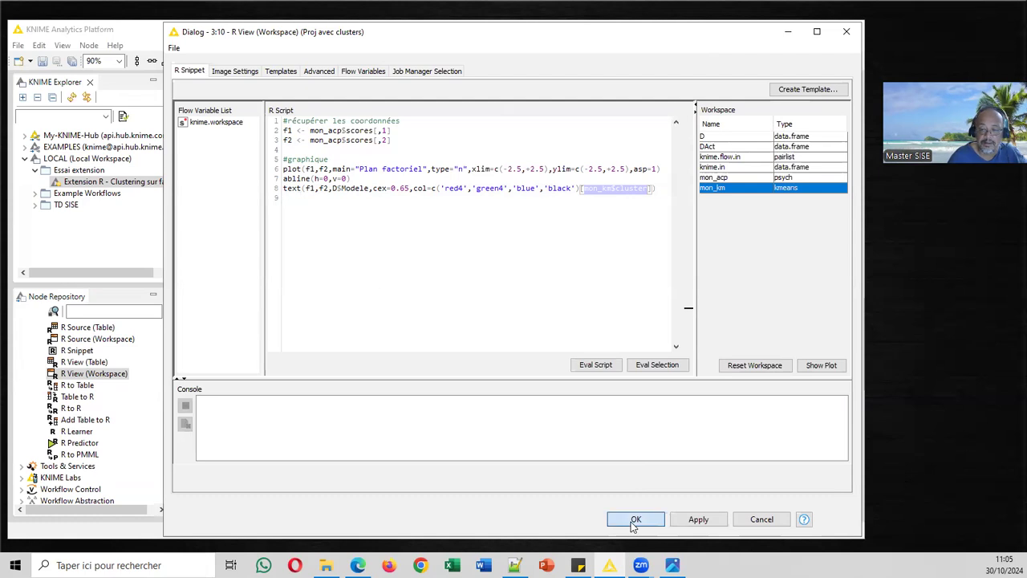
# Step: Execute the Proj avec clusters node with its view, examine the coloured factor map and close the view
pyautogui.rightClick(429, 283)
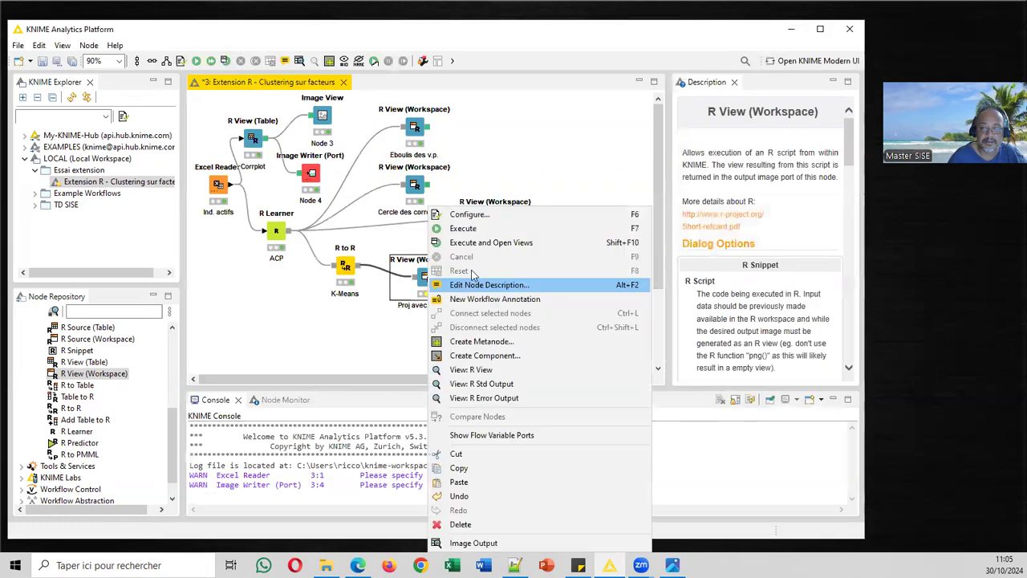
pyautogui.click(486, 243)
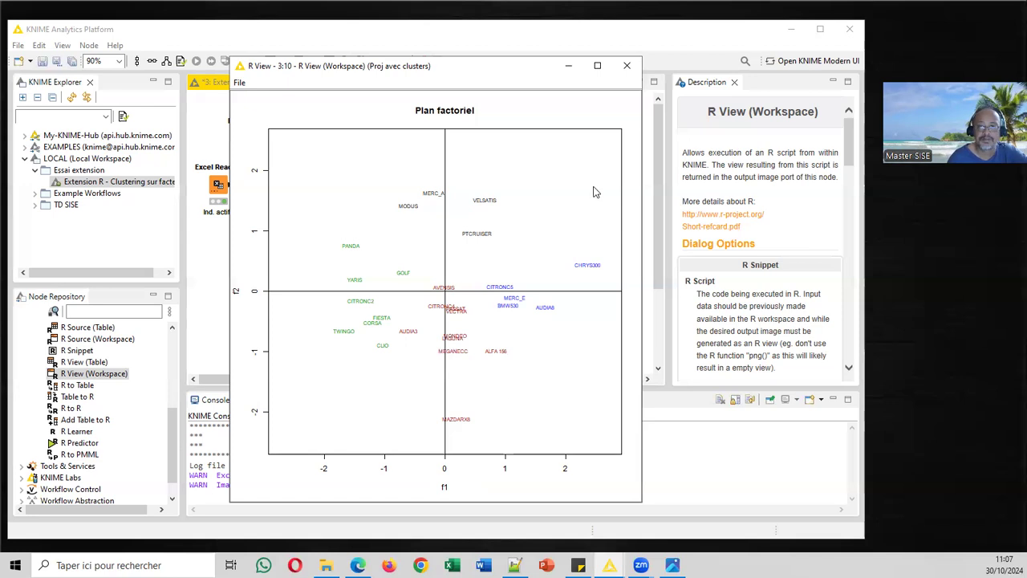
pyautogui.click(630, 65)
# Step: Reopen the Proj avec clusters configuration, review the plotting line's xlim, ylim and asp arguments in full, and accept it without edits
pyautogui.rightClick(425, 272)
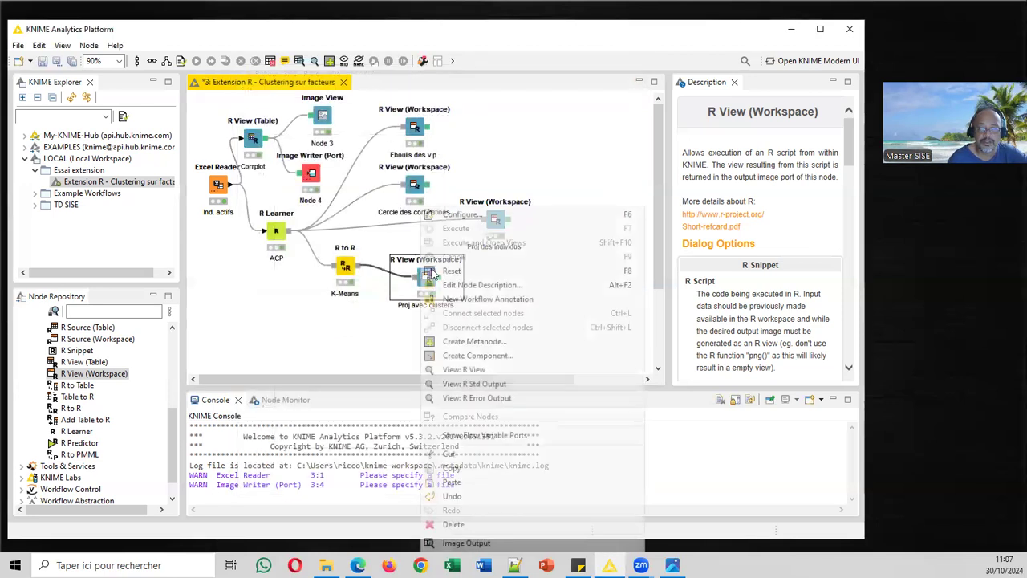
pyautogui.click(465, 215)
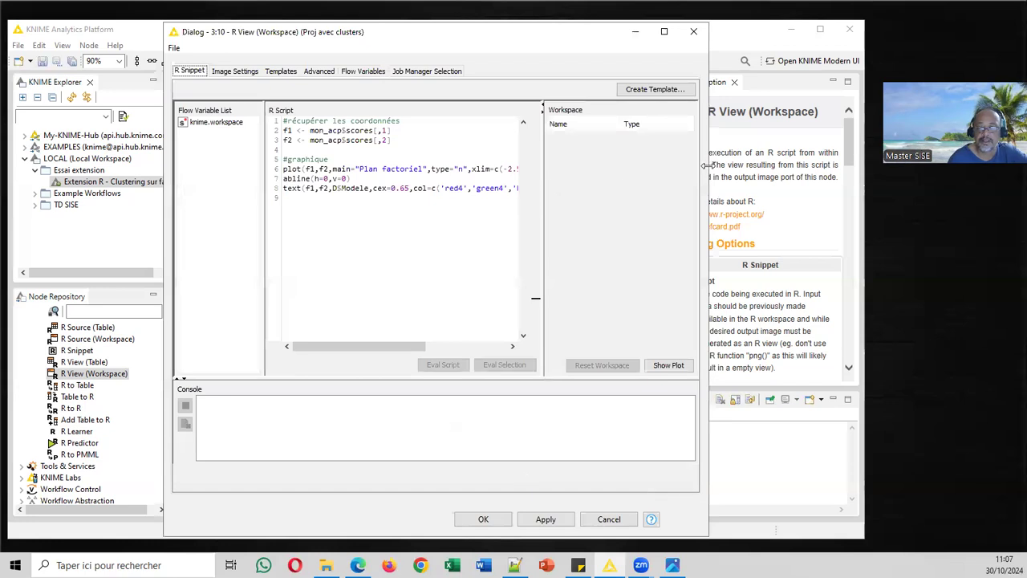
pyautogui.moveTo(704, 164); pyautogui.dragTo(889, 164)
pyautogui.click(473, 169)
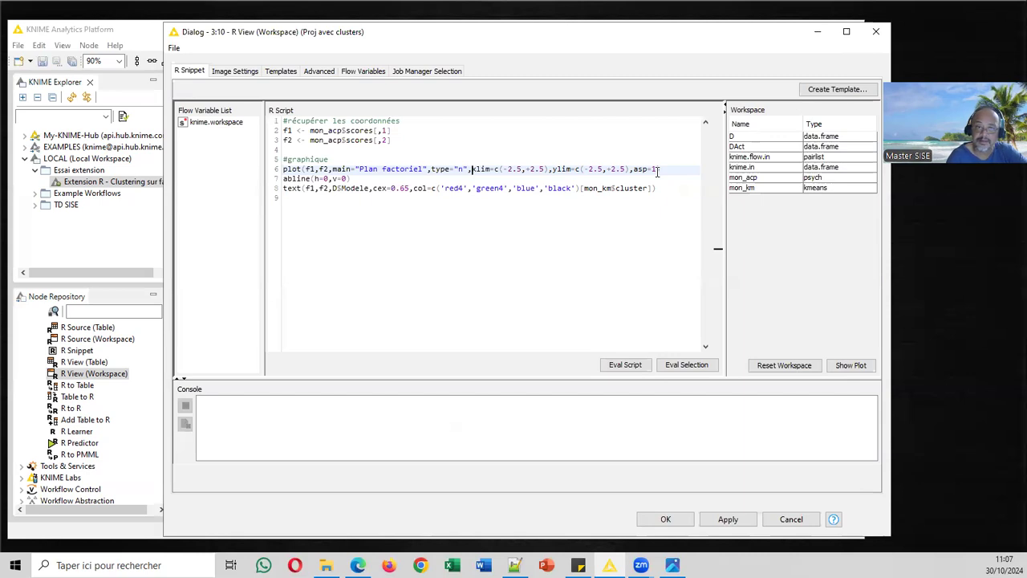
pyautogui.click(665, 520)
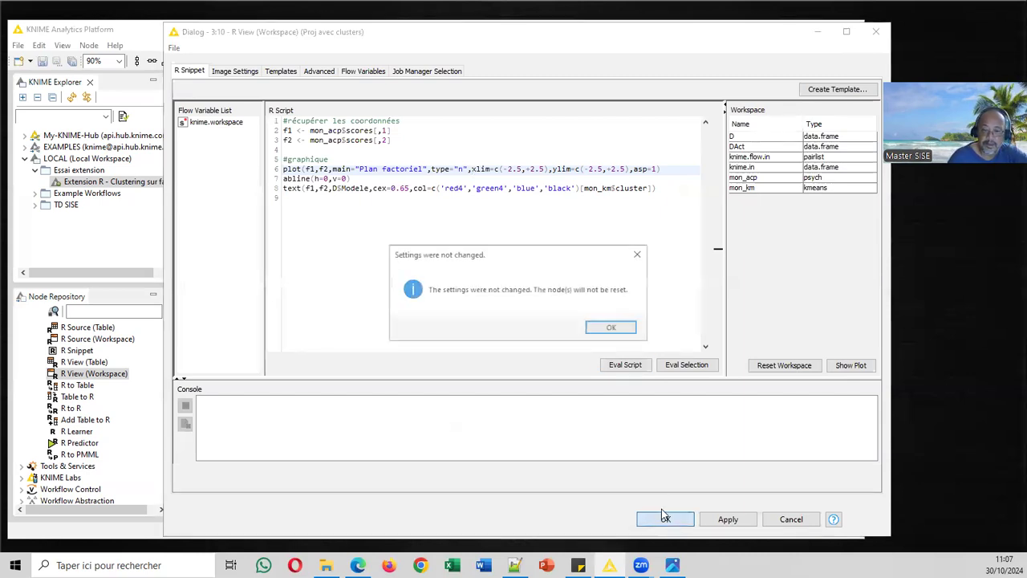
pyautogui.click(613, 329)
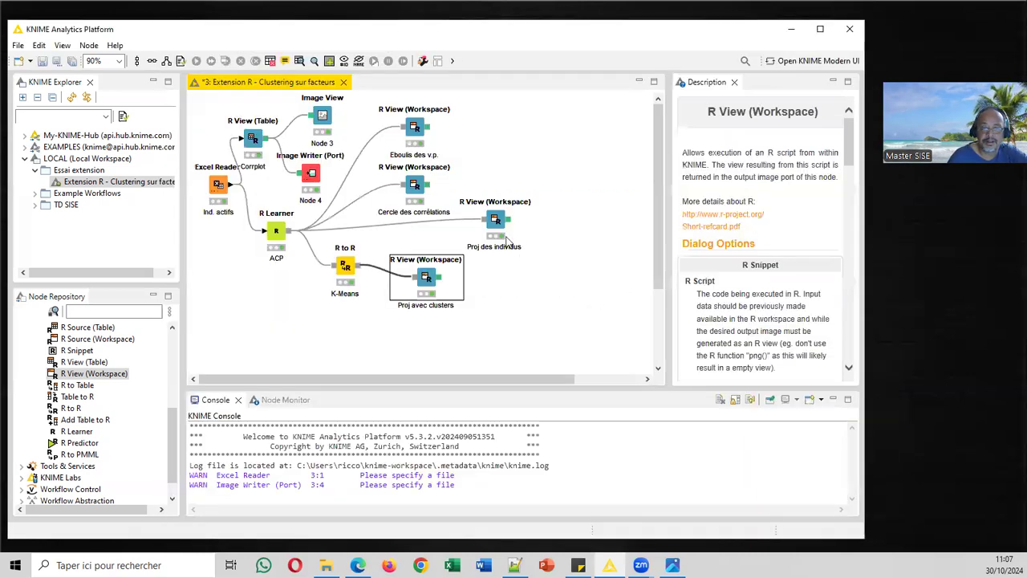
# Step: Open the R View of the Proj avec clusters node, examine the cluster-coloured car labels, and close it
pyautogui.rightClick(426, 277)
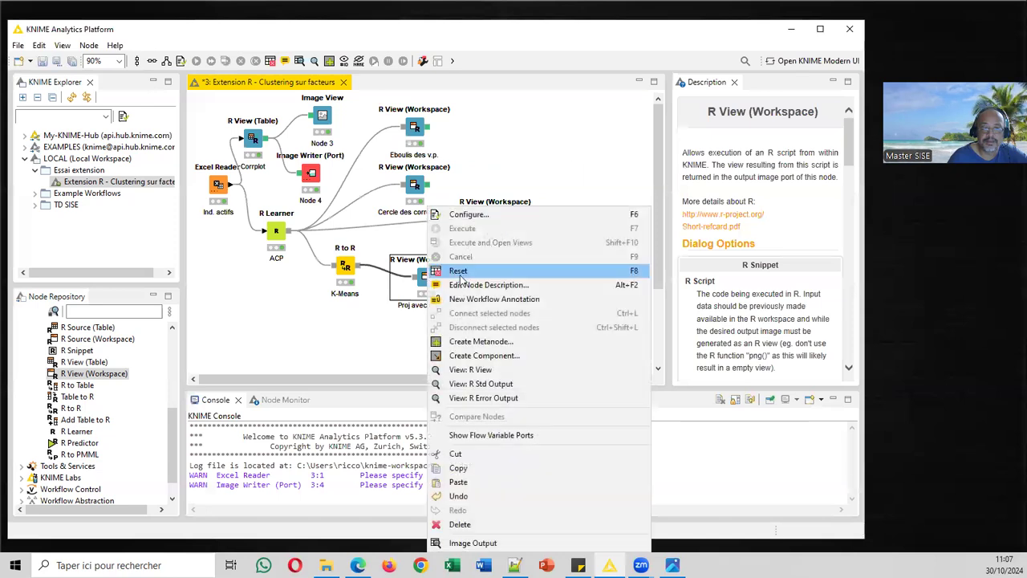
pyautogui.click(498, 369)
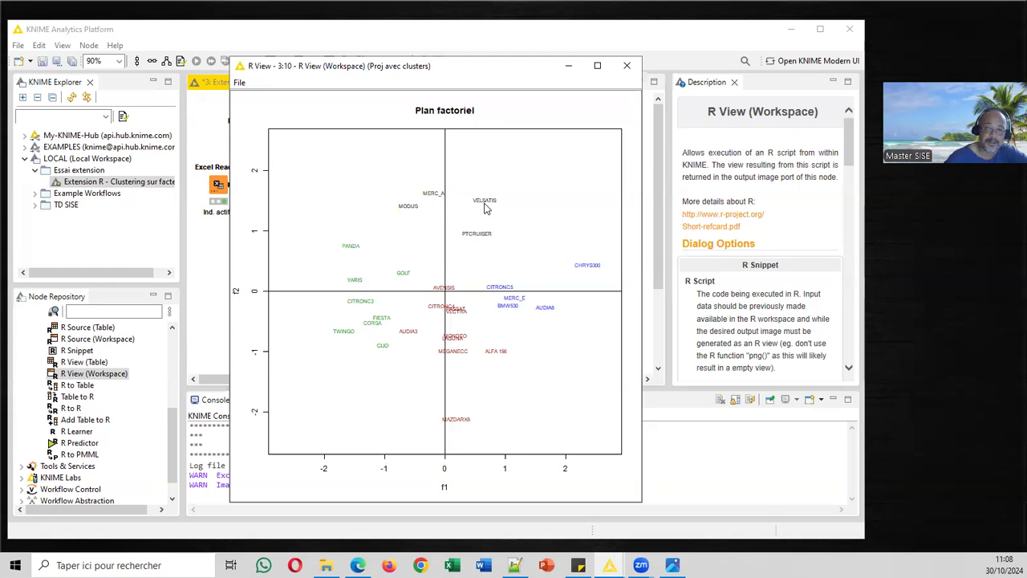
pyautogui.click(627, 65)
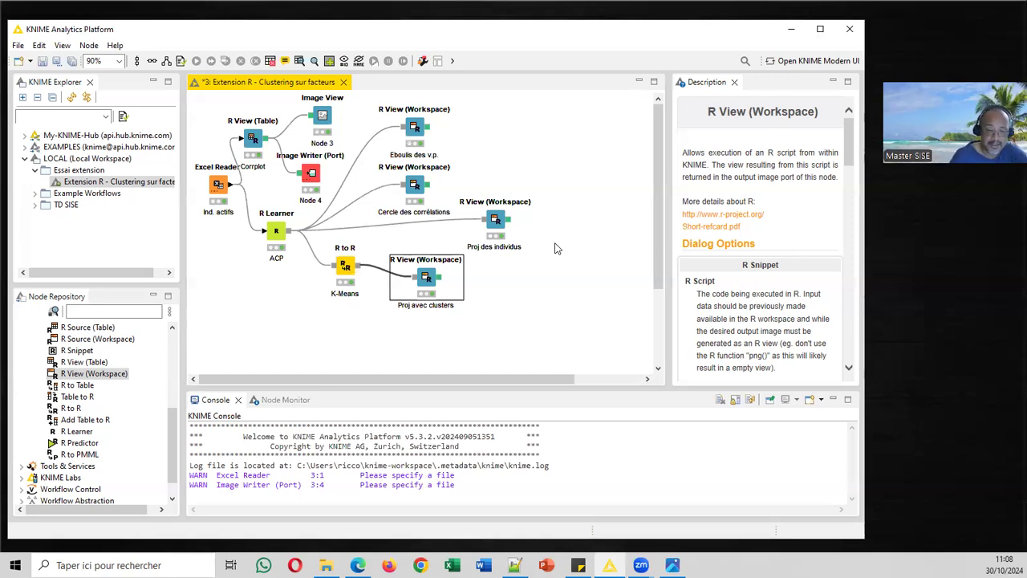
# Step: Open cars_r_knime.xlsx from the demo folder, examine the Peugeot models and their variables on the IND.ILLUS sheet, and close the workbook and folder
pyautogui.click(326, 565)
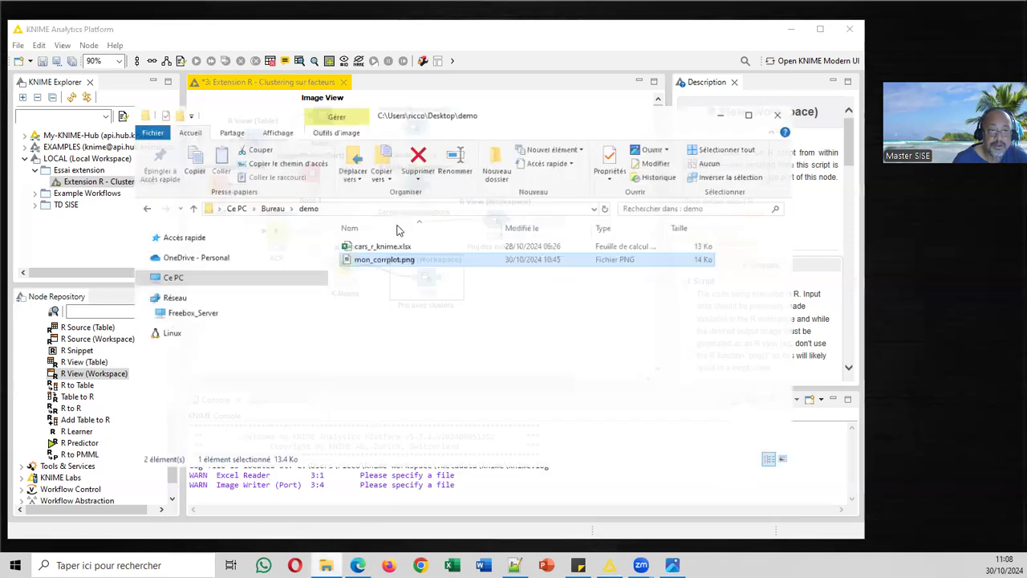
pyautogui.doubleClick(394, 238)
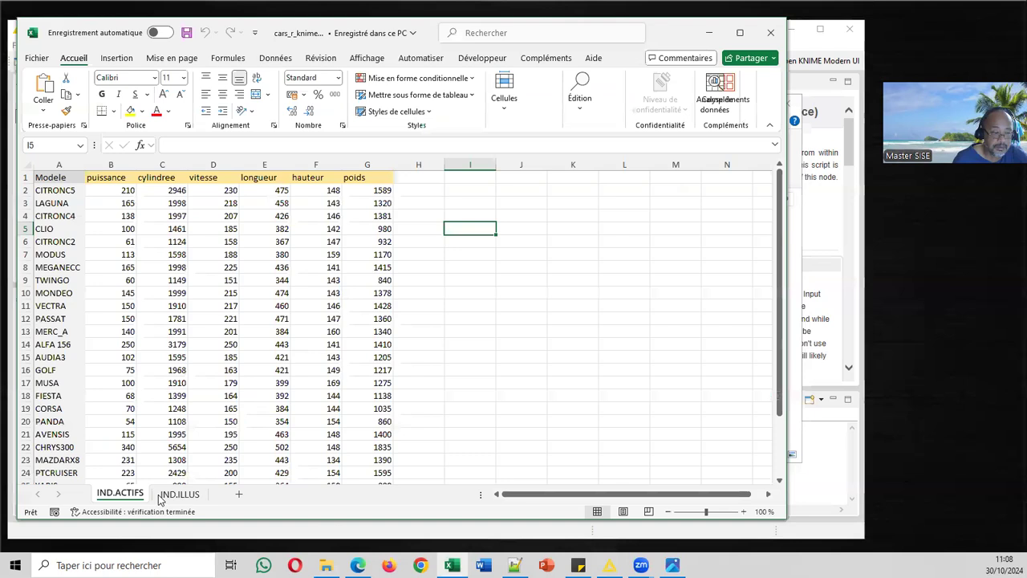
pyautogui.click(174, 495)
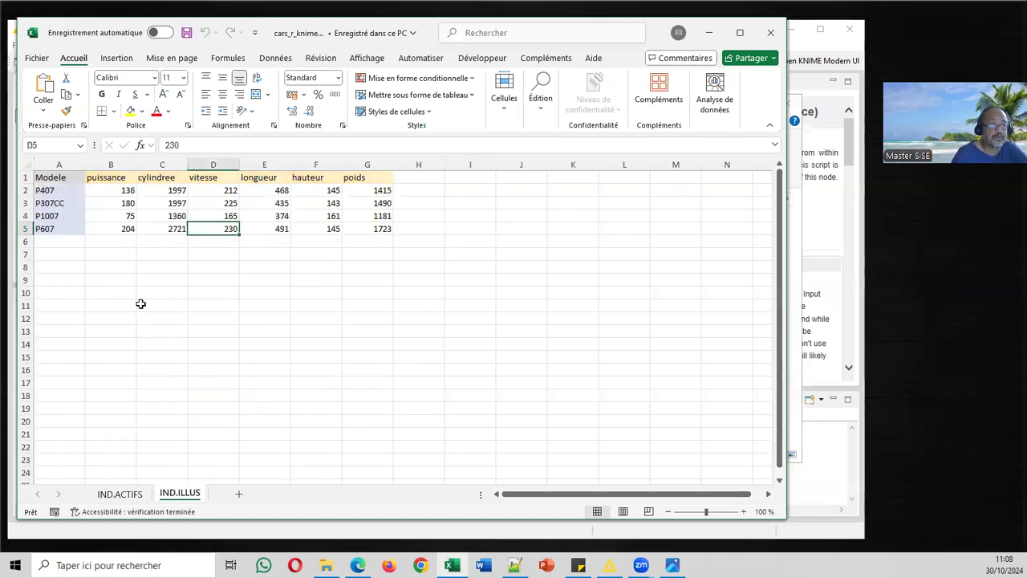
pyautogui.click(70, 190)
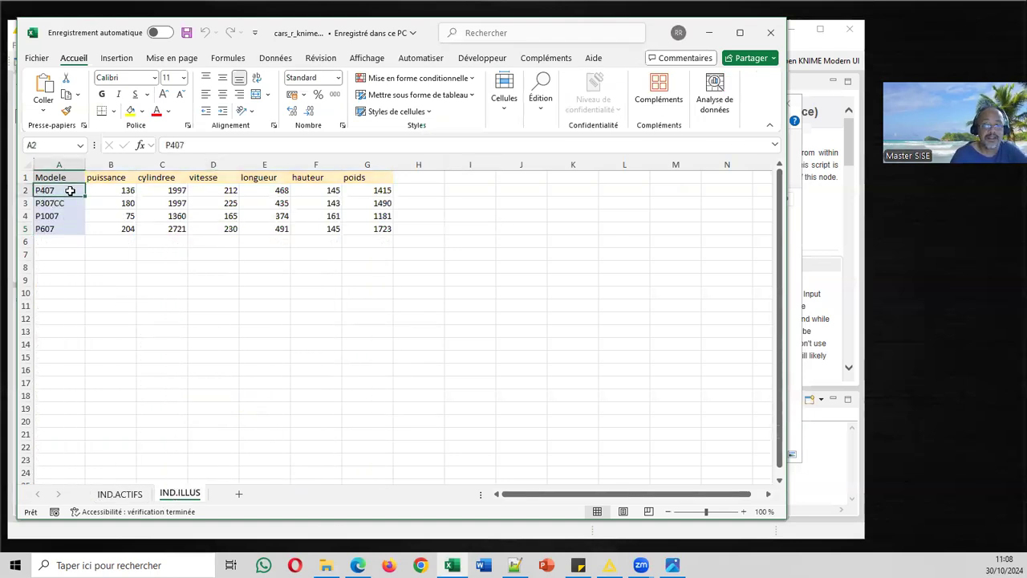
pyautogui.click(67, 204)
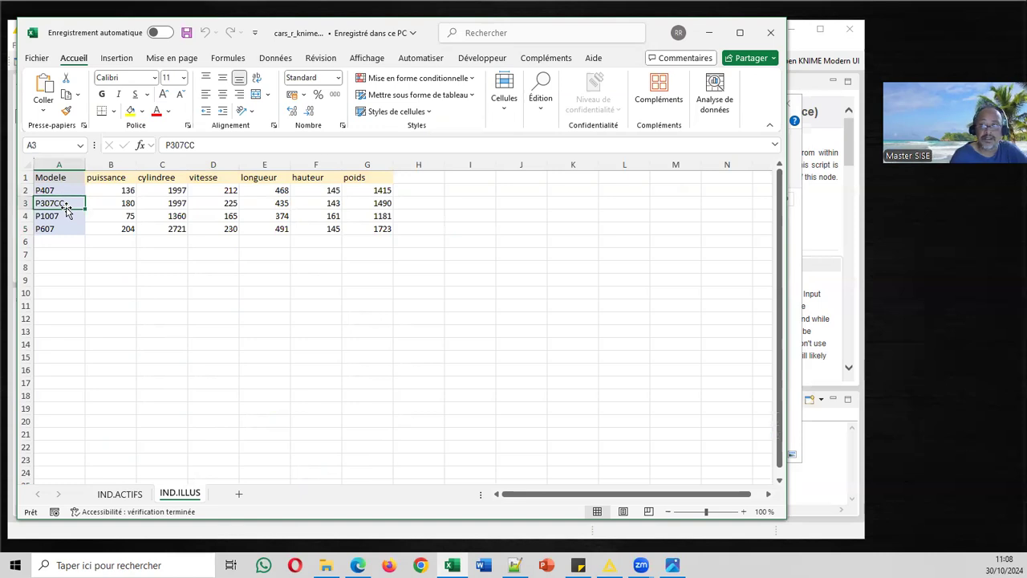
pyautogui.click(67, 214)
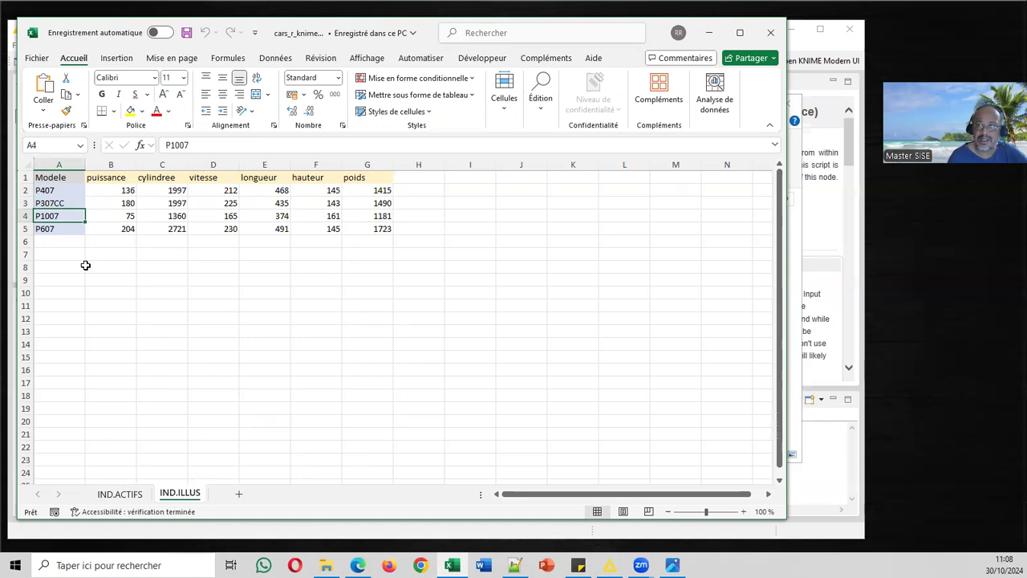
pyautogui.click(74, 229)
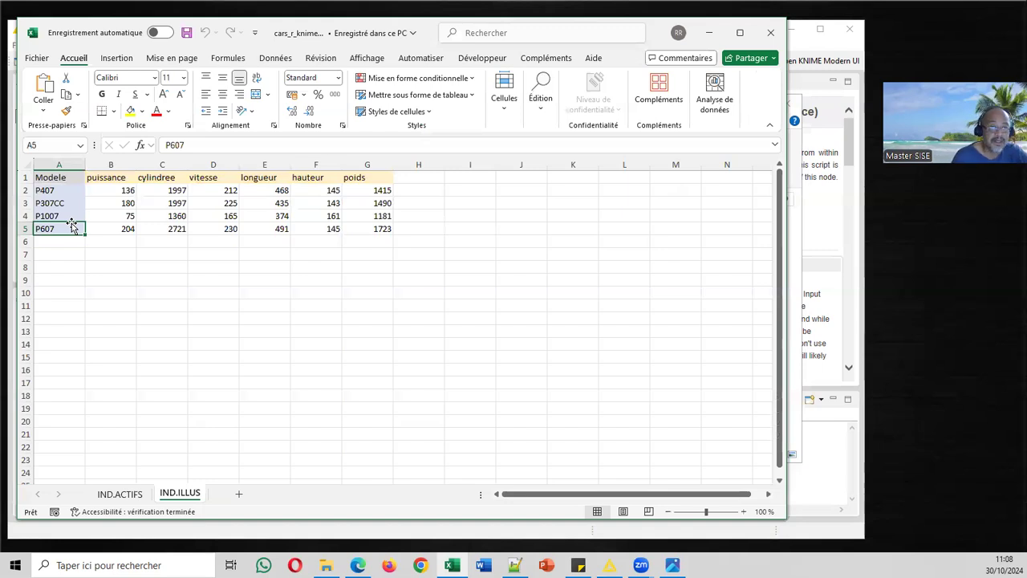
pyautogui.moveTo(76, 178); pyautogui.dragTo(365, 225)
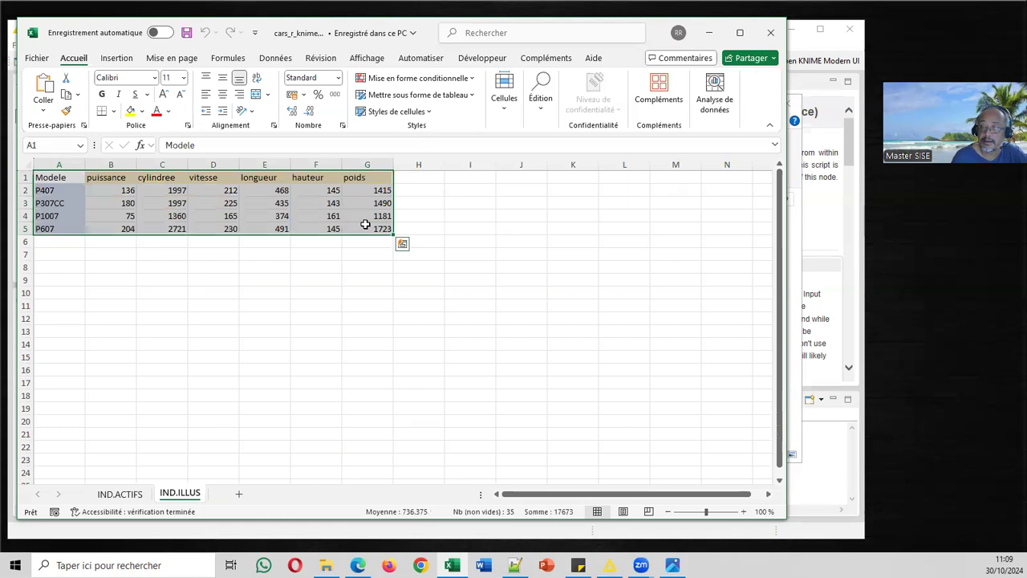
pyautogui.click(770, 32)
pyautogui.click(730, 103)
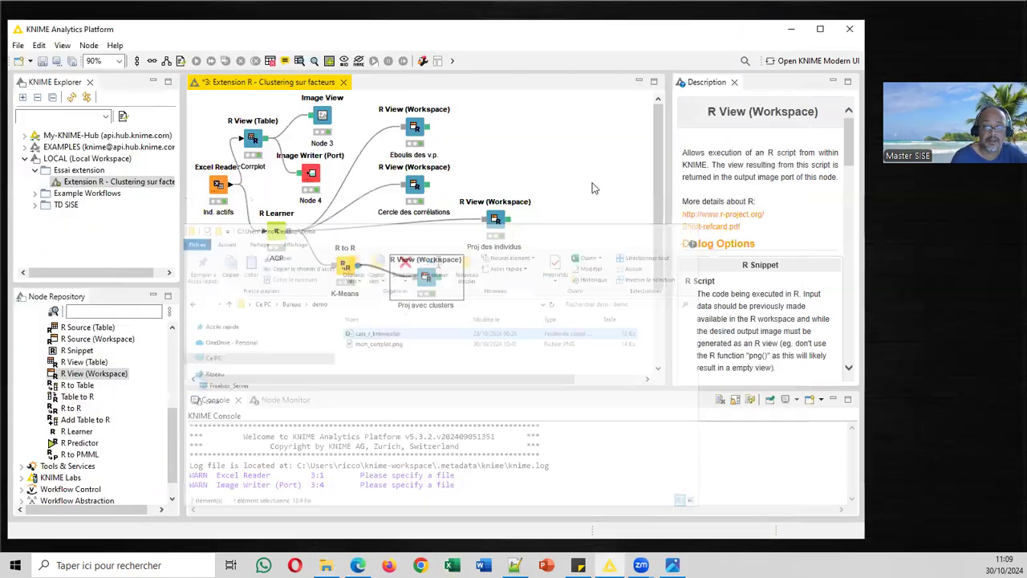
# Step: Add a second Excel Reader node below the existing workflow and move the Proj avec clusters node up level with K-Means
pyautogui.click(314, 320)
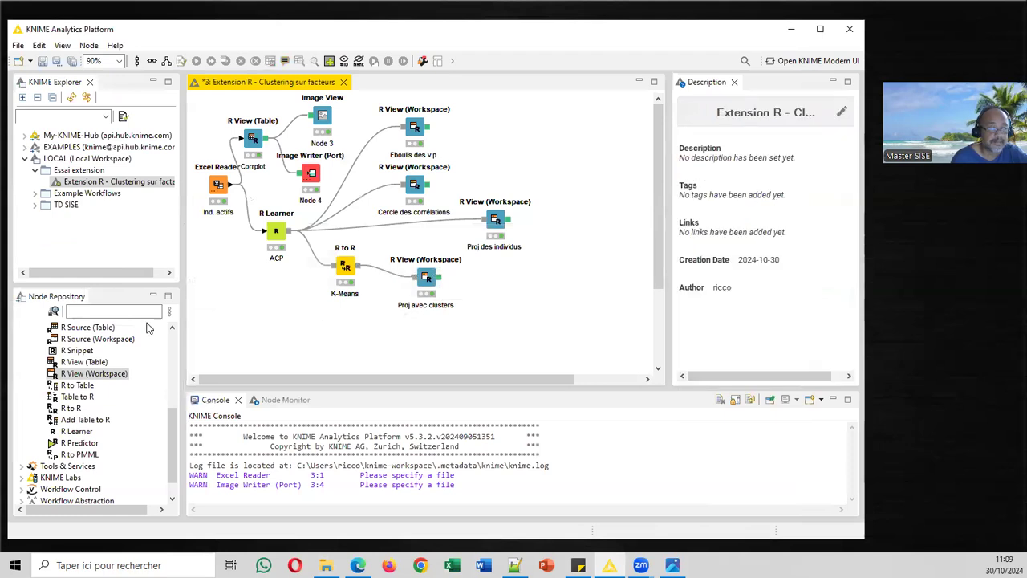
pyautogui.click(172, 337)
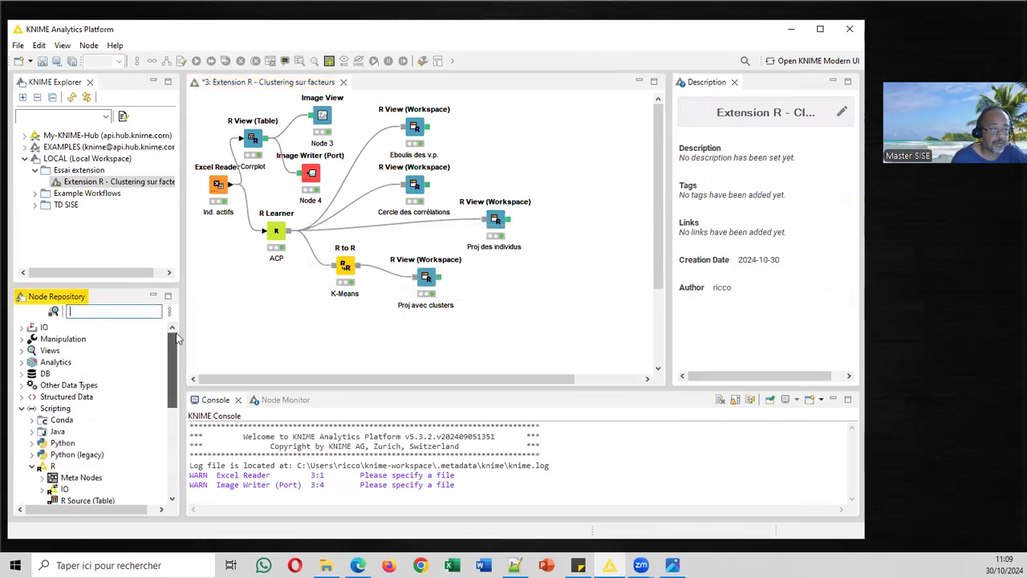
pyautogui.click(22, 328)
pyautogui.click(33, 340)
pyautogui.moveTo(80, 339); pyautogui.dragTo(237, 336)
pyautogui.click(429, 277)
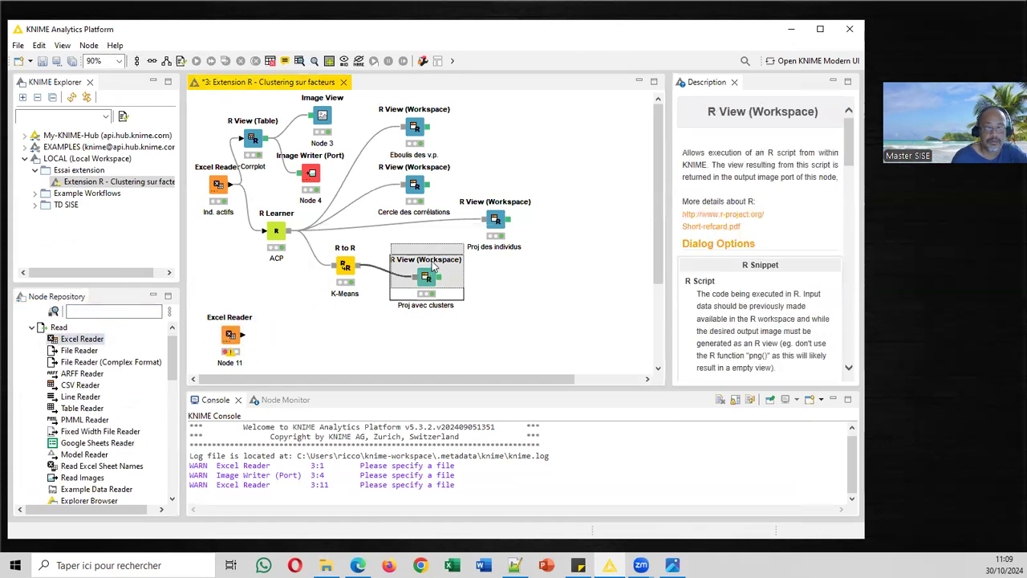
# Step: Configure the new Excel Reader to read cars_r_knime.xlsx from the demo folder on the desktop
pyautogui.rightClick(234, 339)
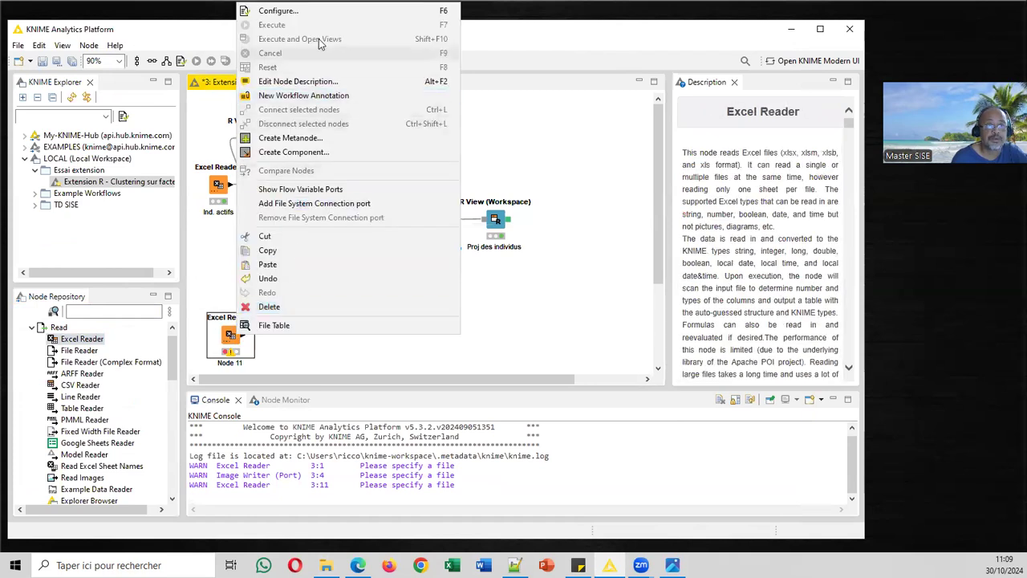
pyautogui.click(321, 11)
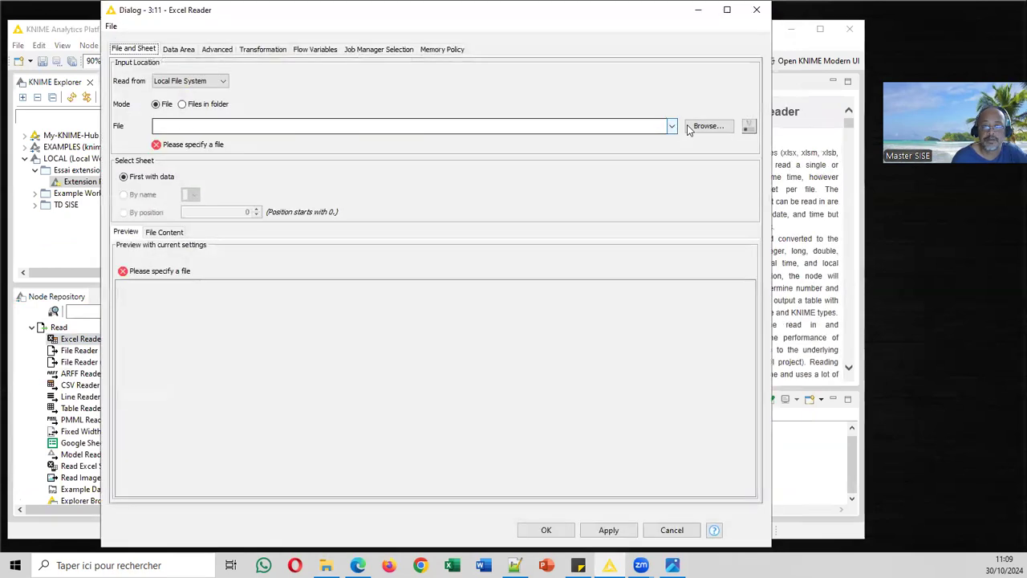
pyautogui.click(694, 127)
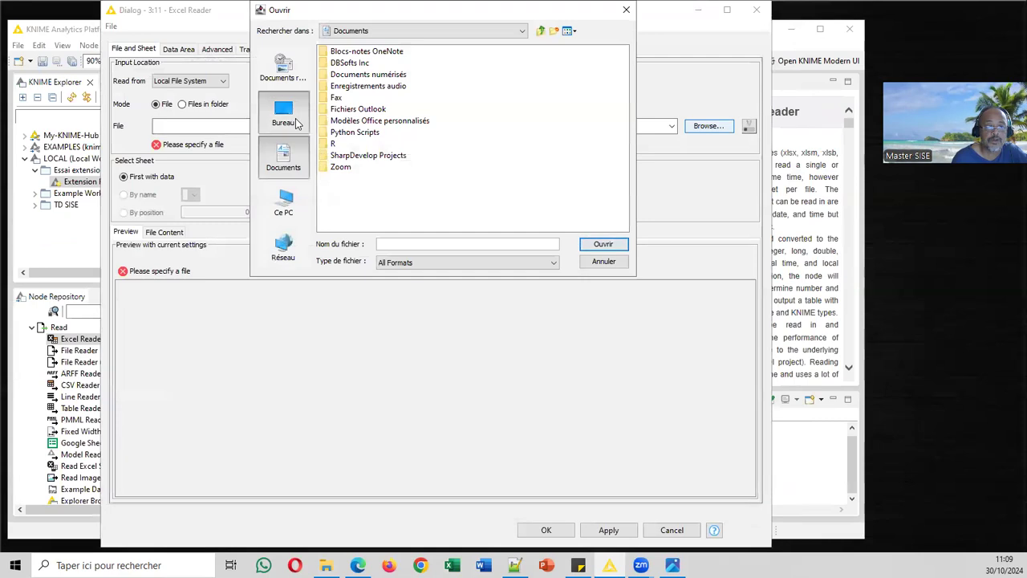
pyautogui.click(282, 113)
pyautogui.click(343, 133)
pyautogui.doubleClick(345, 132)
pyautogui.doubleClick(357, 51)
# Step: Select the IND.ILLUS sheet by name for the new Excel Reader and accept its configuration
pyautogui.click(124, 194)
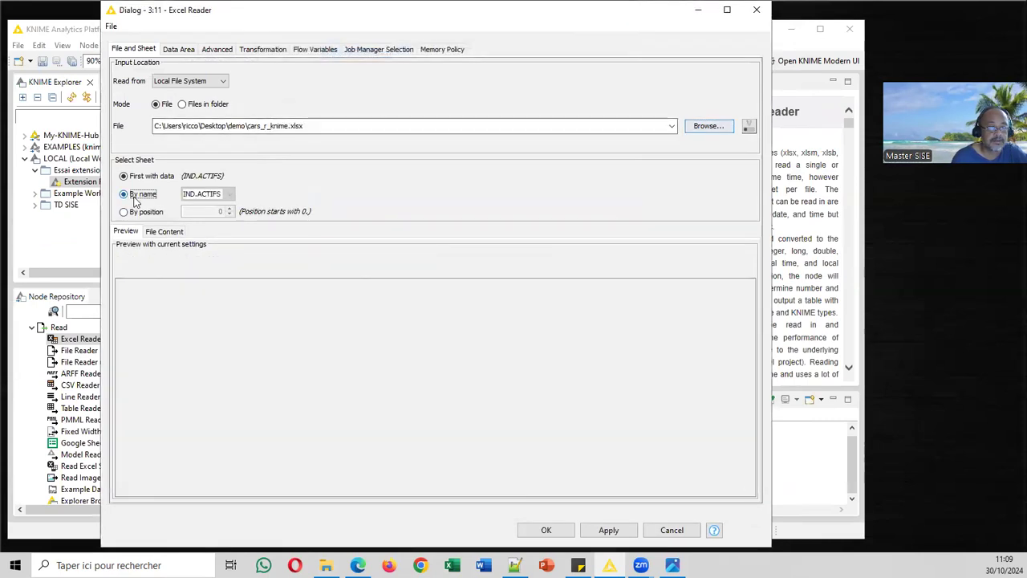
pyautogui.click(229, 194)
pyautogui.click(231, 220)
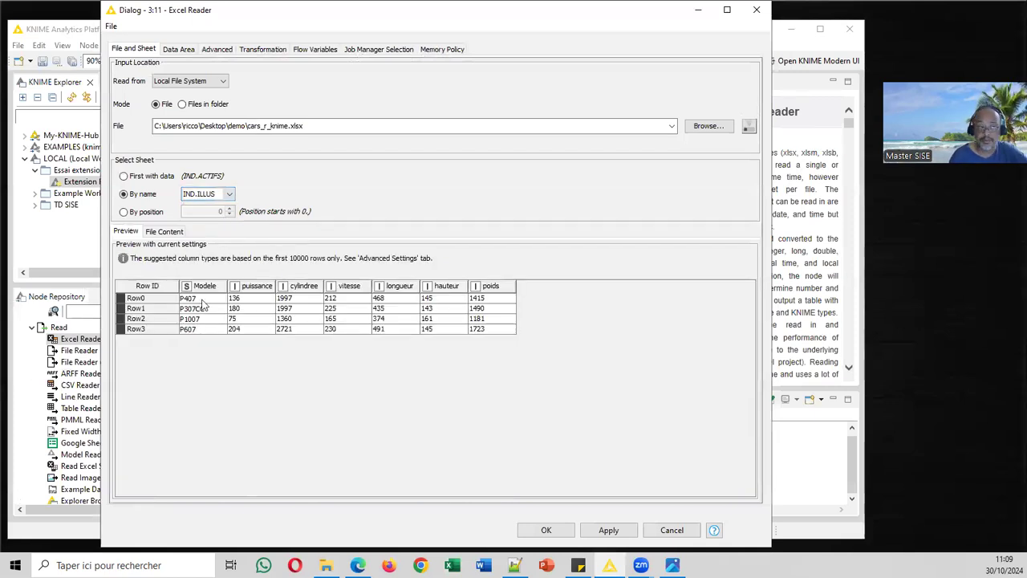
pyautogui.click(547, 530)
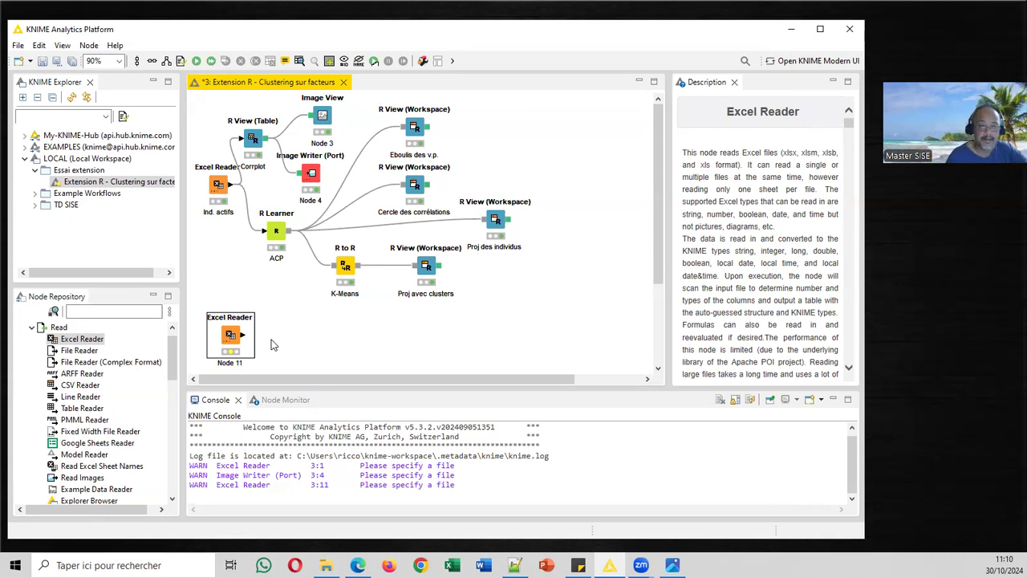
# Step: Add an R Predictor node to the right of the new Excel Reader, below the Proj avec clusters node
pyautogui.moveTo(172, 357); pyautogui.dragTo(177, 454)
pyautogui.click(96, 432)
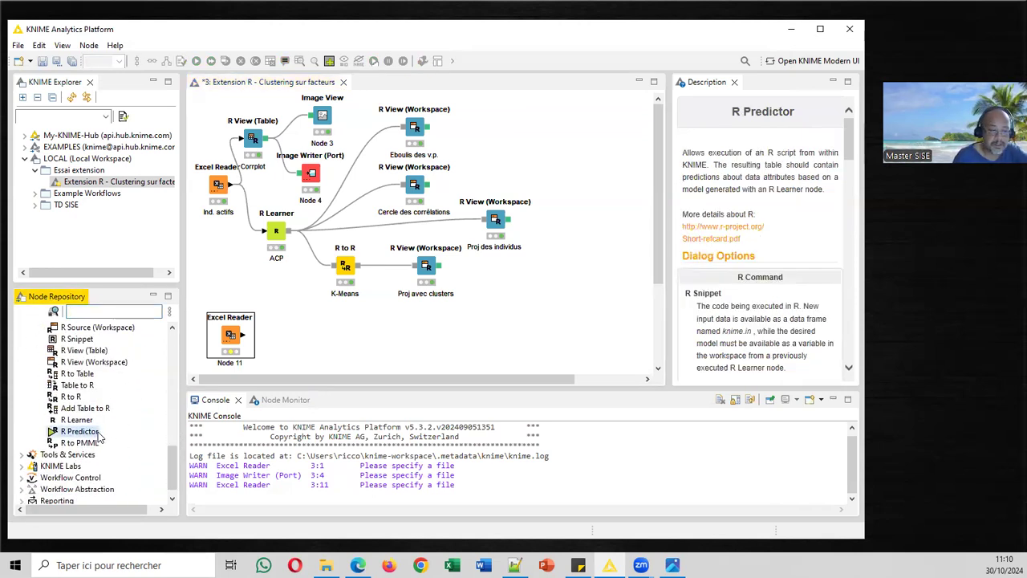
pyautogui.moveTo(98, 436); pyautogui.dragTo(356, 343)
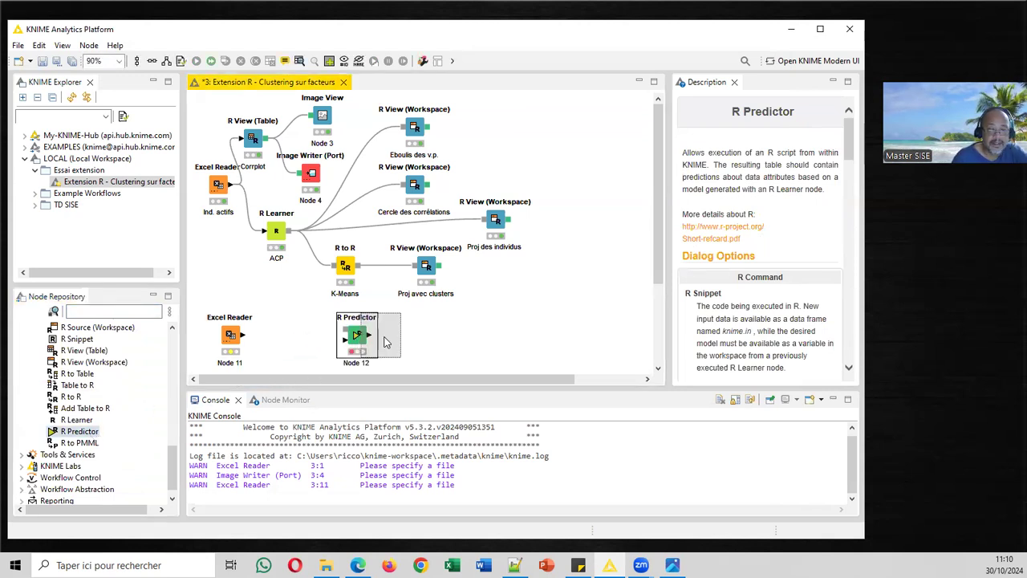
pyautogui.moveTo(421, 338); pyautogui.dragTo(420, 338)
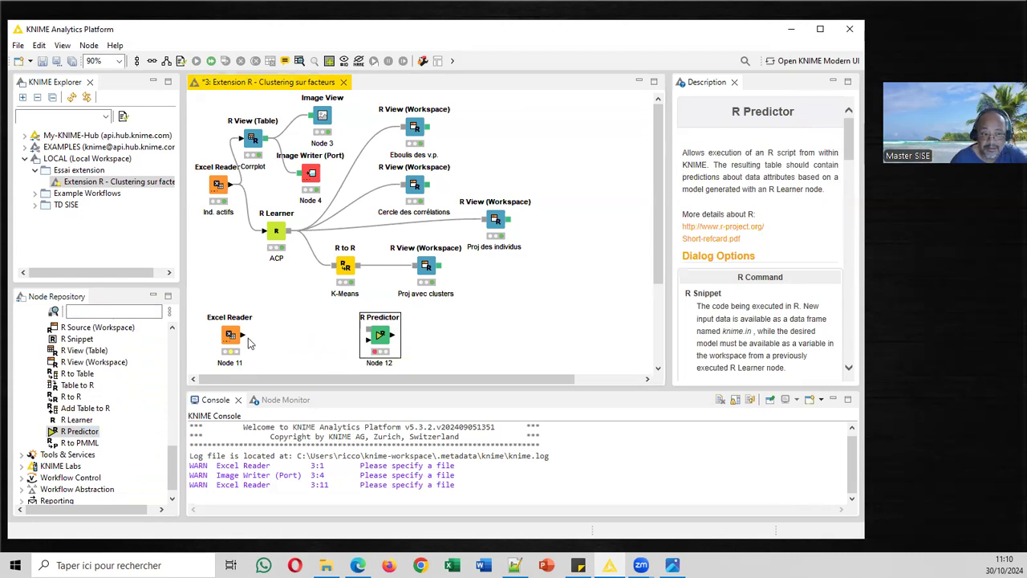
# Step: Connect the new Excel Reader to the R Predictor's table input and the K-Means output to its R workspace input
pyautogui.moveTo(244, 335); pyautogui.dragTo(371, 340)
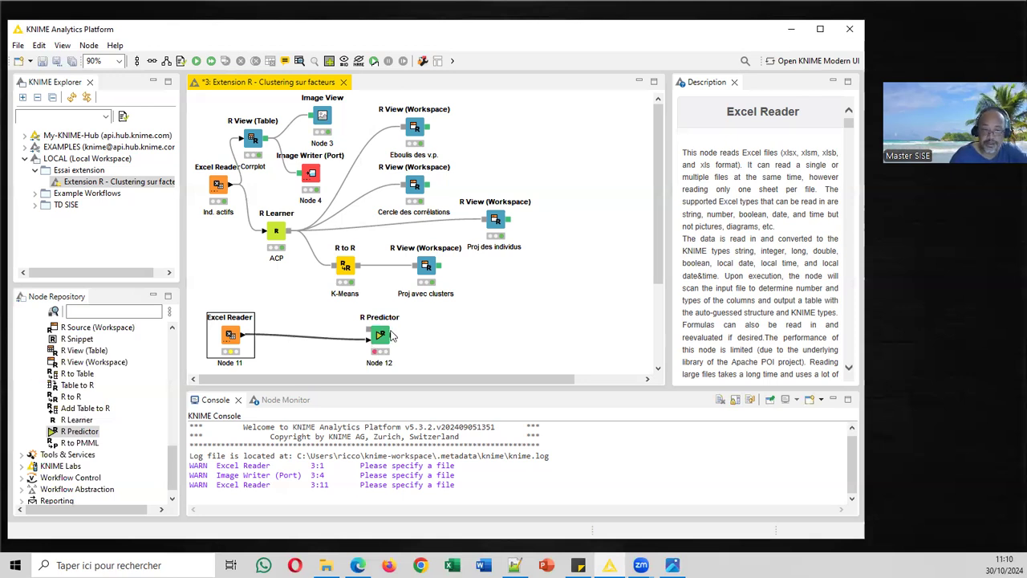
pyautogui.click(388, 335)
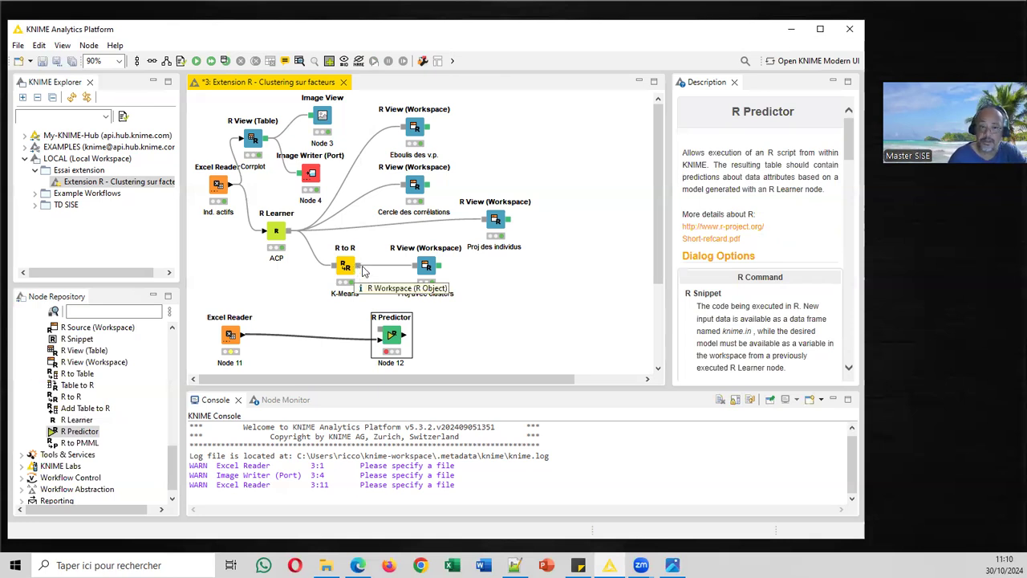
pyautogui.moveTo(356, 271); pyautogui.dragTo(386, 336)
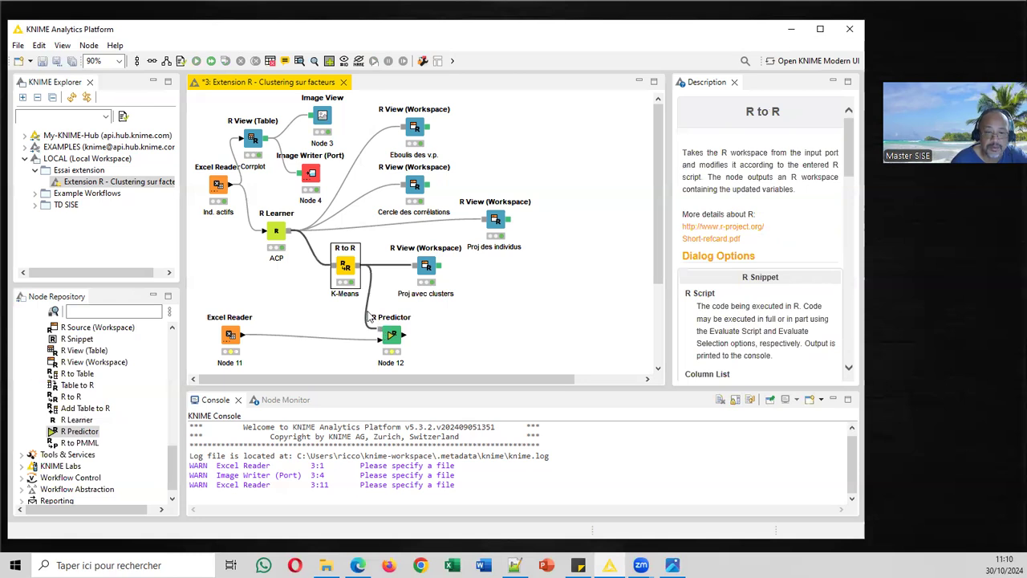
# Step: Move the K-Means node slightly down and left to tidy the connections, and save the workflow
pyautogui.moveTo(337, 273); pyautogui.dragTo(326, 297)
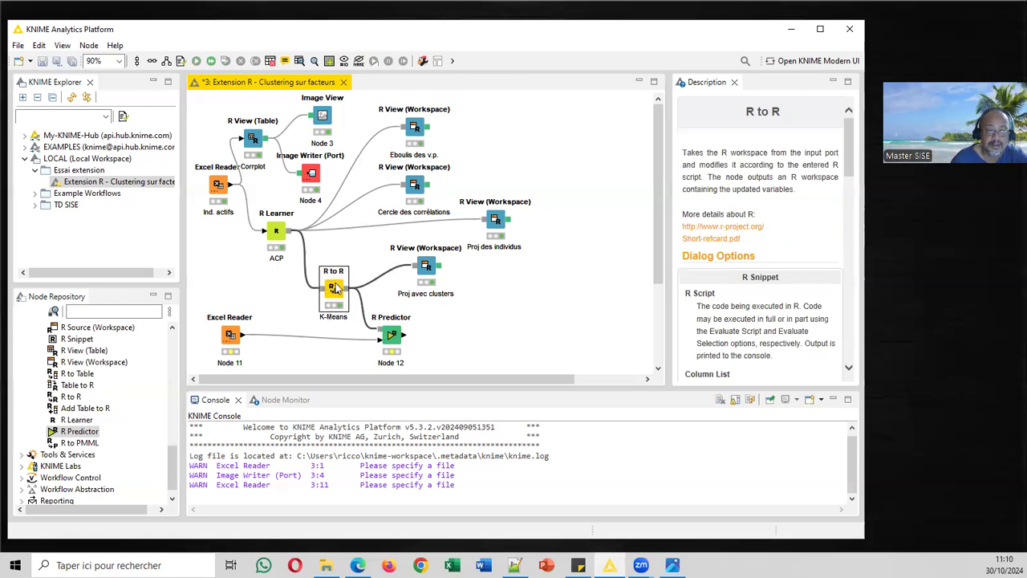
pyautogui.click(451, 318)
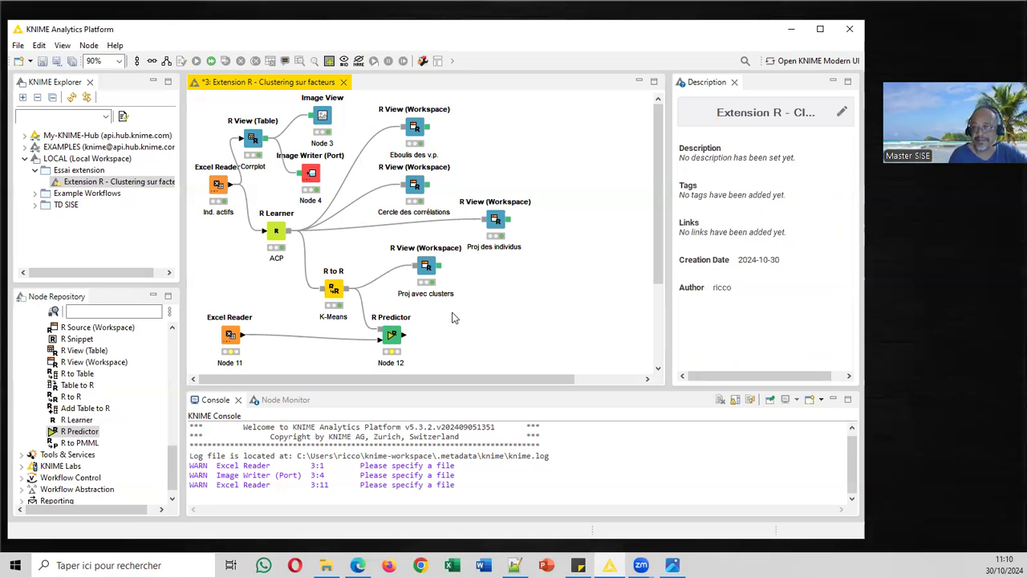
pyautogui.hotkey('ctrl', 's')
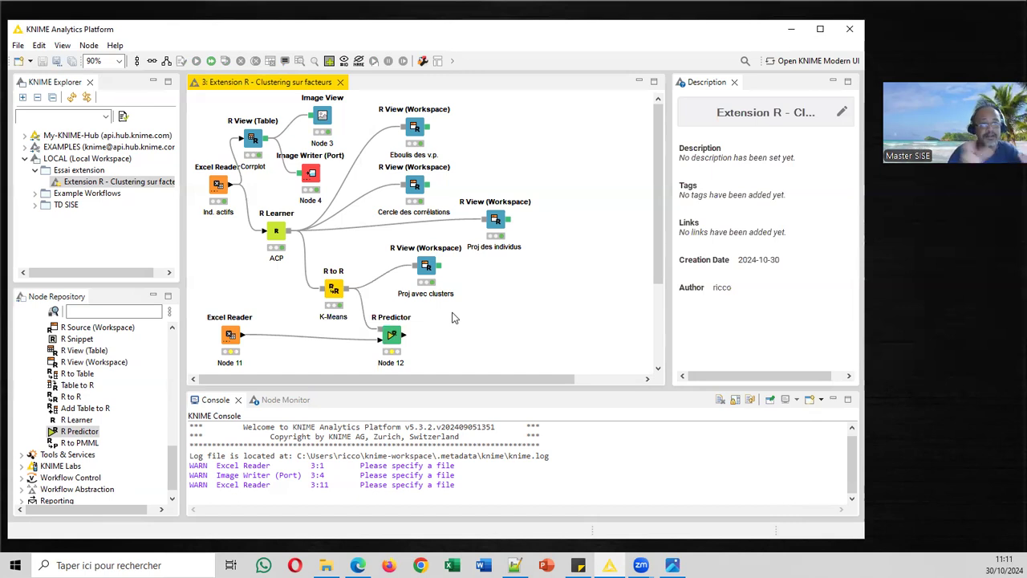
# Step: Execute the new Excel Reader that supplies the supplementary cars to the R Predictor
pyautogui.rightClick(231, 335)
pyautogui.click(319, 242)
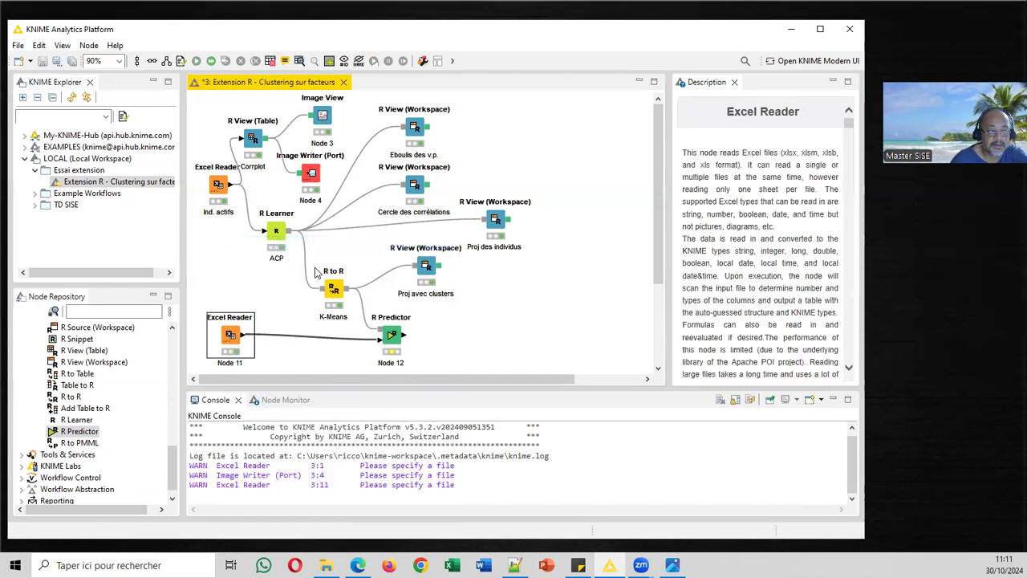
pyautogui.rightClick(393, 338)
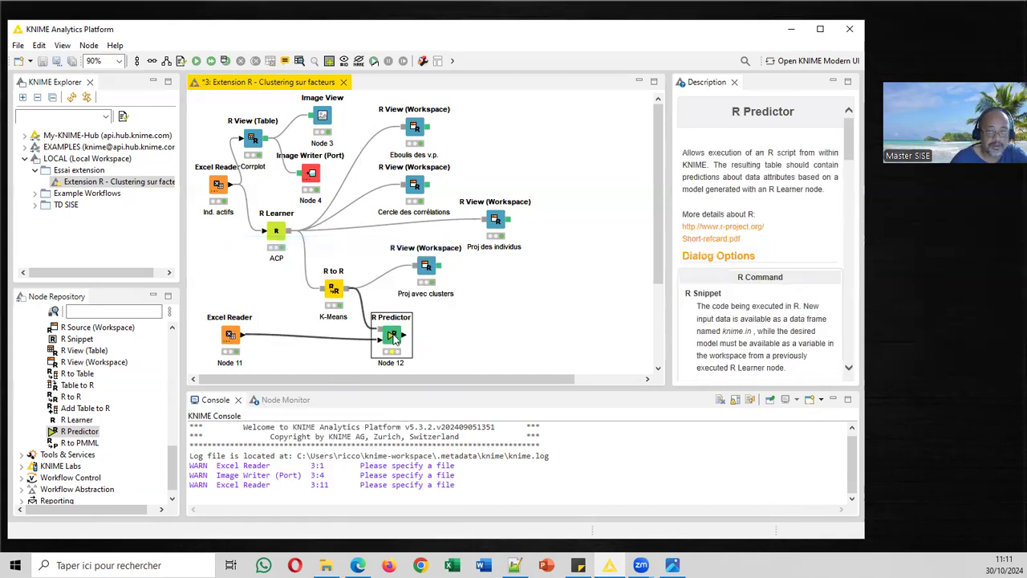
pyautogui.click(472, 356)
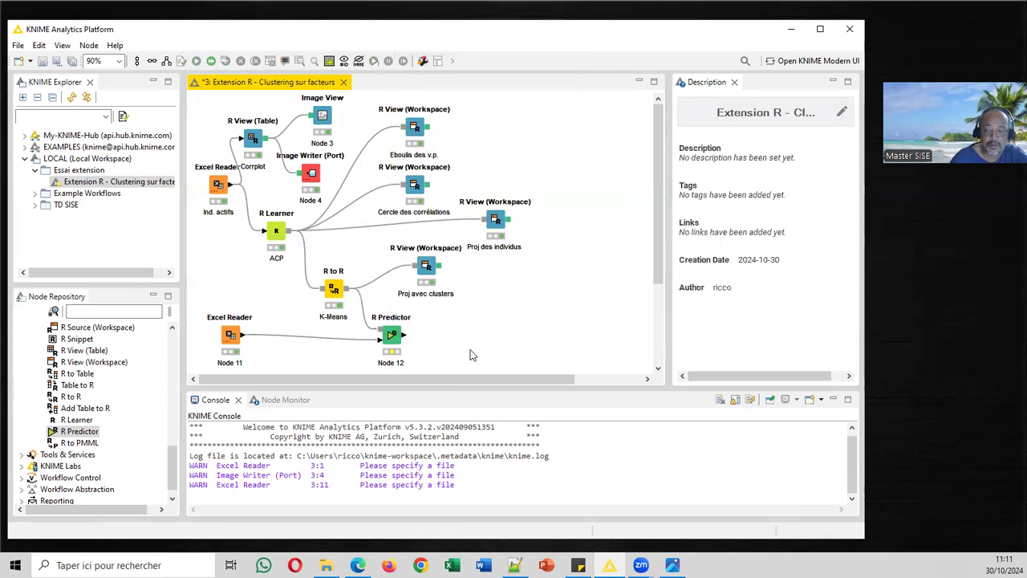
# Step: Open the R Predictor's configuration and inspect the knime.in, mon_acp and mon_km objects in its R workspace
pyautogui.click(394, 337)
pyautogui.rightClick(393, 337)
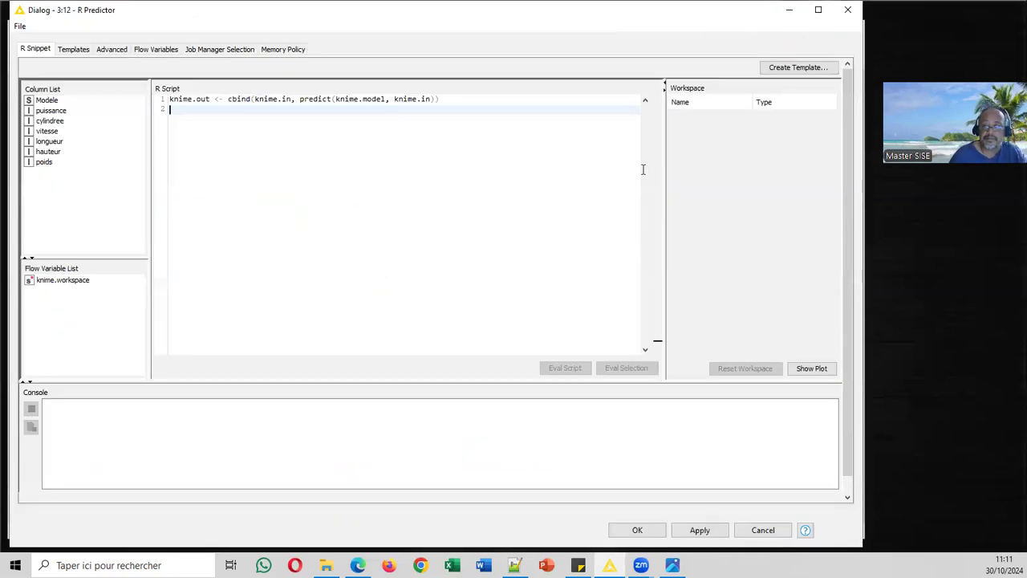
pyautogui.moveTo(617, 149); pyautogui.dragTo(619, 149)
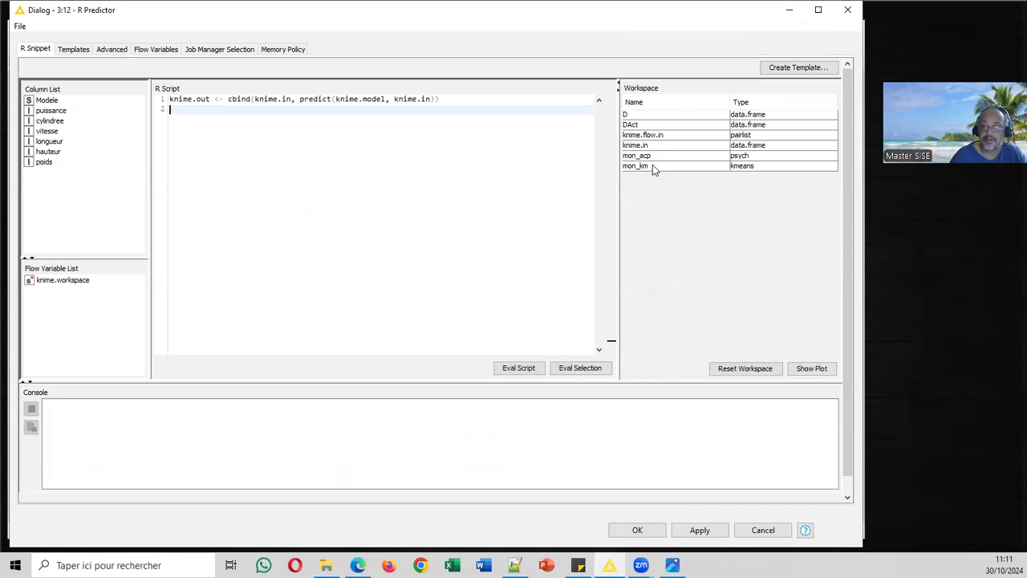
pyautogui.click(652, 165)
pyautogui.click(655, 145)
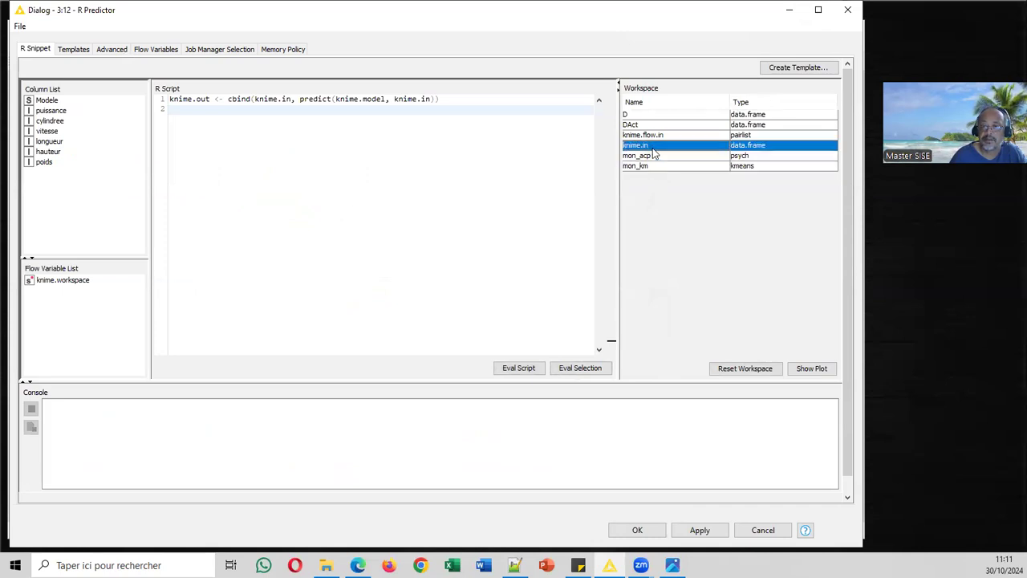
pyautogui.moveTo(608, 10); pyautogui.dragTo(757, 416)
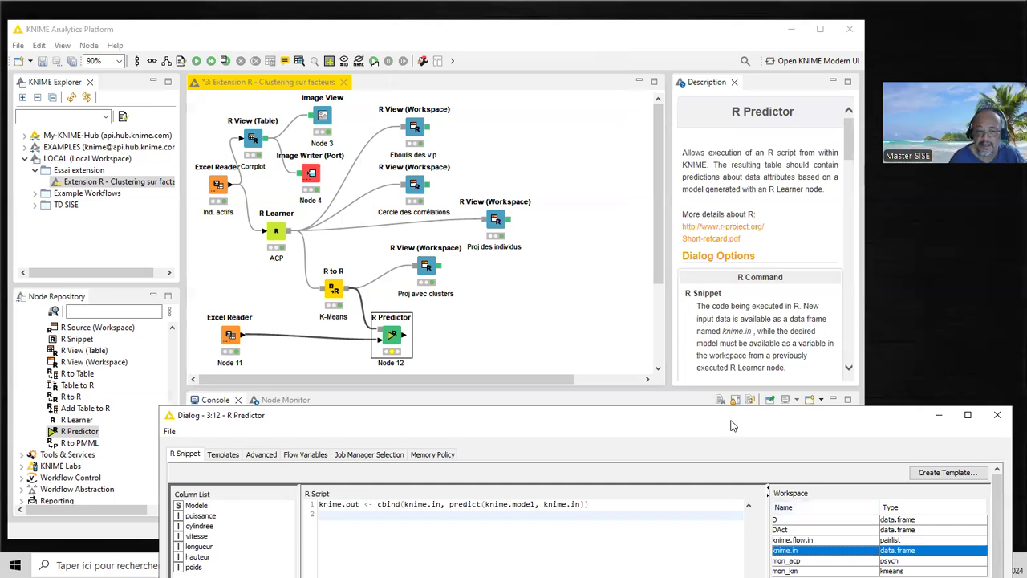
pyautogui.moveTo(731, 426); pyautogui.dragTo(635, 392)
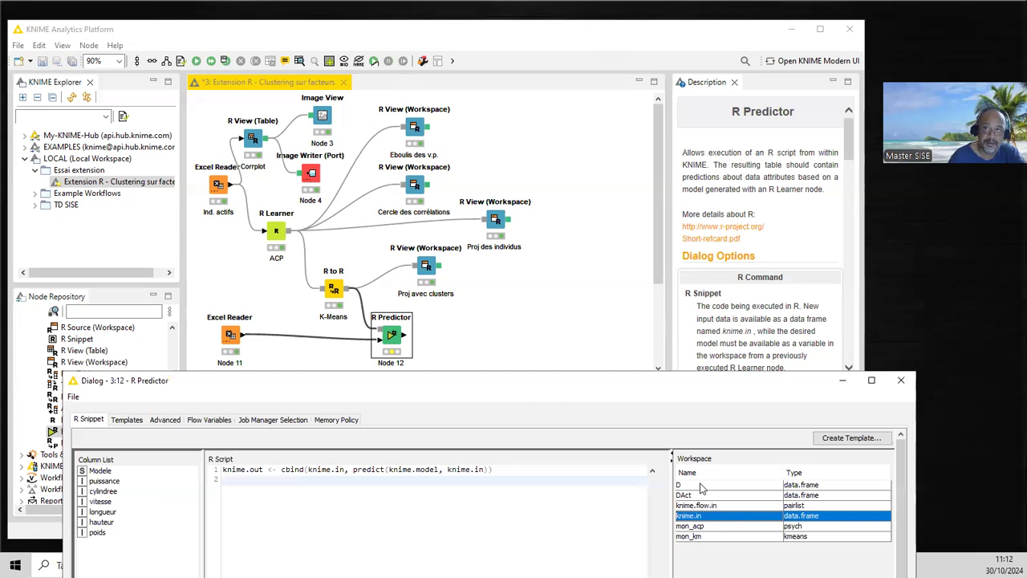
pyautogui.click(714, 530)
pyautogui.click(715, 537)
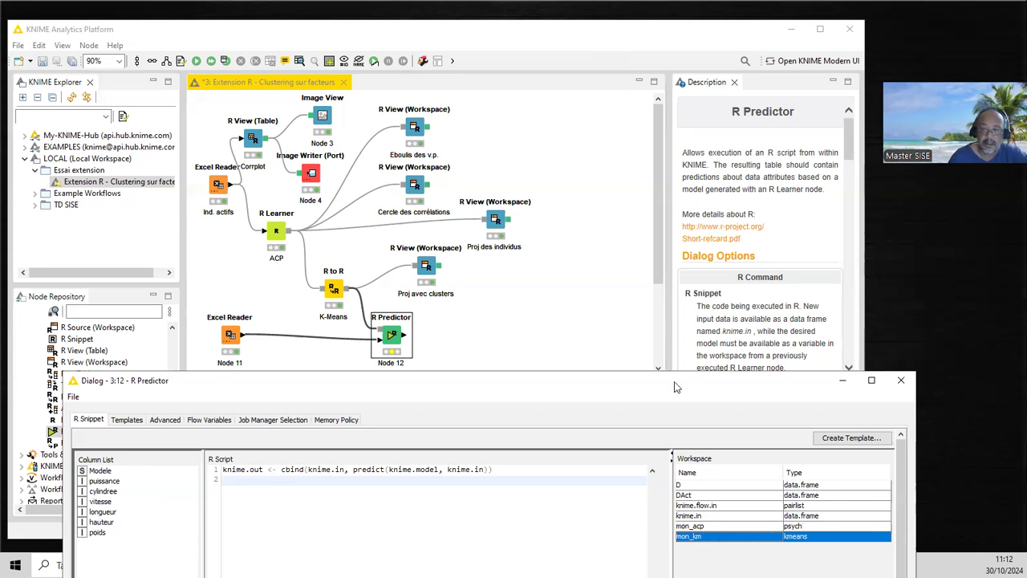
pyautogui.moveTo(674, 387); pyautogui.dragTo(649, 51)
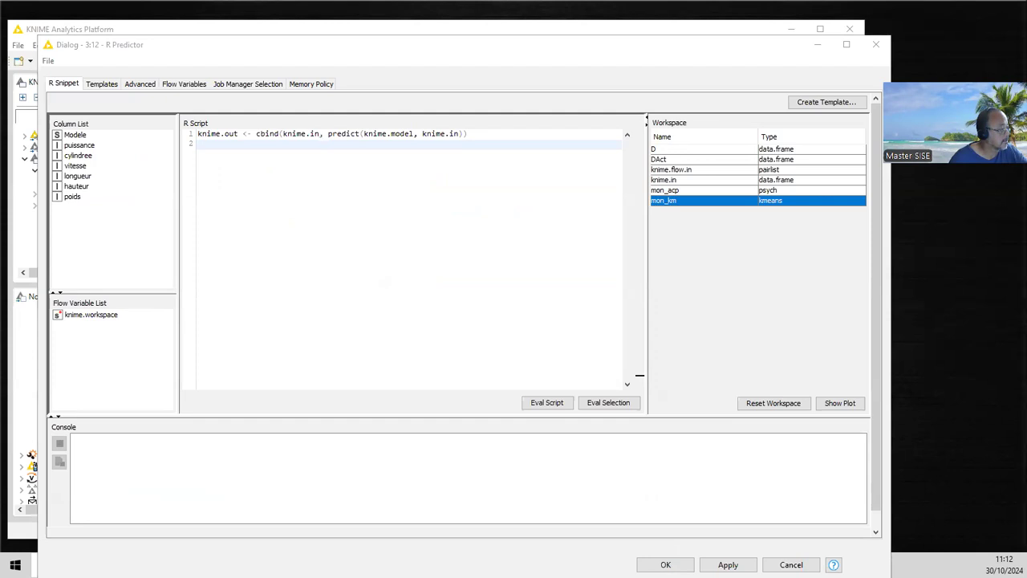
# Step: Replace the default script with code that drops Modele, predicts with mon_acp and mon_km, and exports coordinates, Modele and Cluster through knime.out
pyautogui.click(298, 153)
pyautogui.hotkey('ctrl', 'a')
pyautogui.press('BackSpace')
pyautogui.write('#chargement des individus supplémentaires DBis <- knime.in  #isoler les variables concernées DSupp <- DBis[,colnames(DBis)!=\'Modele\']  #calcul des coordoonées factorielles -> predict fSupp <- predict(mon_acp,DSupp)  #rattachement au cluster d\'appartenance -> predict kSupp <- predict(mon_km,fSupp)  #xportation - knime.out est une variable prédéfinie knime.out <- as.data.frame(fSupp) knime.out["Modele"] <- DBis$Modele knime.out["Cluster"] <- kSupp')
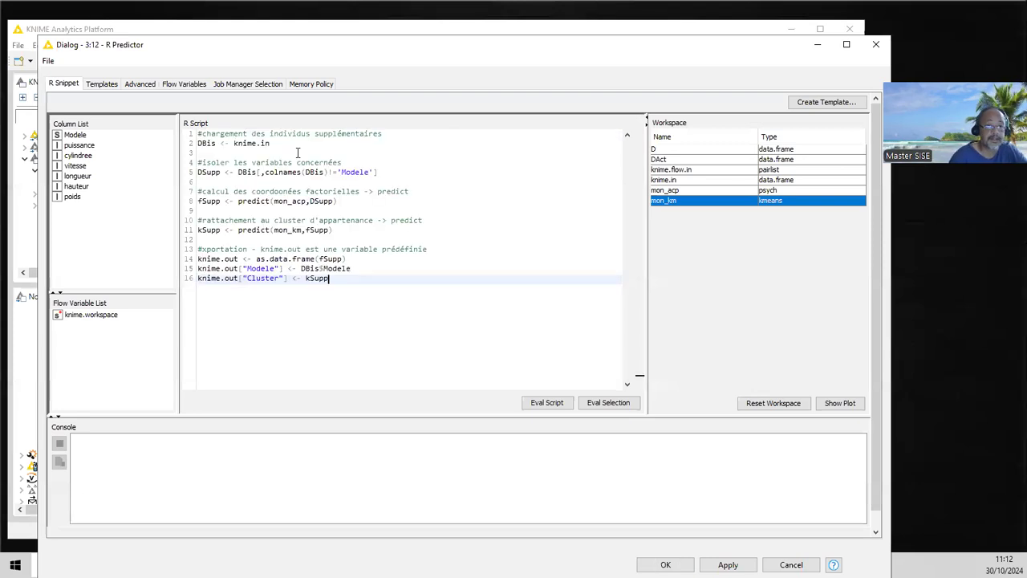
# Step: Review the script's knime.in loading line and how the fSupp and mon_km objects feed the two predict calls
pyautogui.click(291, 144)
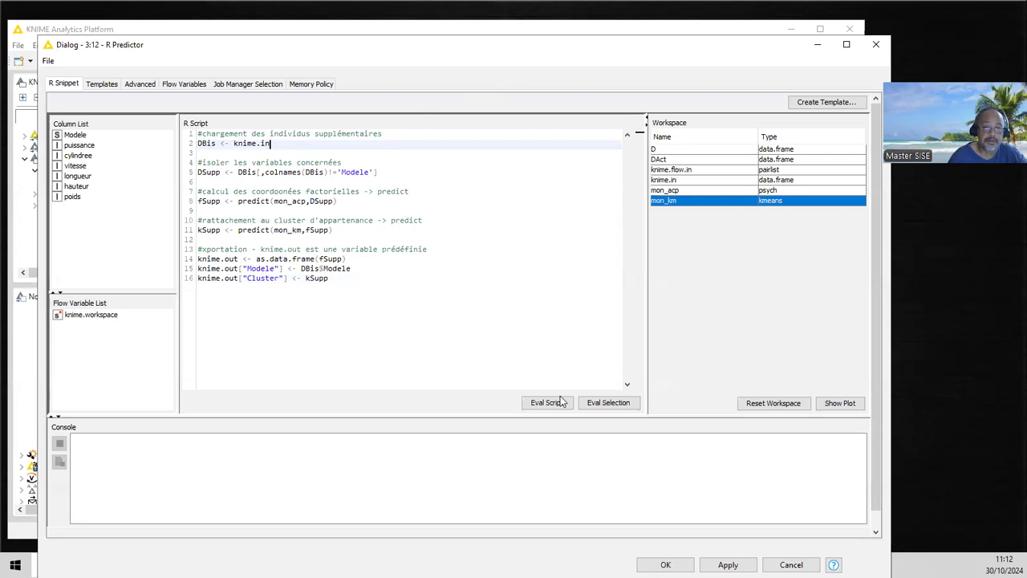
pyautogui.moveTo(450, 45); pyautogui.dragTo(466, 79)
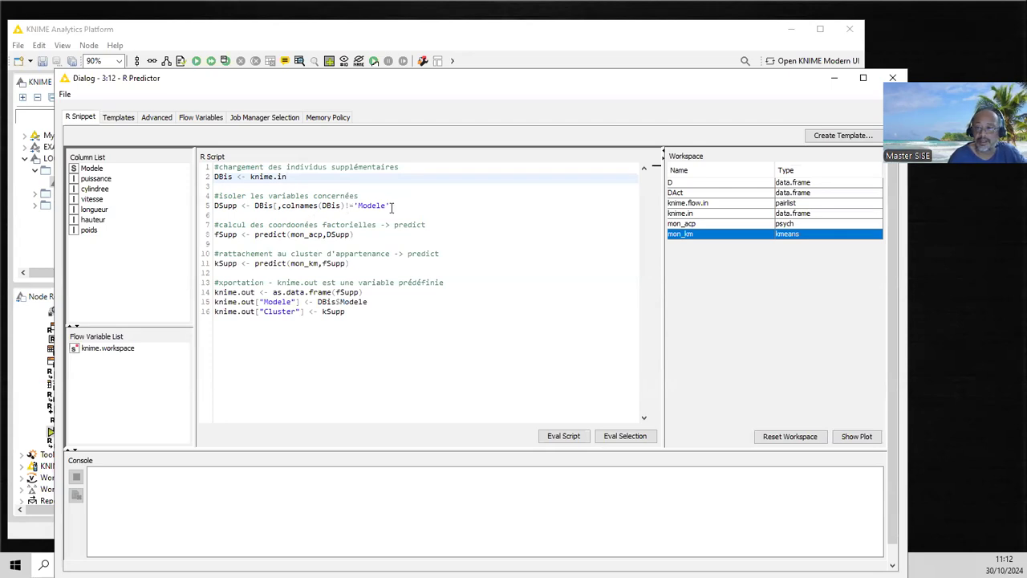
pyautogui.click(358, 234)
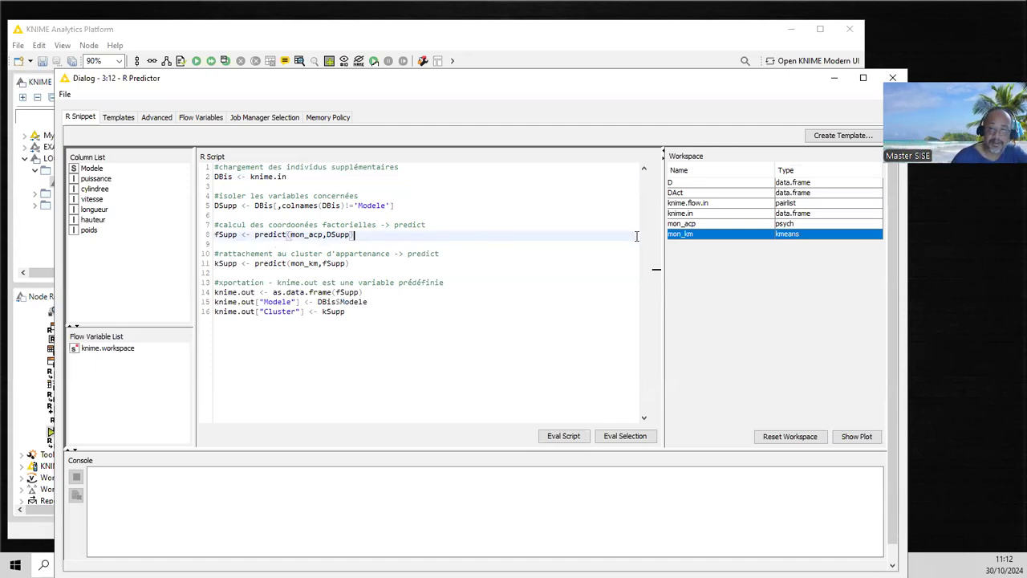
pyautogui.doubleClick(227, 235)
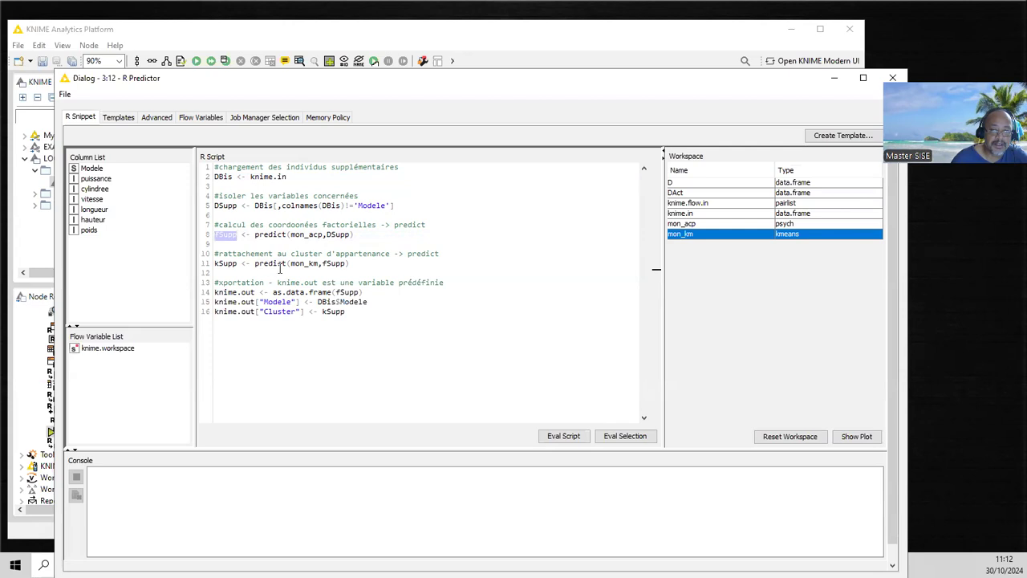
pyautogui.doubleClick(333, 265)
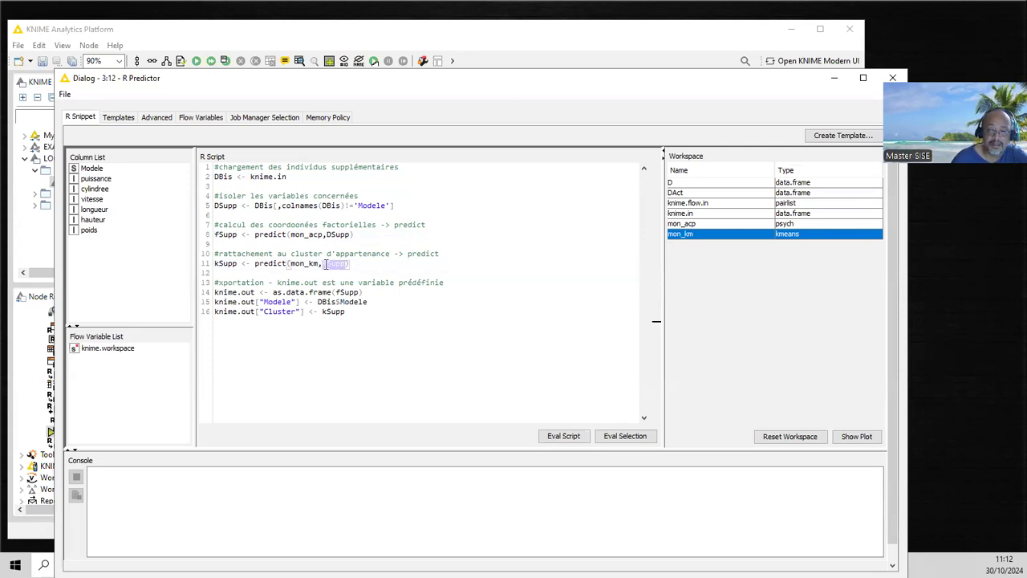
pyautogui.doubleClick(309, 265)
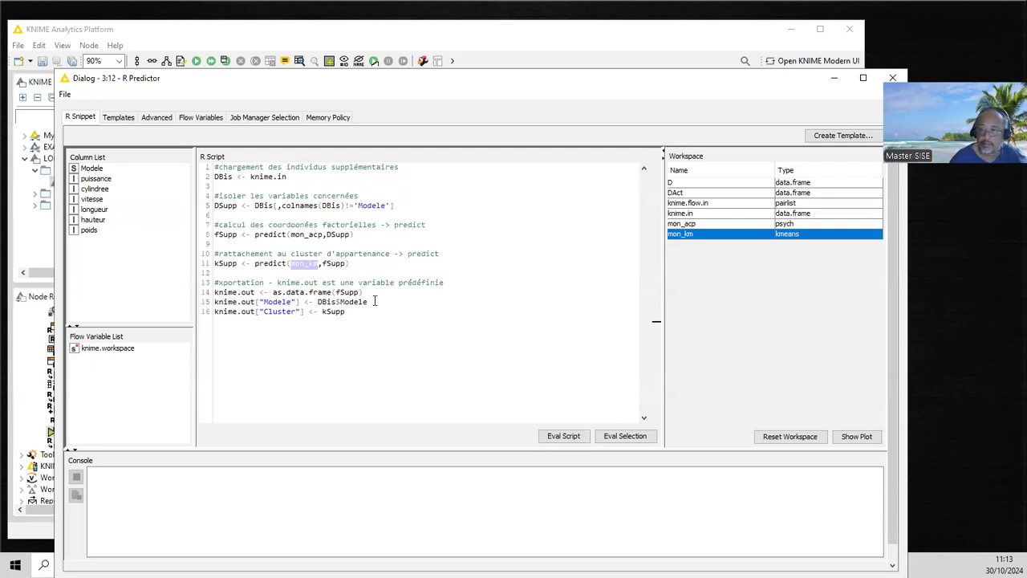
pyautogui.click(349, 313)
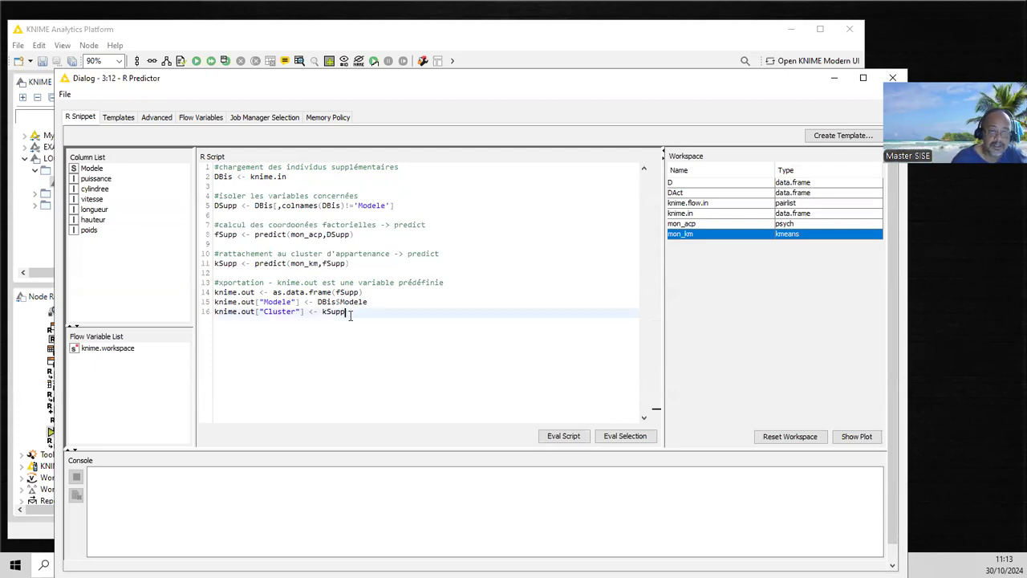
pyautogui.press('Return')
pyautogui.press('Return')
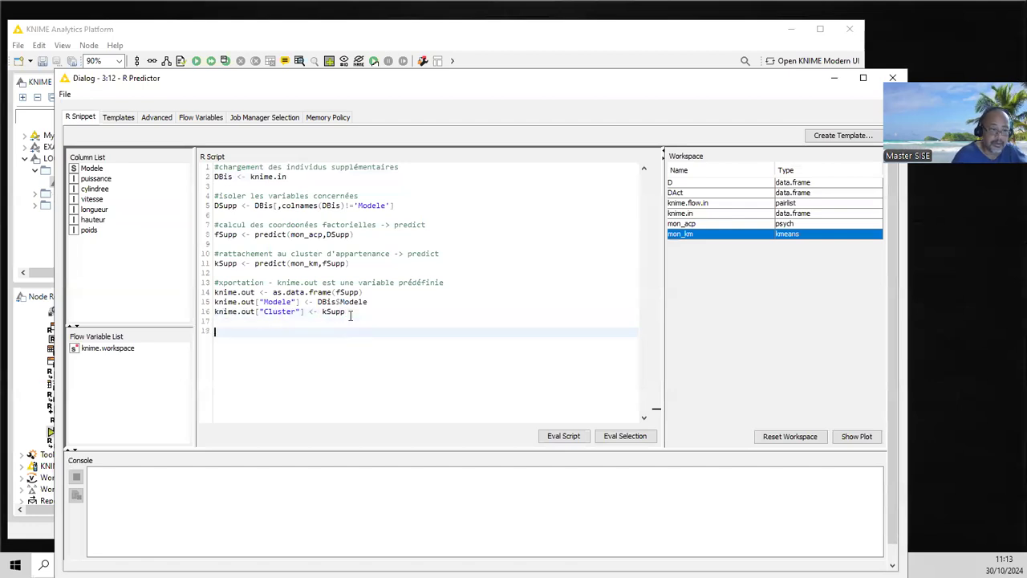
pyautogui.write('#')
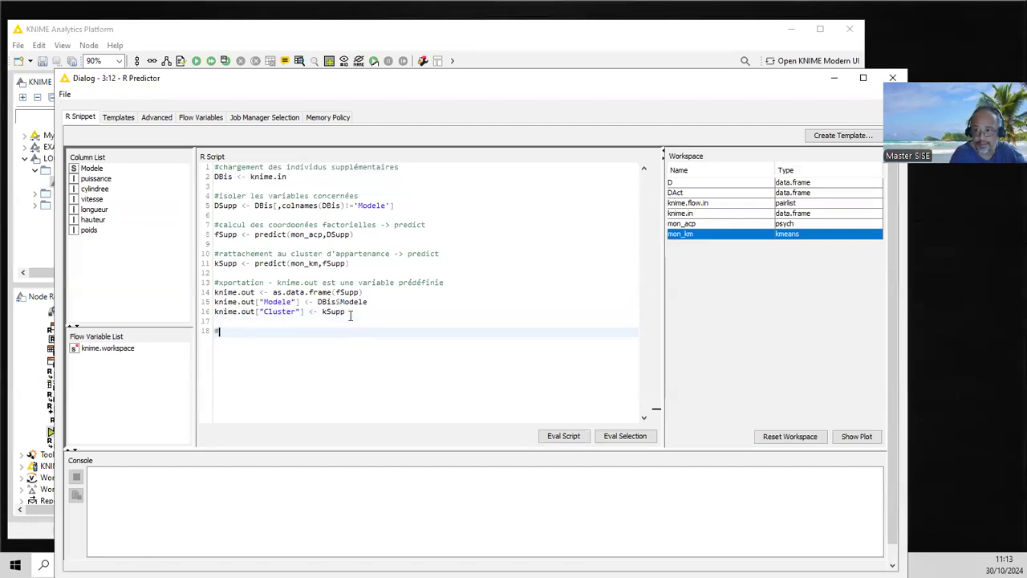
pyautogui.write('print')
pyautogui.press('Return')
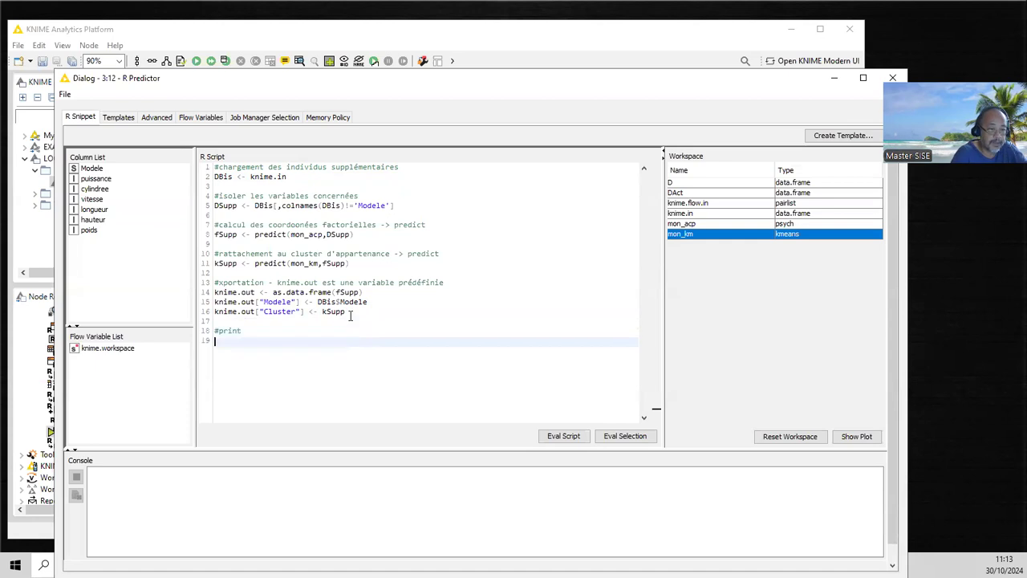
pyautogui.write('prin')
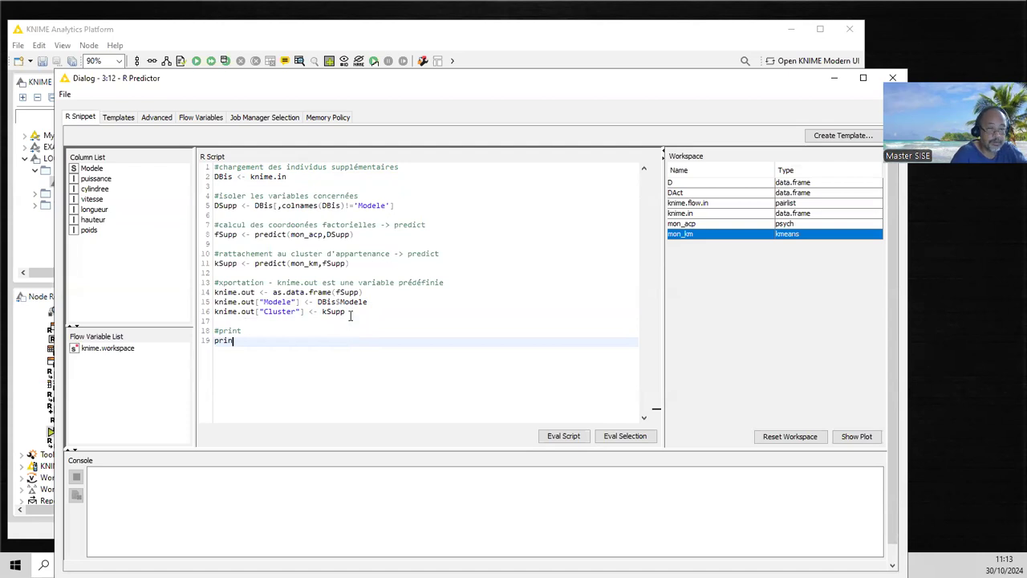
pyautogui.press('BackSpace')
pyautogui.press('BackSpace')
pyautogui.press('BackSpace')
pyautogui.press('BackSpace')
pyautogui.press('BackSpace')
pyautogui.press('BackSpace')
pyautogui.press('BackSpace')
pyautogui.press('BackSpace')
pyautogui.press('BackSpace')
pyautogui.press('BackSpace')
pyautogui.press('BackSpace')
pyautogui.press('BackSpace')
# Step: Accept the prediction script, then execute the R Predictor with its standard output view and dismiss that view
pyautogui.hotkey('ctrl', 's')
pyautogui.click(624, 426)
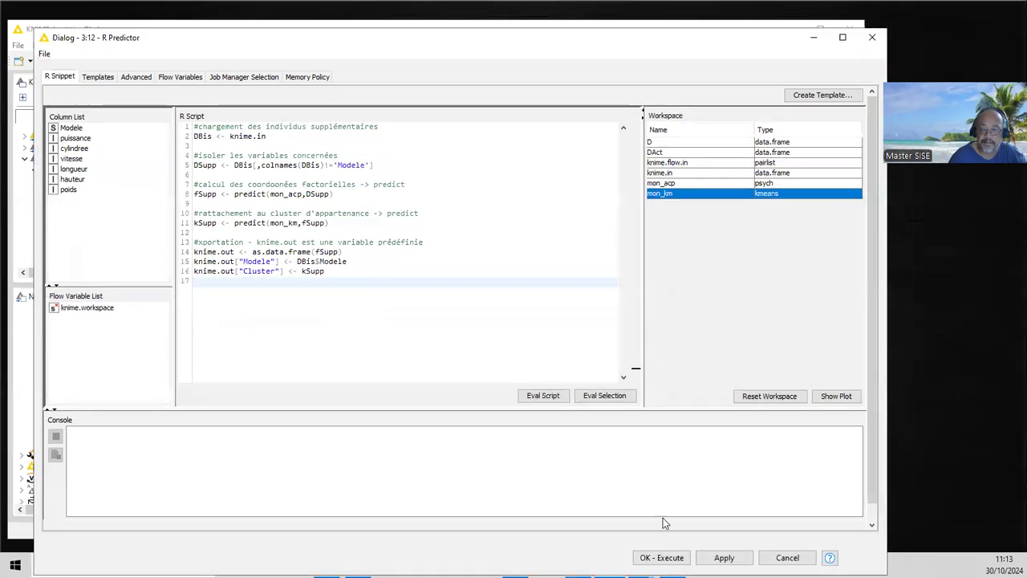
pyautogui.moveTo(536, 84); pyautogui.dragTo(515, 44)
pyautogui.click(661, 557)
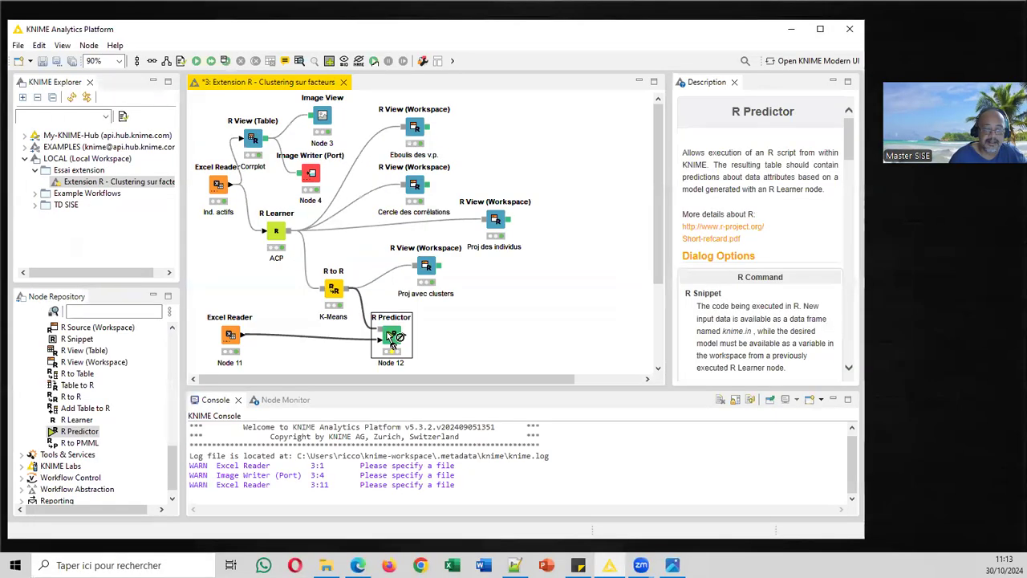
pyautogui.rightClick(391, 337)
pyautogui.click(437, 255)
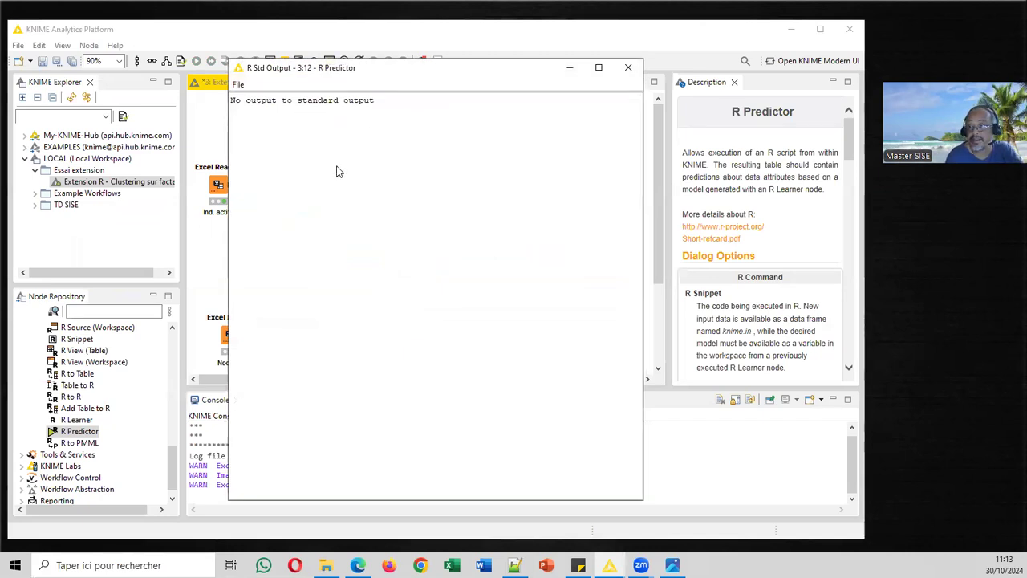
pyautogui.click(628, 67)
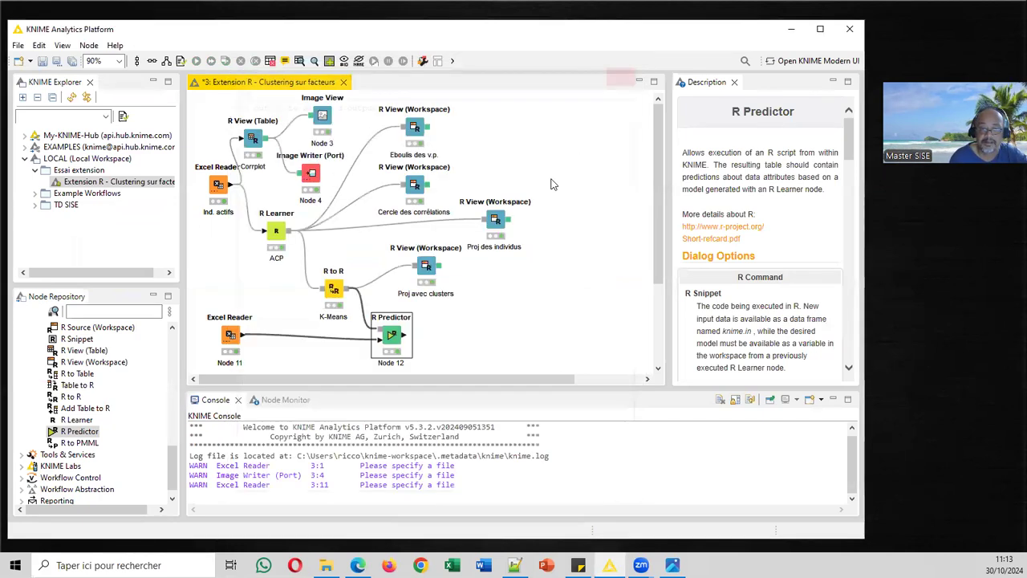
# Step: Reopen the R Predictor's configuration to check the knime.out assignment in the script, and leave without changes
pyautogui.rightClick(395, 336)
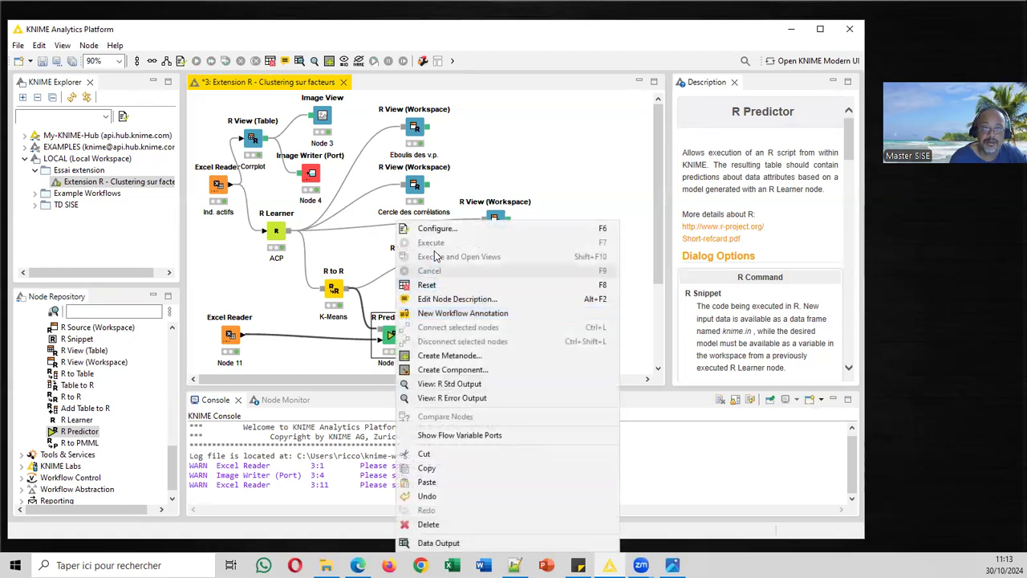
pyautogui.click(413, 227)
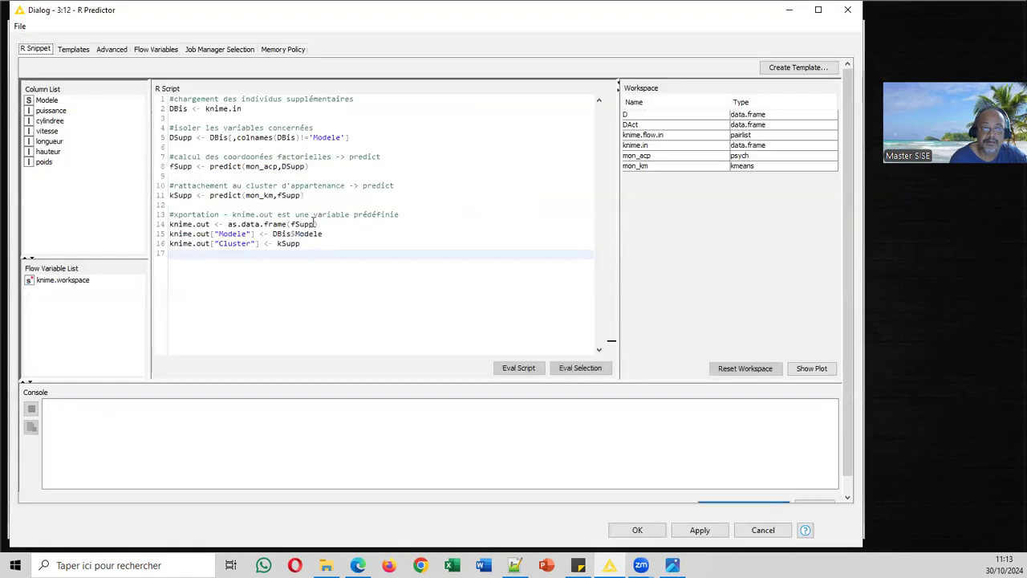
pyautogui.moveTo(210, 224); pyautogui.dragTo(158, 224)
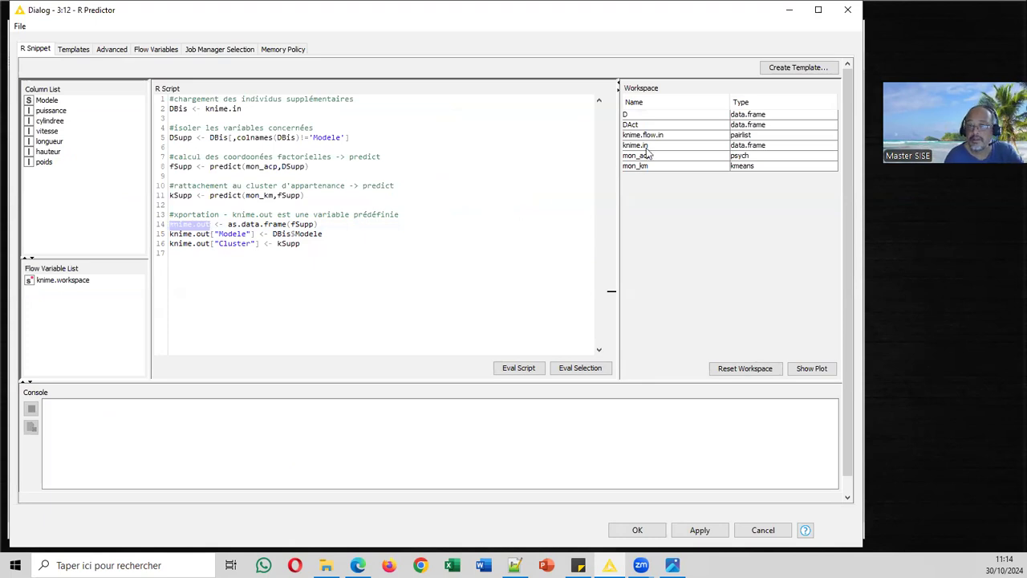
pyautogui.click(751, 535)
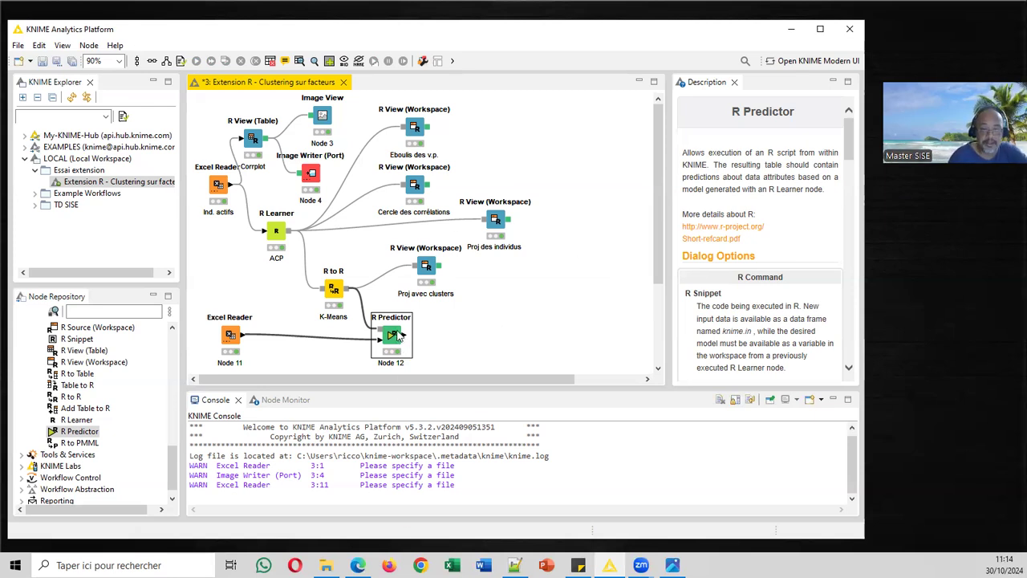
# Step: View the R Predictor's data output table and examine each supplementary car's factor coordinates and assigned cluster
pyautogui.rightClick(405, 340)
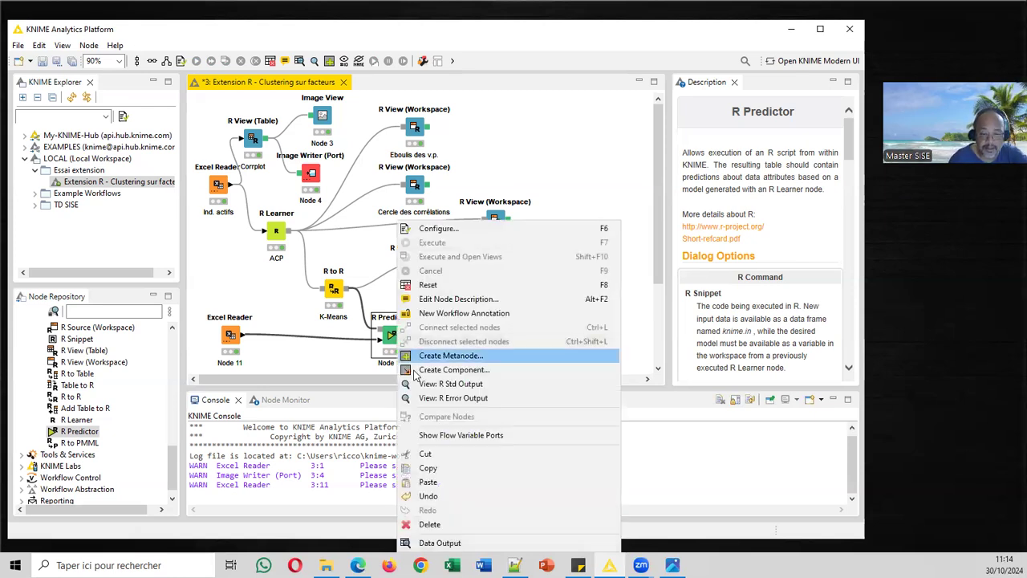
pyautogui.click(443, 544)
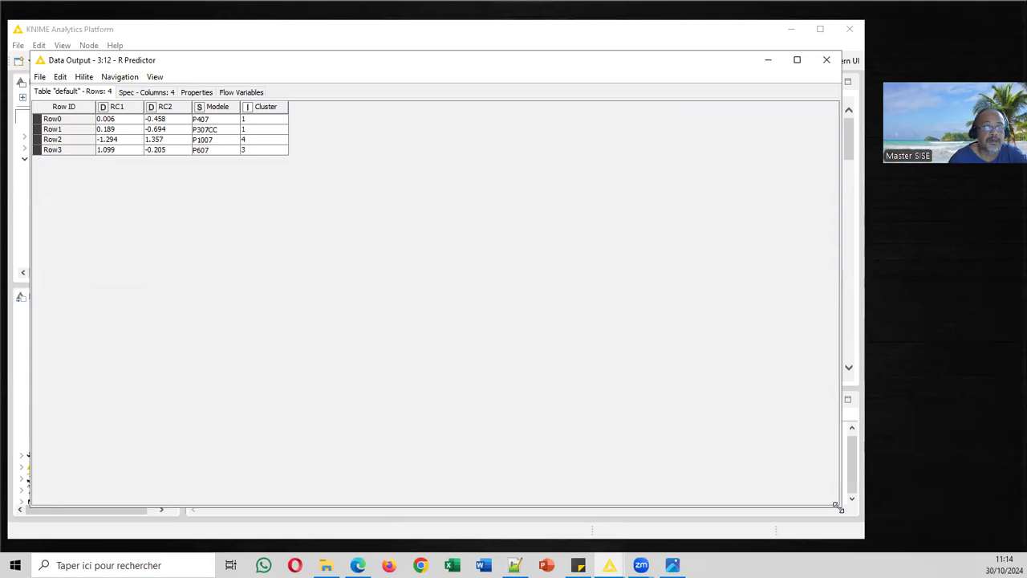
pyautogui.moveTo(837, 506); pyautogui.dragTo(469, 269)
pyautogui.moveTo(306, 61); pyautogui.dragTo(550, 215)
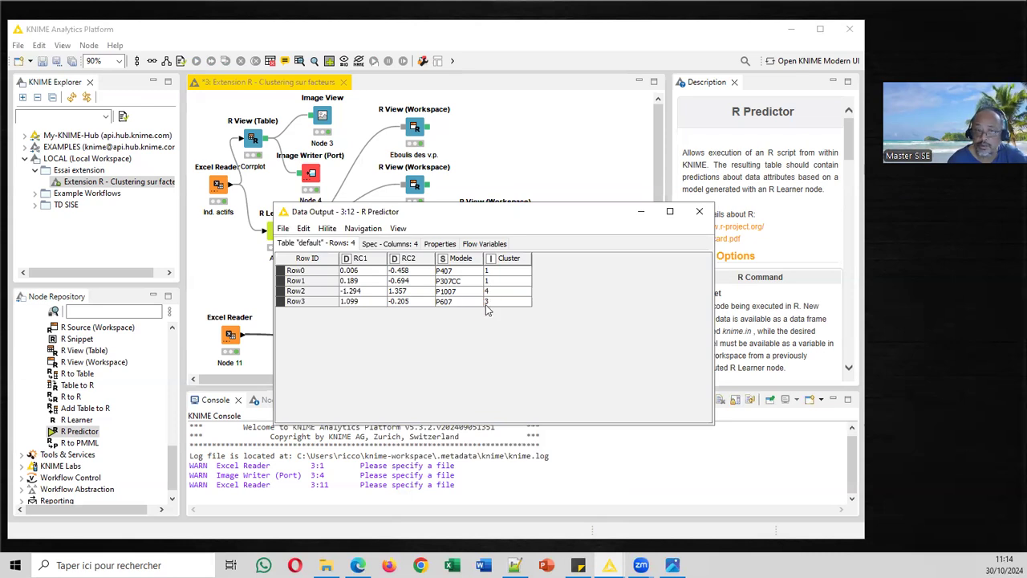
pyautogui.click(698, 213)
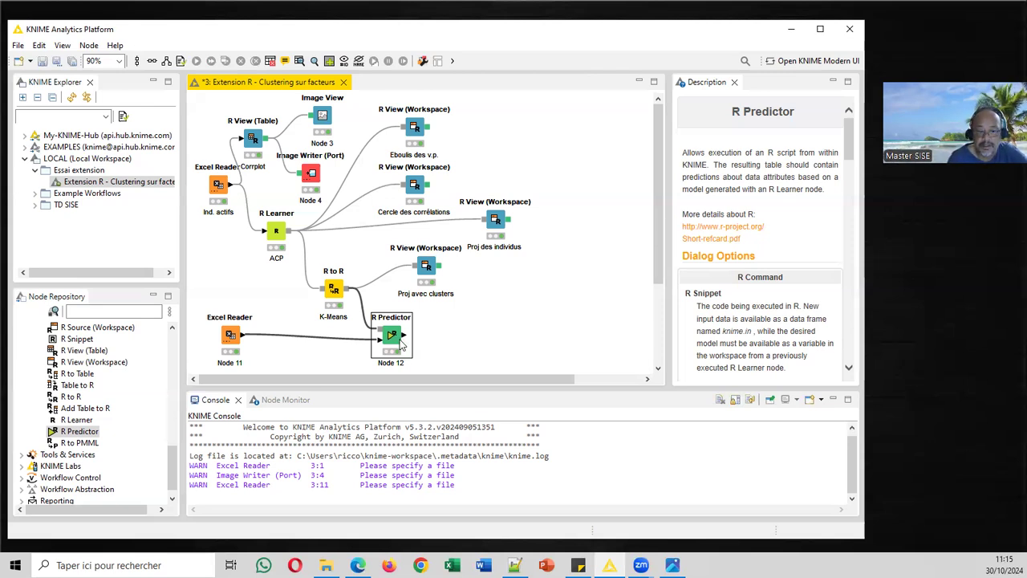
pyautogui.moveTo(400, 341)
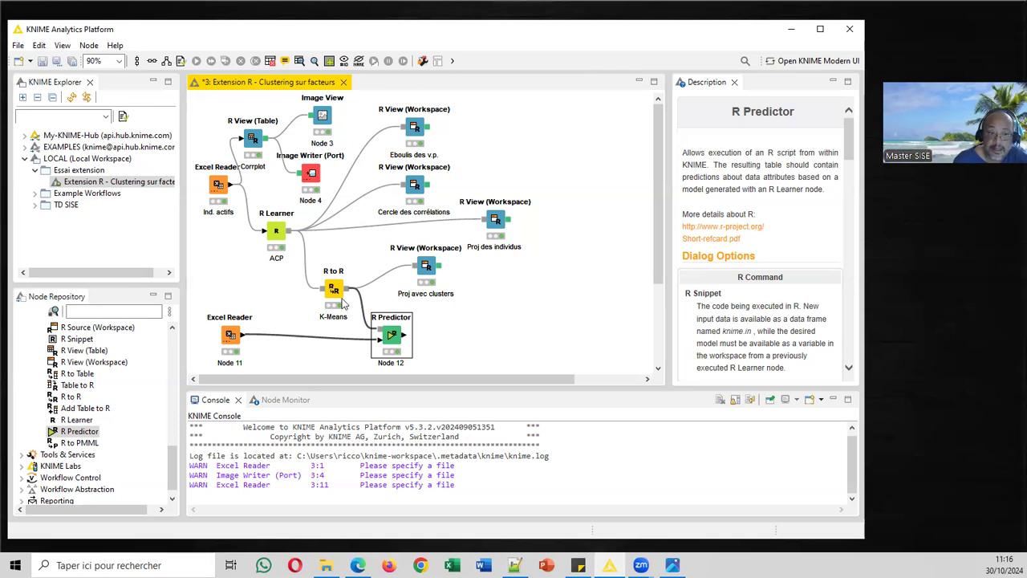
# Step: Add an Add Table to R node to the right of the R Predictor and shift the "Proj avec clusters" view node slightly upward
pyautogui.moveTo(347, 293)
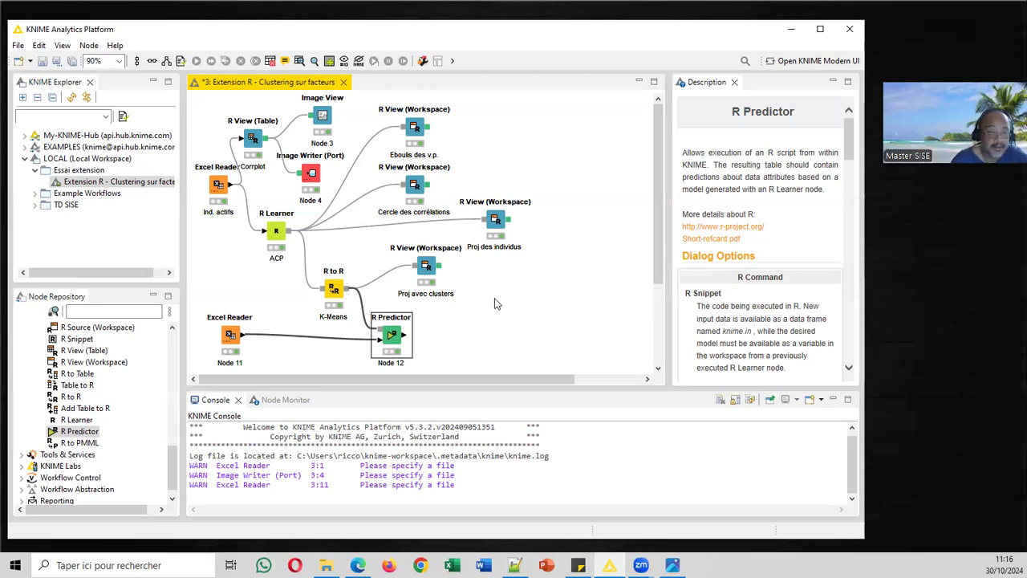
pyautogui.click(96, 410)
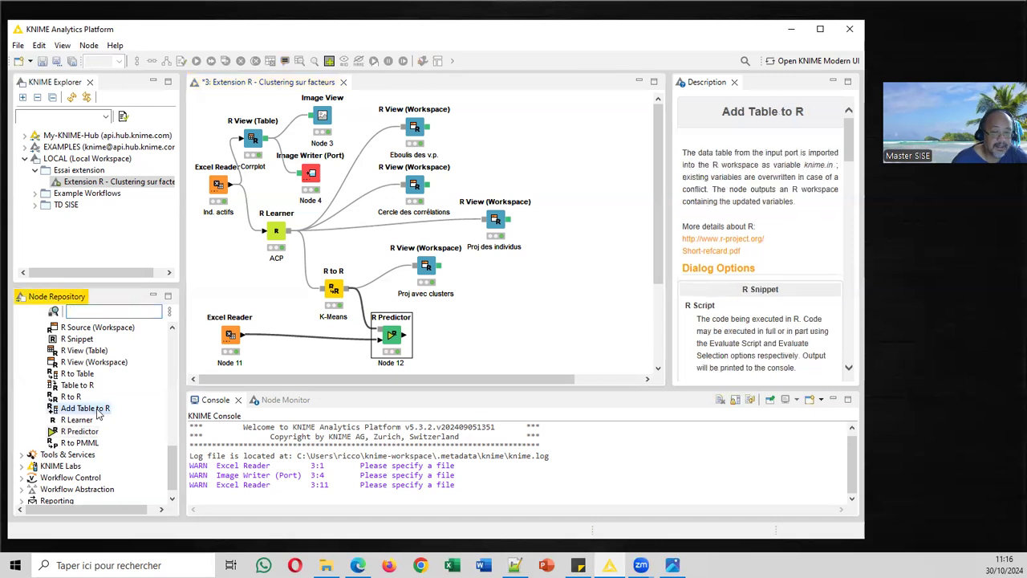
pyautogui.moveTo(86, 411); pyautogui.dragTo(482, 317)
pyautogui.moveTo(431, 266); pyautogui.dragTo(430, 254)
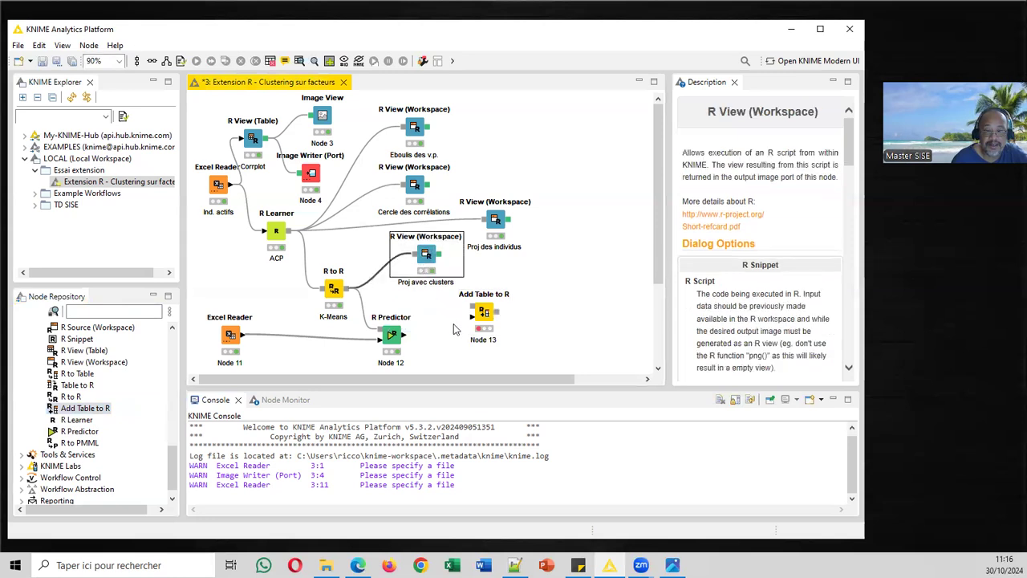
# Step: Label the R Predictor node "Proj ind supp."
pyautogui.doubleClick(394, 366)
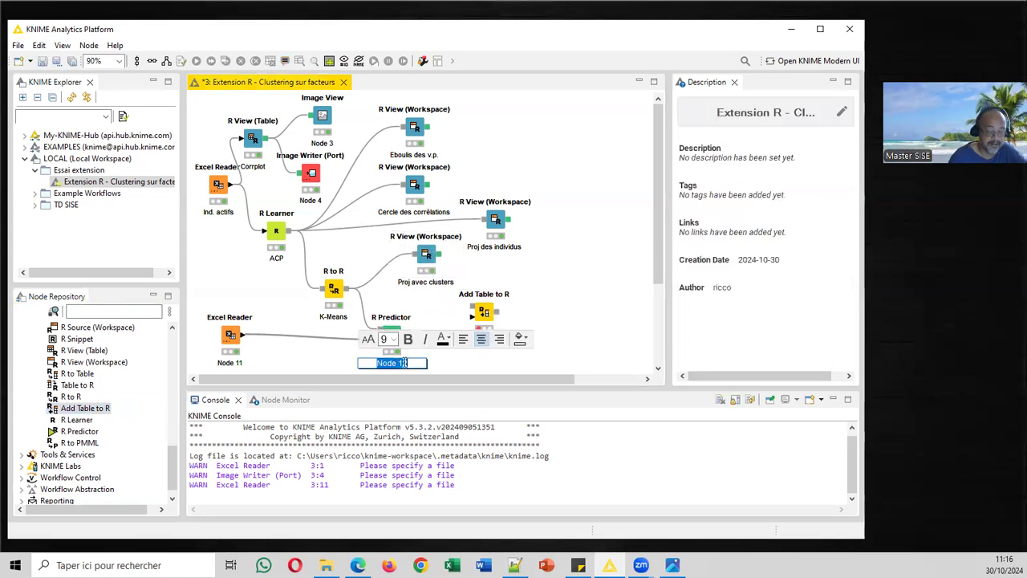
pyautogui.write('Proj ind supp')
pyautogui.press('BackSpace')
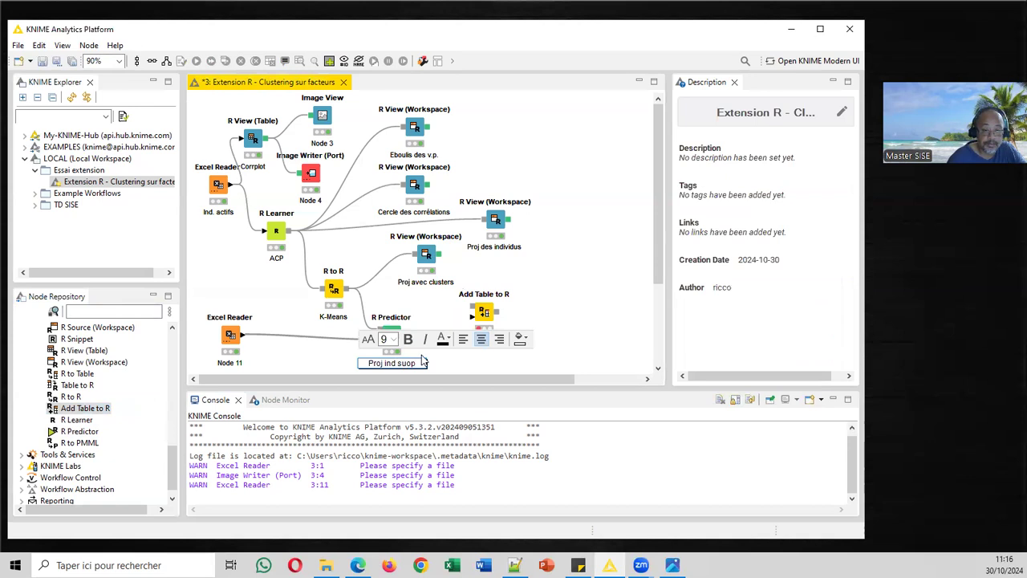
pyautogui.write('p.')
pyautogui.click(449, 367)
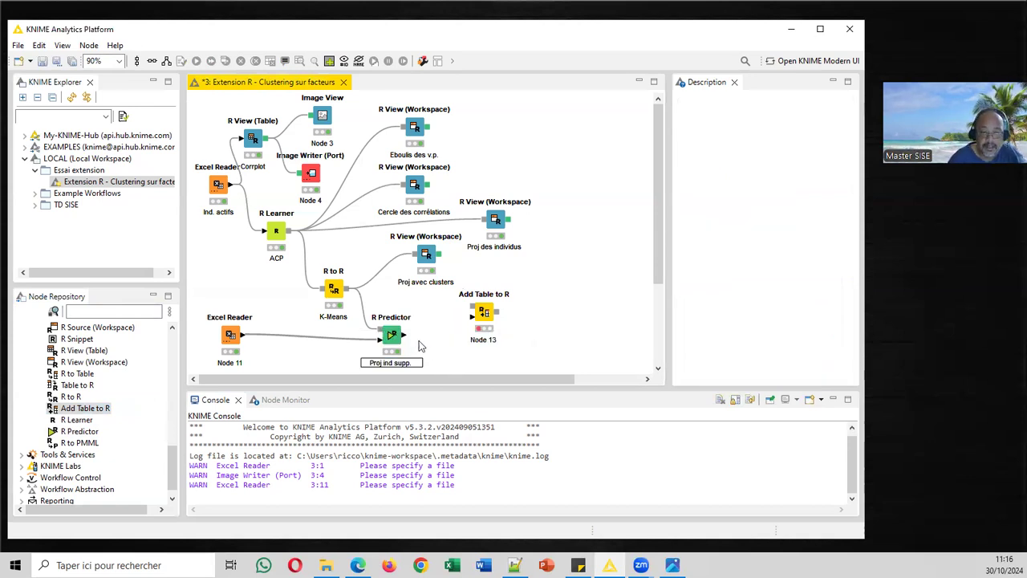
# Step: Connect the R Predictor's data output and the K-Means node's R workspace to the Add Table to R node
pyautogui.moveTo(406, 334); pyautogui.dragTo(474, 317)
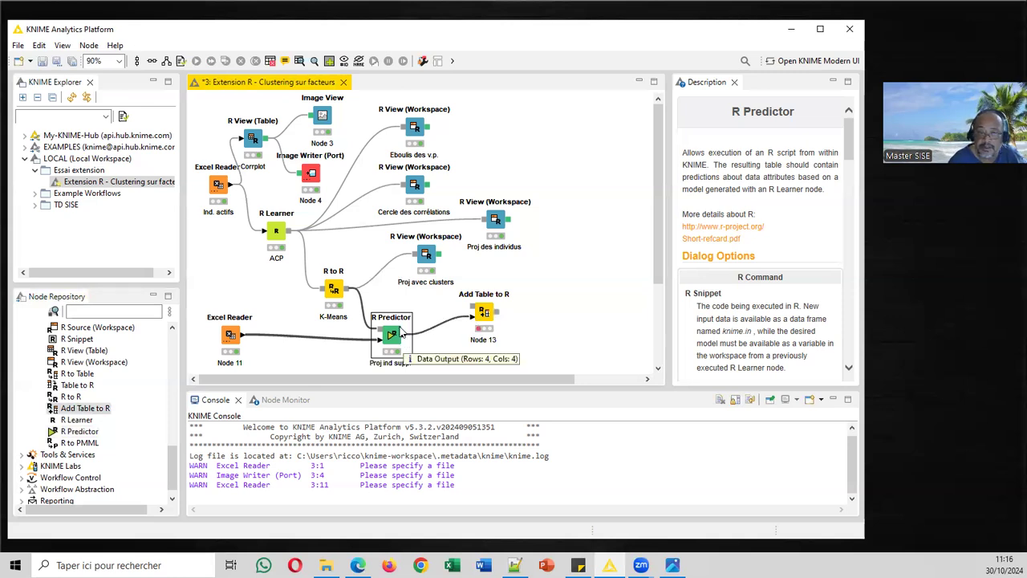
pyautogui.moveTo(346, 288); pyautogui.dragTo(483, 313)
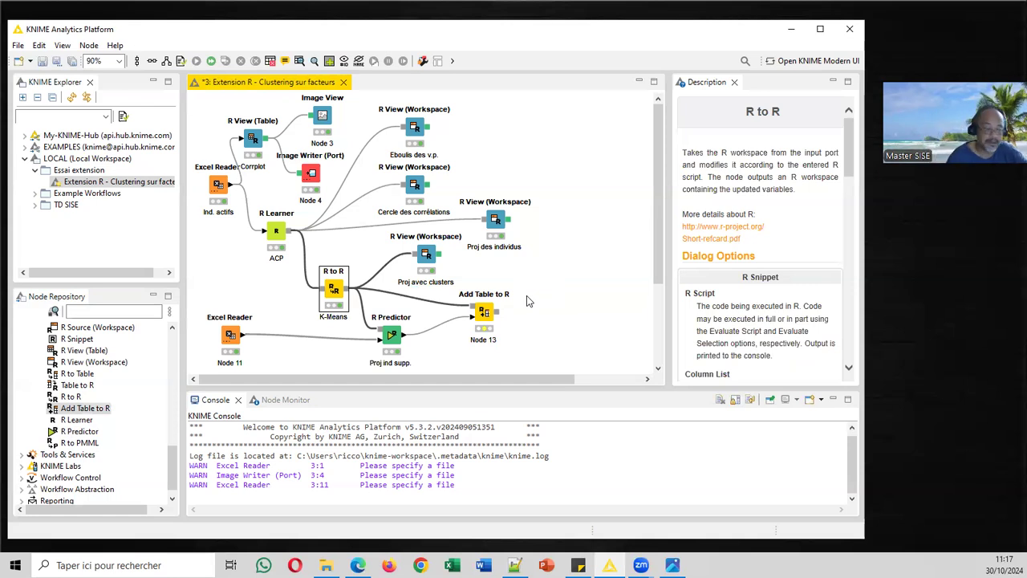
pyautogui.rightClick(485, 313)
pyautogui.click(468, 278)
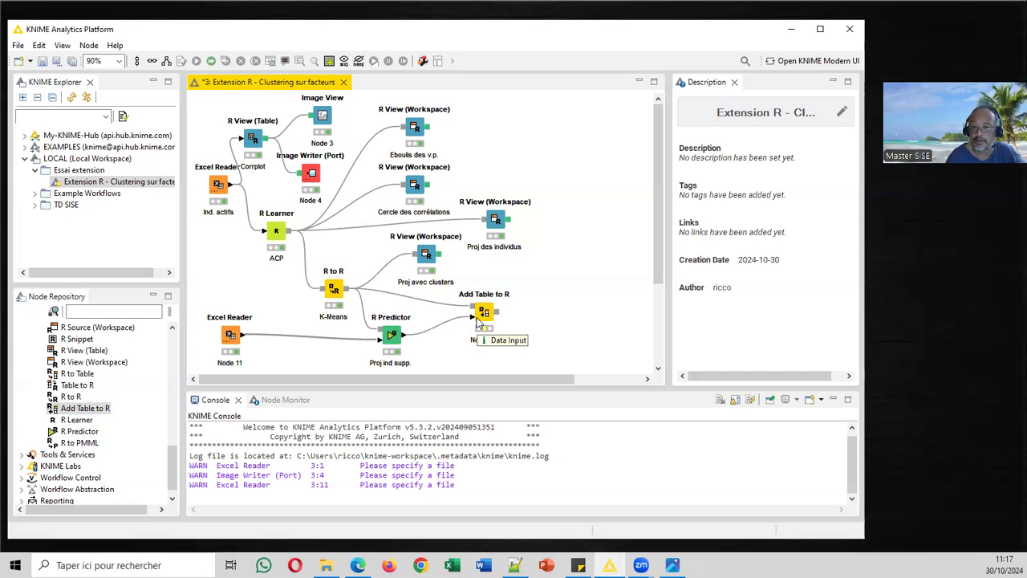
# Step: Open the Add Table to R configuration and check the knime.in data frame among the available workspace objects
pyautogui.rightClick(485, 315)
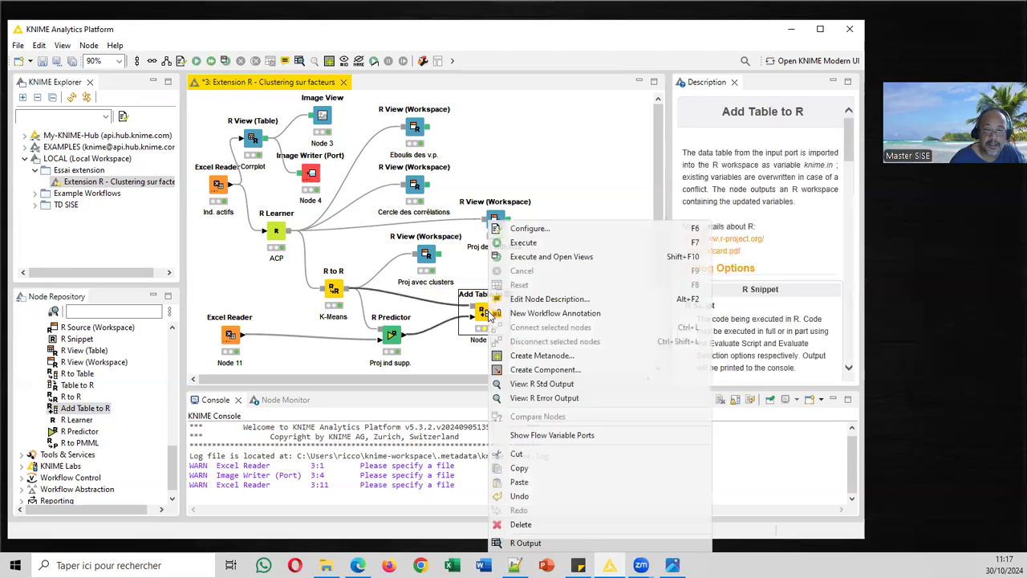
pyautogui.click(518, 233)
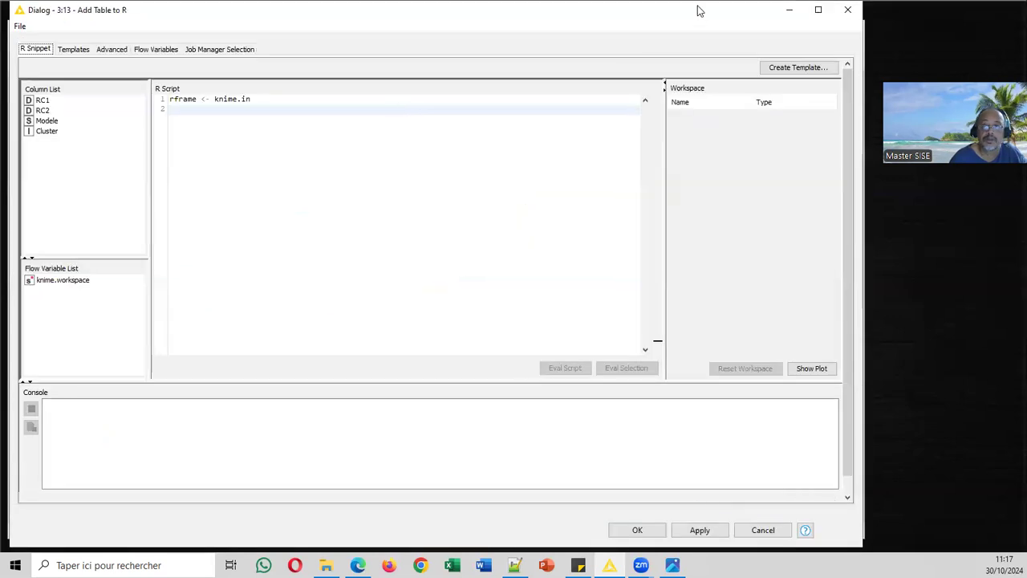
pyautogui.moveTo(694, 8); pyautogui.dragTo(711, 220)
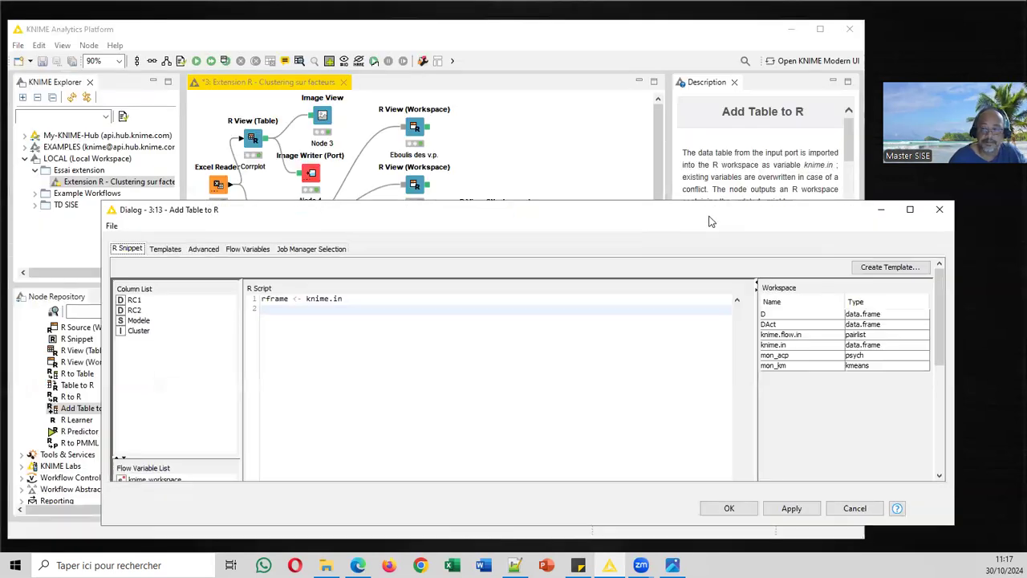
pyautogui.click(810, 351)
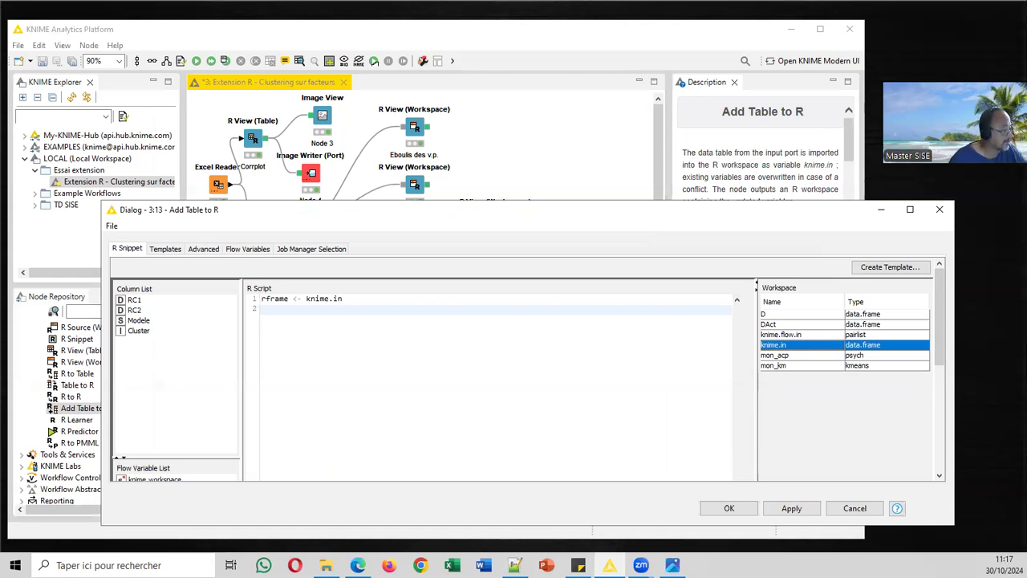
# Step: Replace the Add Table to R script with dfSupp <- knime.in and print(ls()), including their French comments, and accept it
pyautogui.hotkey('alt', 'Tab')
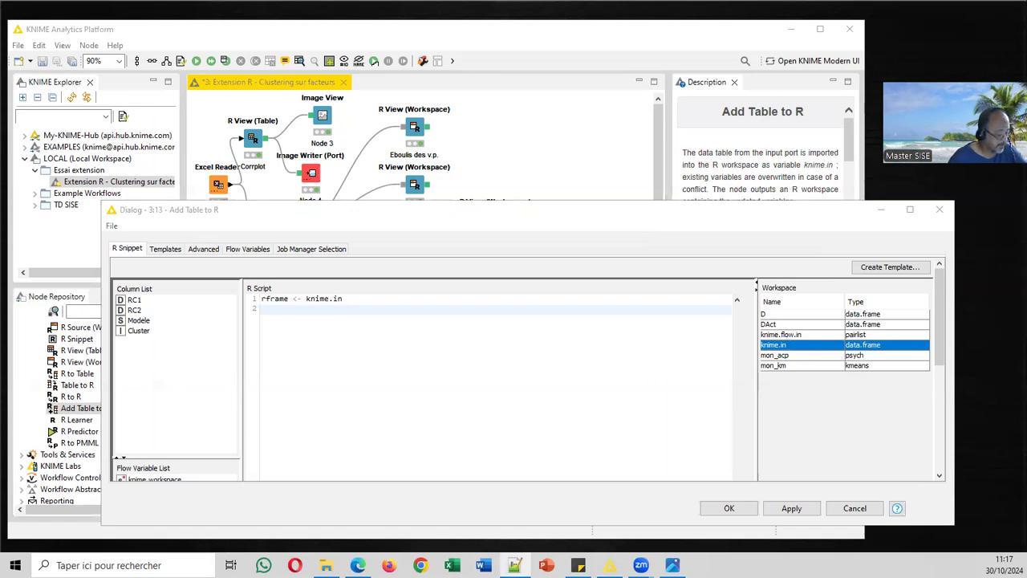
pyautogui.hotkey('alt', 'Tab')
pyautogui.hotkey('ctrl', 'a')
pyautogui.press('Delete')
pyautogui.write('#infos sur les individus supplémentaires #récupéré dans un data.frame dfSupp <- knime.in  #affichage des objets dispos (stdout) print(ls())')
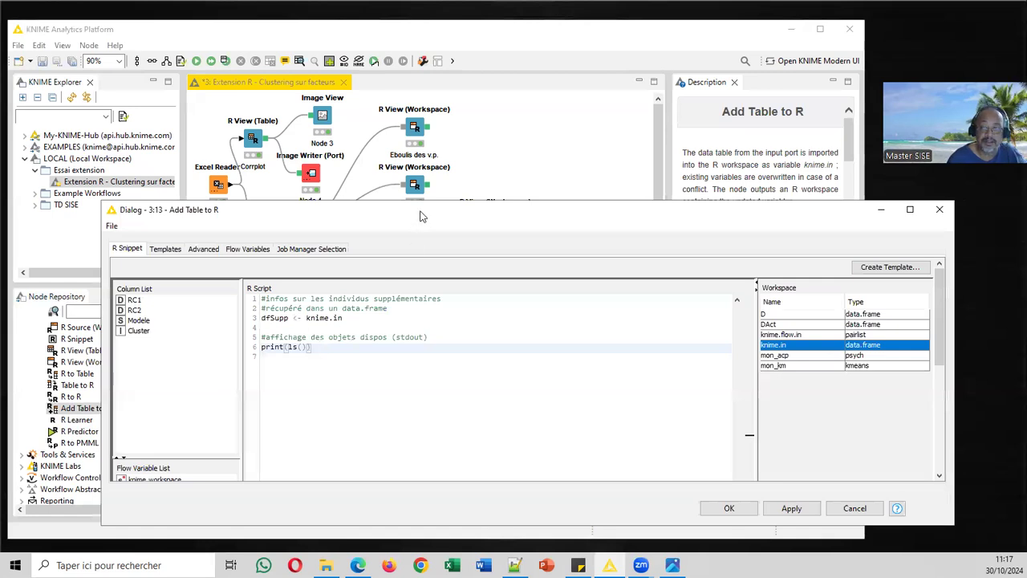
pyautogui.moveTo(423, 216); pyautogui.dragTo(395, 159)
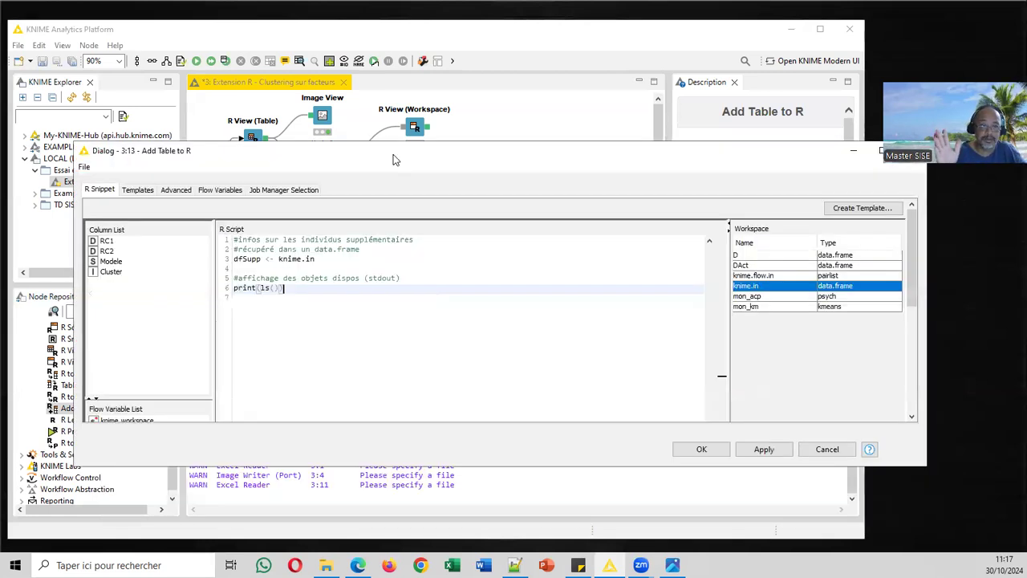
pyautogui.click(701, 448)
# Step: Execute the Add Table to R node with its standard output view, review the listed workspace objects, and close the view
pyautogui.rightClick(487, 314)
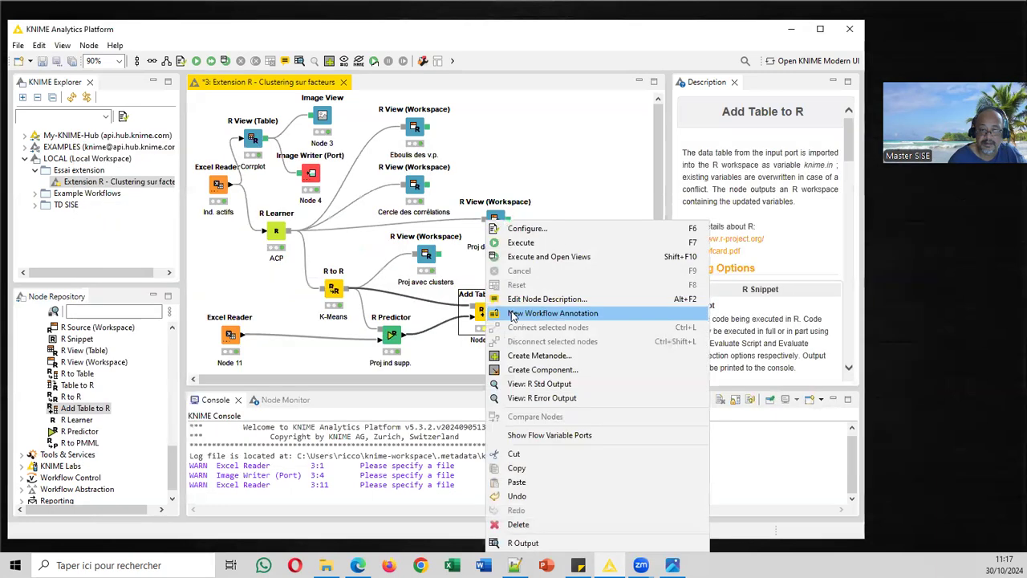
pyautogui.click(527, 260)
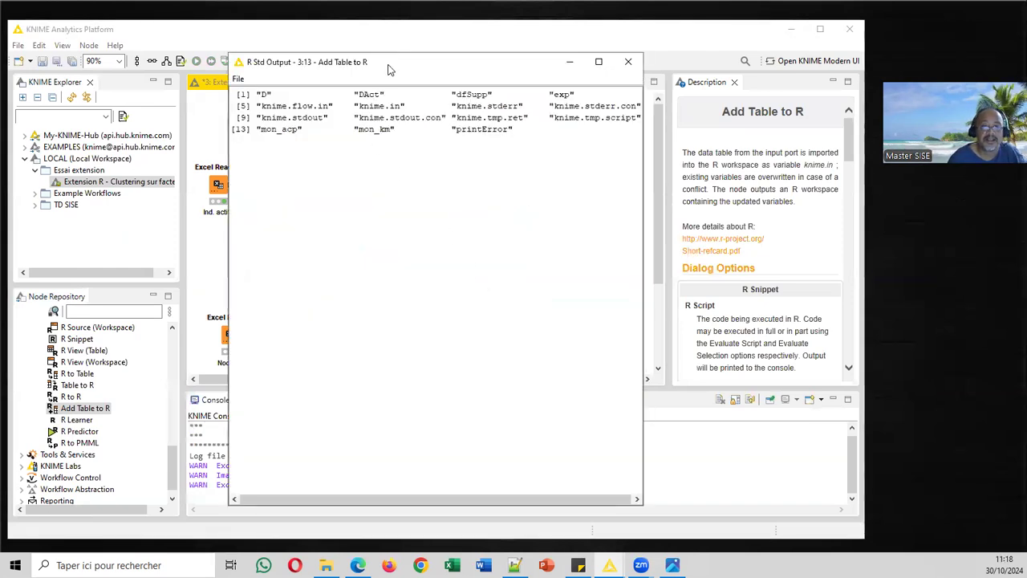
pyautogui.moveTo(529, 61); pyautogui.dragTo(525, 125)
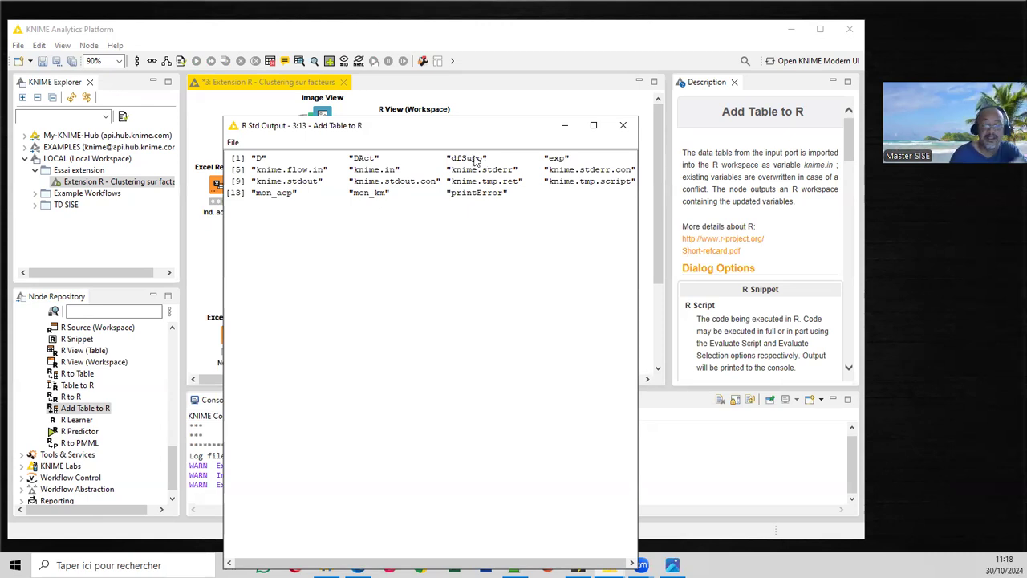
pyautogui.click(618, 128)
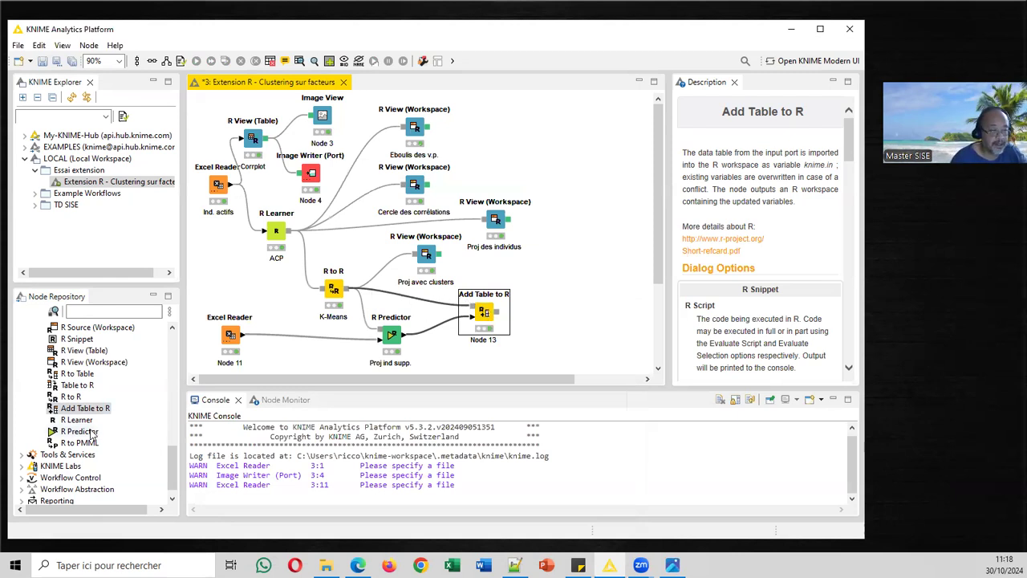
# Step: Add an R View (Workspace) node to the right of Add Table to R and feed it that node's R workspace
pyautogui.click(114, 365)
pyautogui.moveTo(115, 364); pyautogui.dragTo(562, 313)
pyautogui.moveTo(498, 315); pyautogui.dragTo(568, 316)
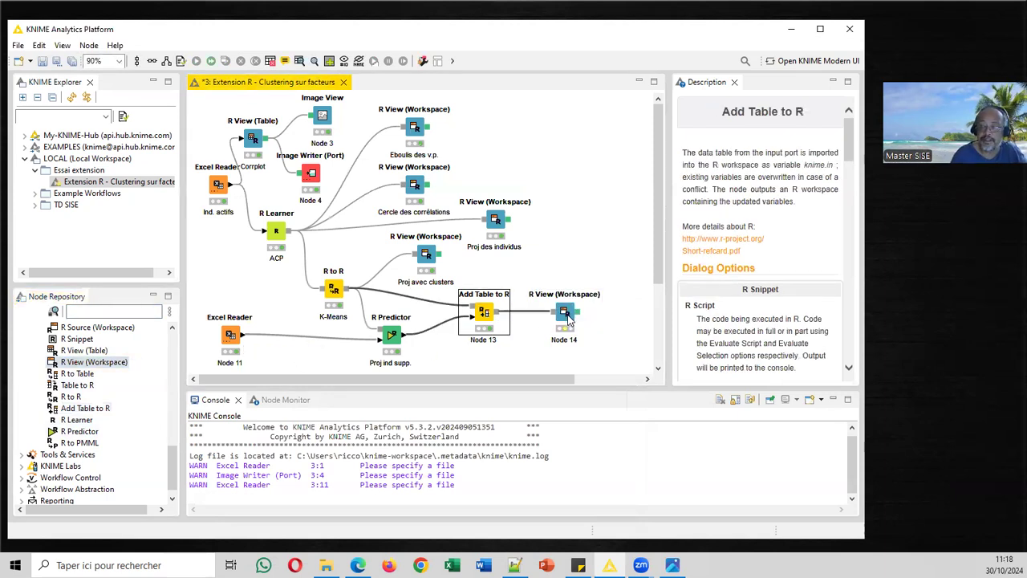
# Step: Replace the new R View's default script with the copied "Plan factoriel" code plotting active and illustrative individuals by cluster, and widen the script area
pyautogui.rightClick(566, 316)
pyautogui.click(594, 214)
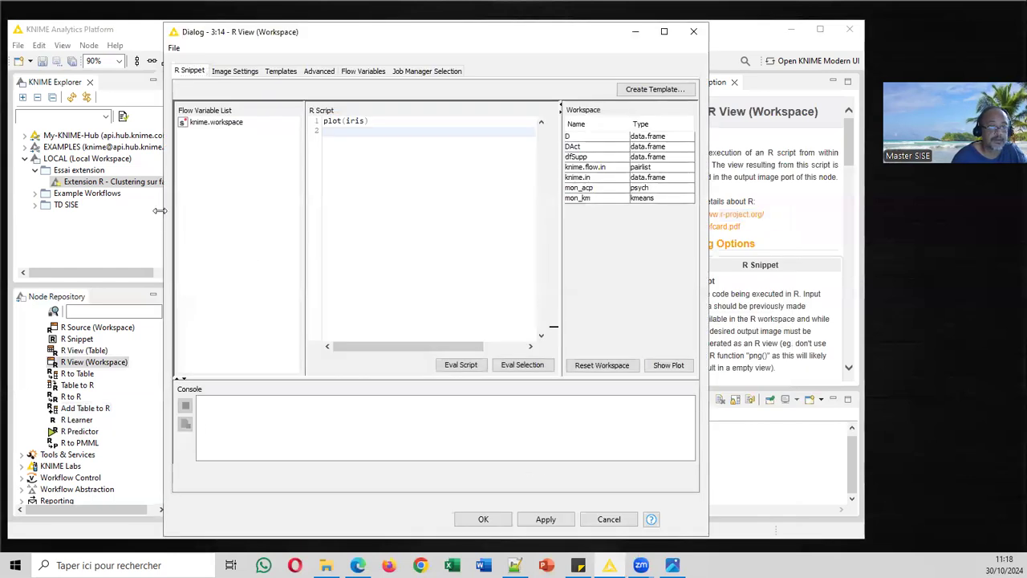
pyautogui.moveTo(159, 210); pyautogui.dragTo(68, 210)
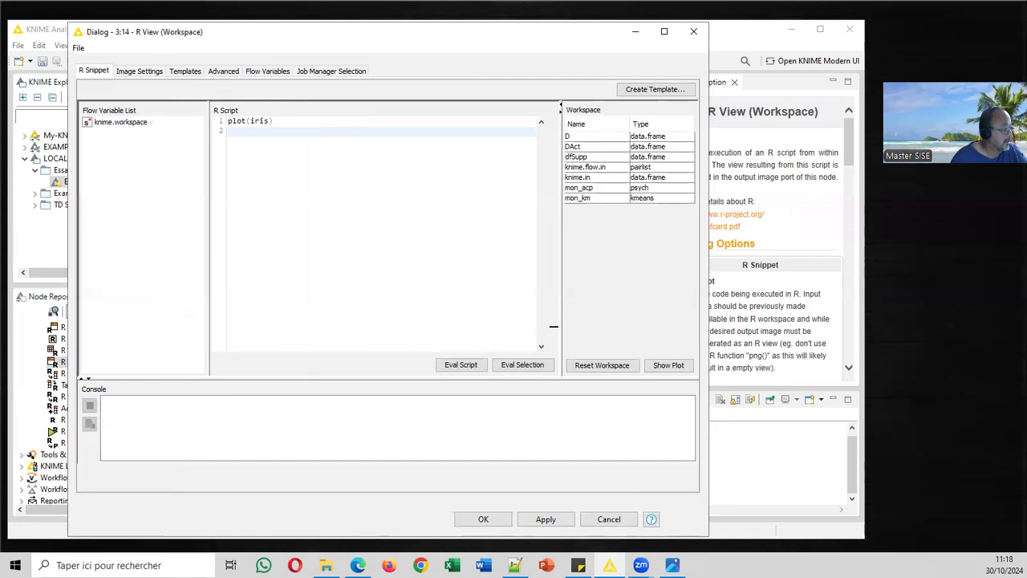
pyautogui.hotkey('alt', 'Tab')
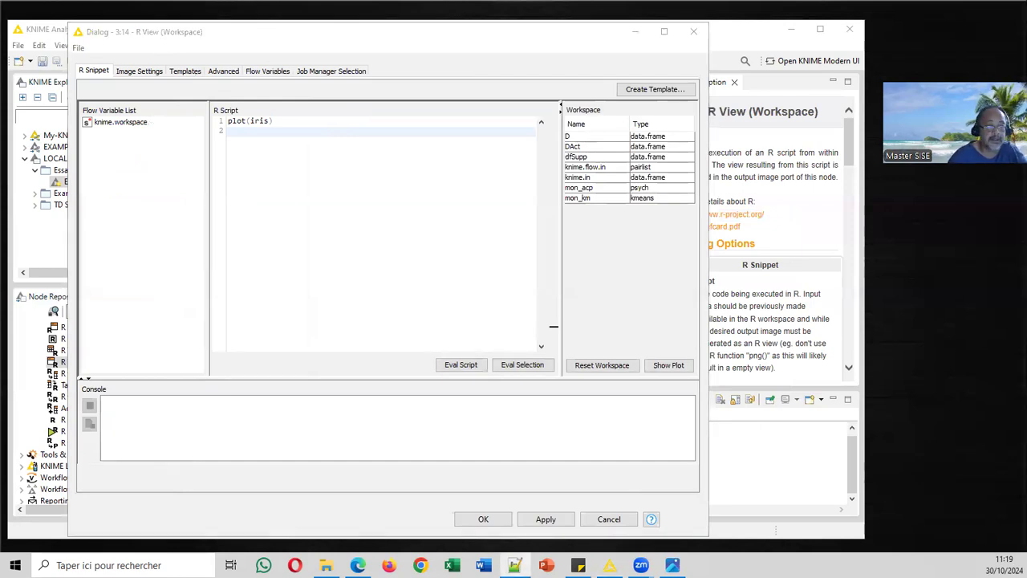
pyautogui.click(348, 241)
pyautogui.hotkey('ctrl', 'a')
pyautogui.press('Delete')
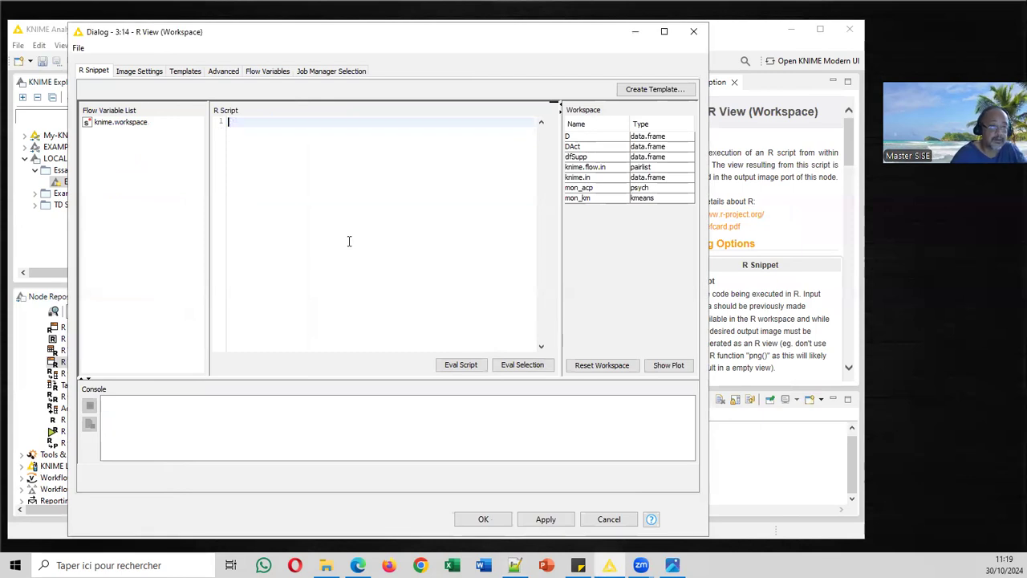
pyautogui.hotkey('ctrl', 'v')
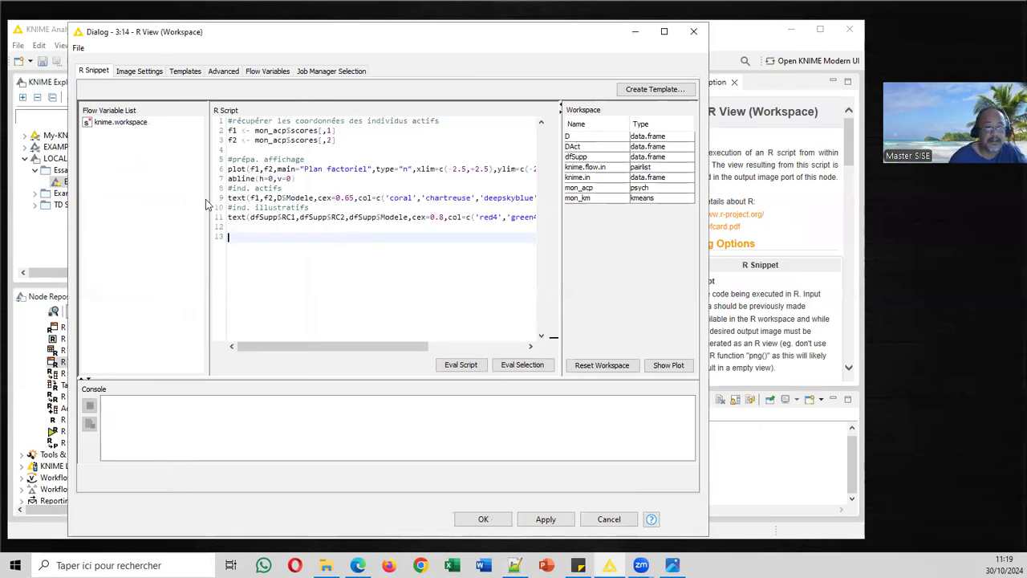
pyautogui.moveTo(206, 199); pyautogui.dragTo(138, 195)
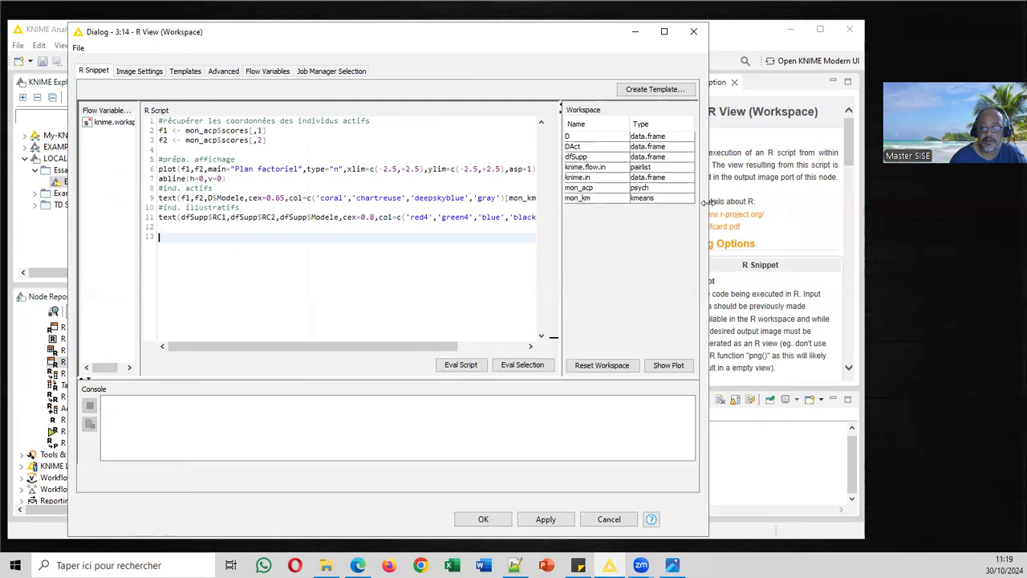
pyautogui.moveTo(709, 202); pyautogui.dragTo(837, 205)
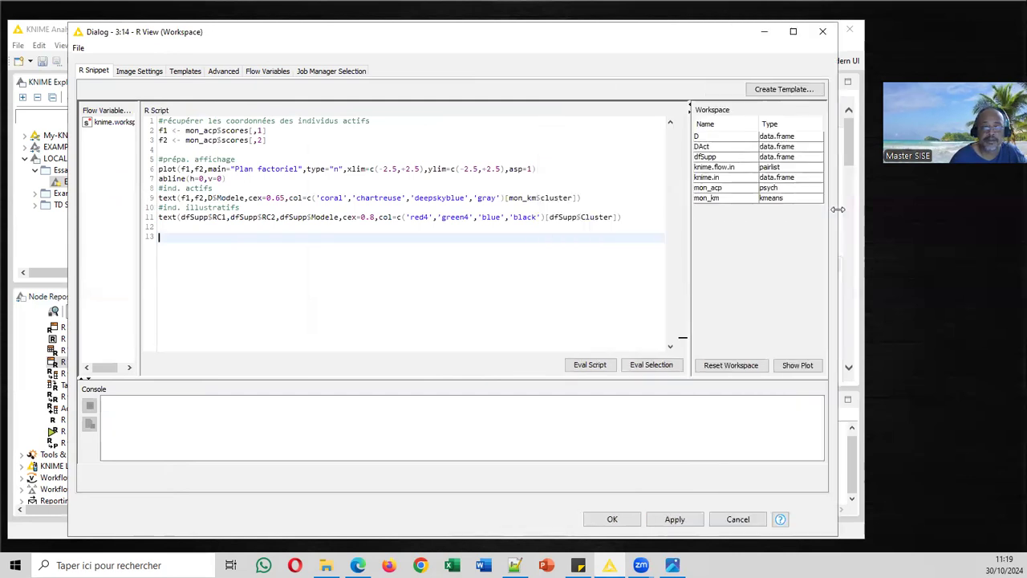
# Step: Separate the plotting script's sections with blank lines before the "#ind. actifs" and "#ind. illustratifs" comments while reviewing the code
pyautogui.click(271, 141)
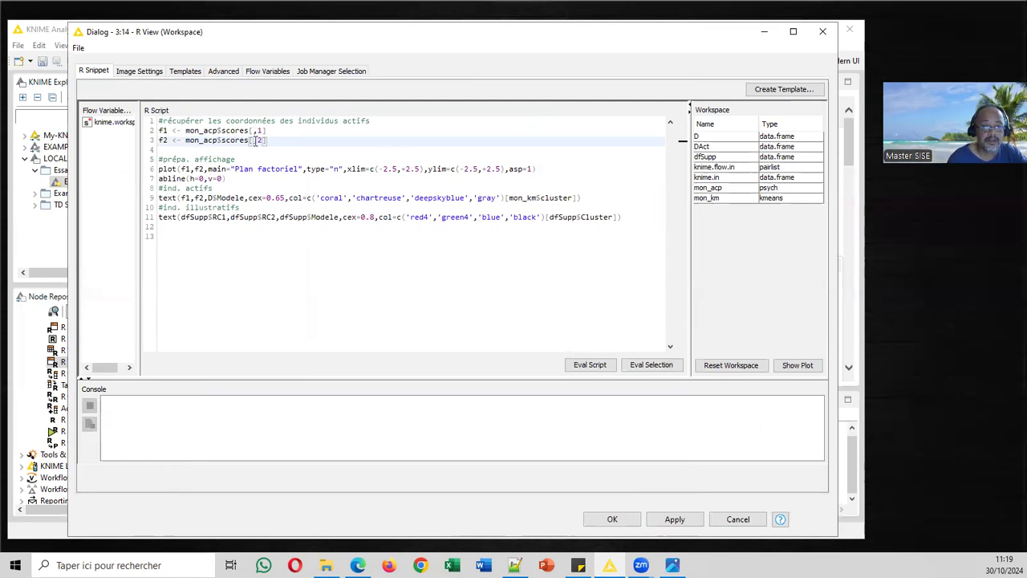
pyautogui.click(235, 178)
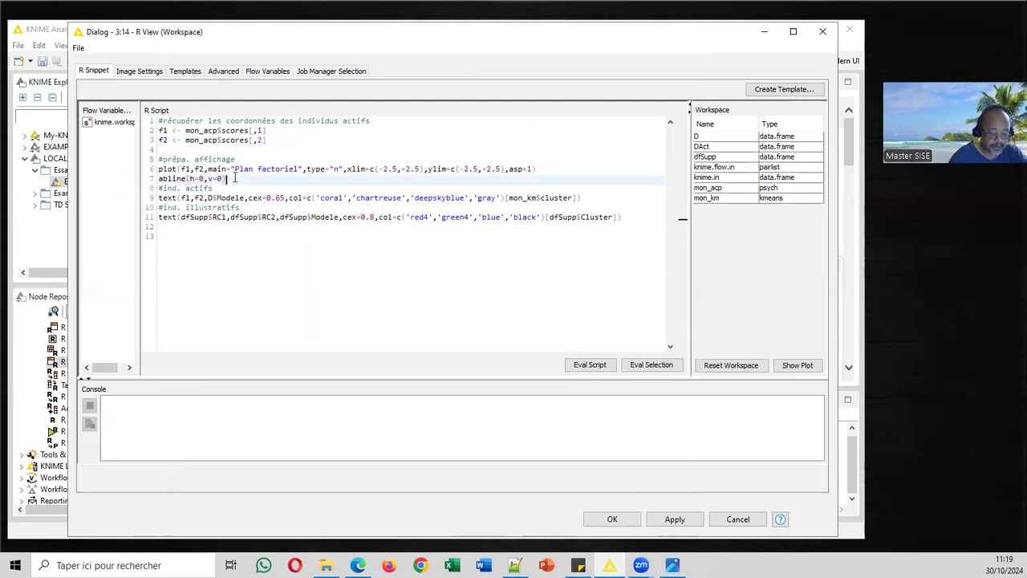
pyautogui.press('Return')
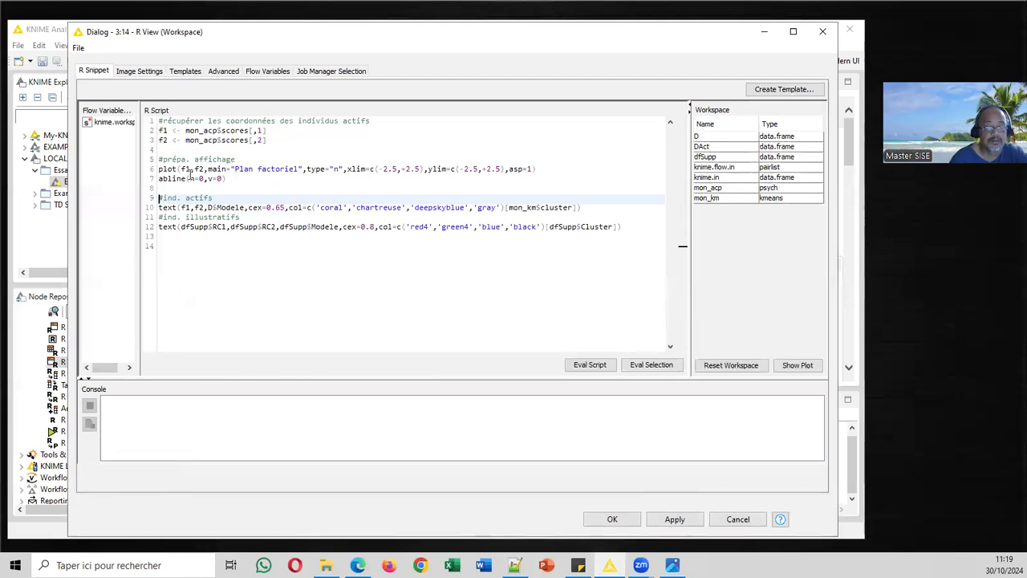
pyautogui.press('BackSpace')
pyautogui.press('Down')
pyautogui.press('Down')
pyautogui.press('Return')
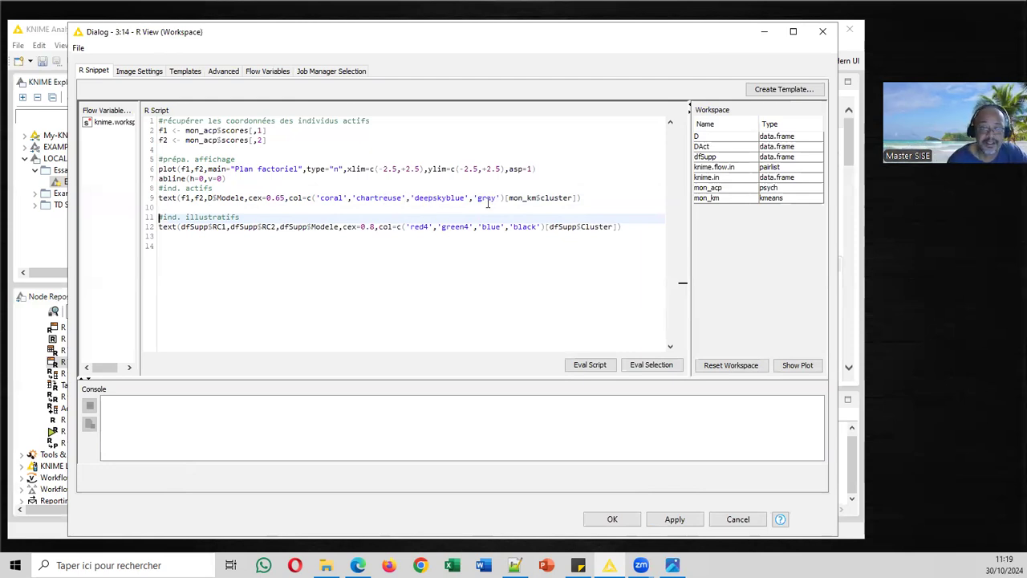
pyautogui.moveTo(583, 199); pyautogui.dragTo(147, 200)
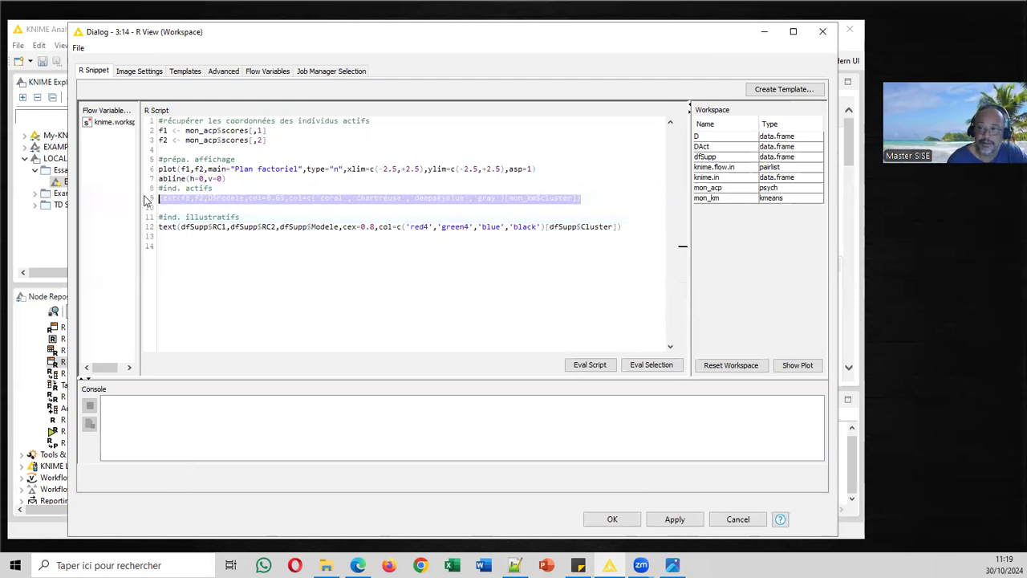
pyautogui.click(225, 187)
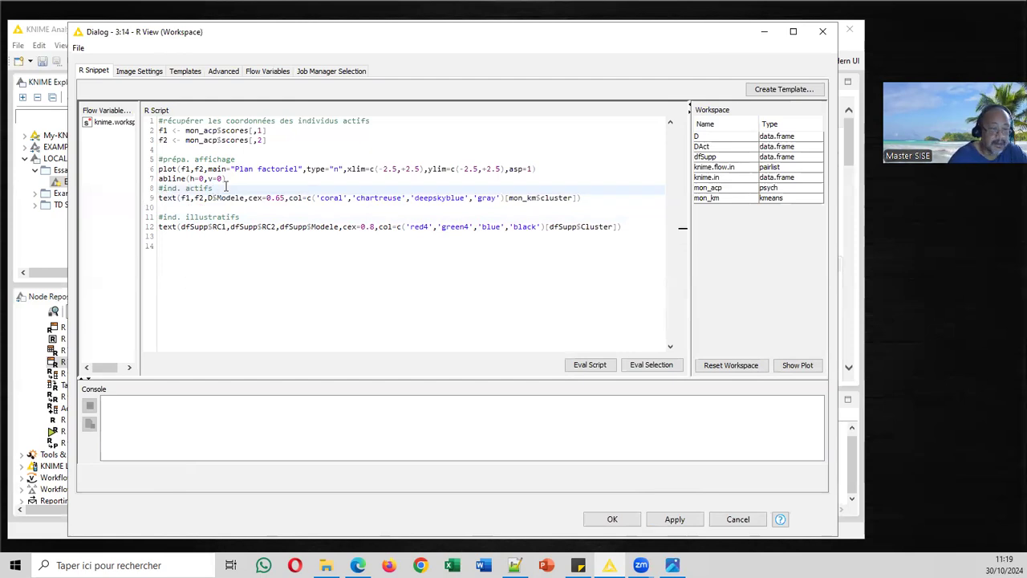
pyautogui.press('Return')
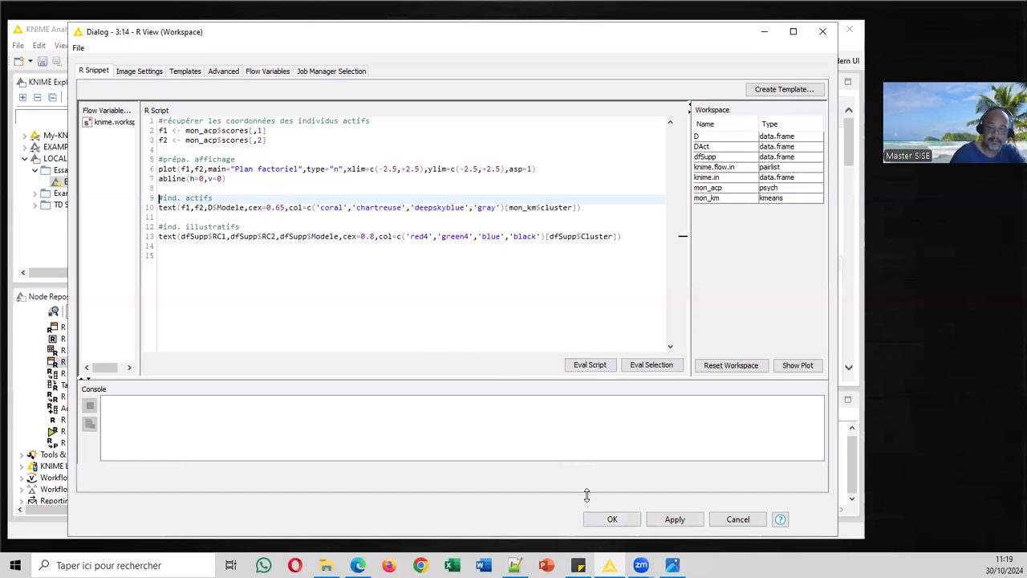
# Step: Accept the plotting script and label the new R View (Workspace) node "Proj avec ind supp"
pyautogui.click(608, 518)
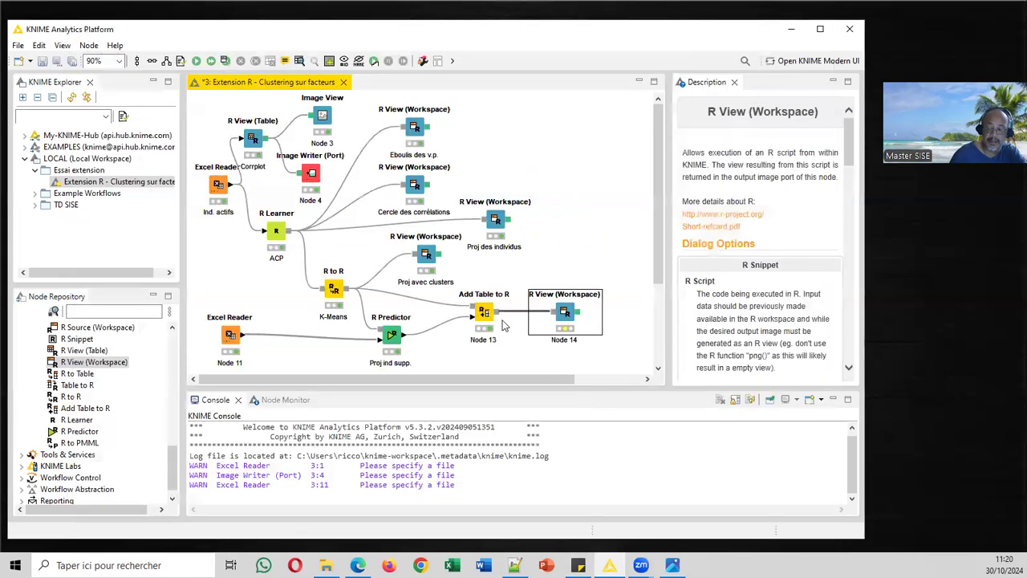
pyautogui.click(484, 313)
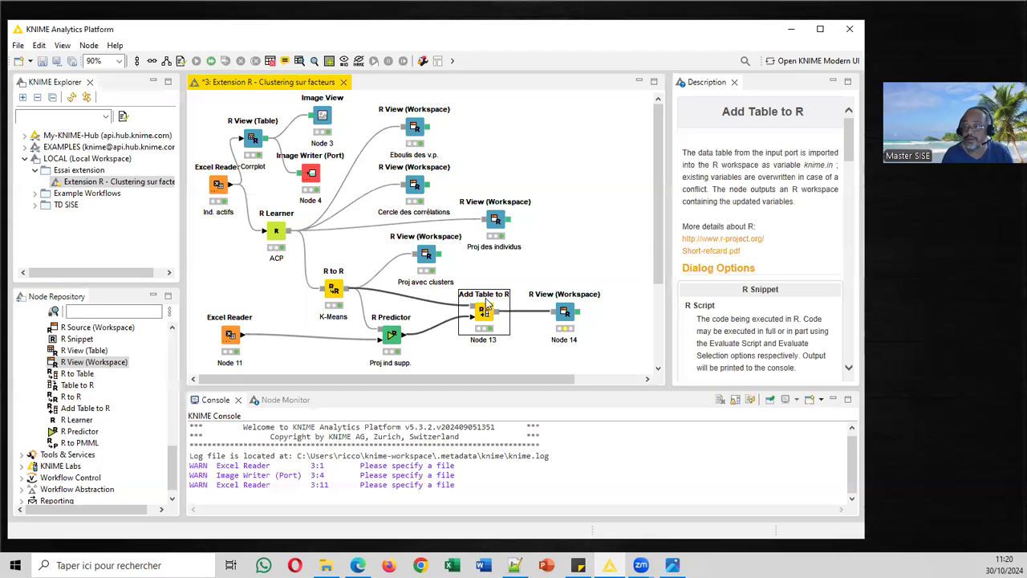
pyautogui.click(566, 315)
pyautogui.click(562, 340)
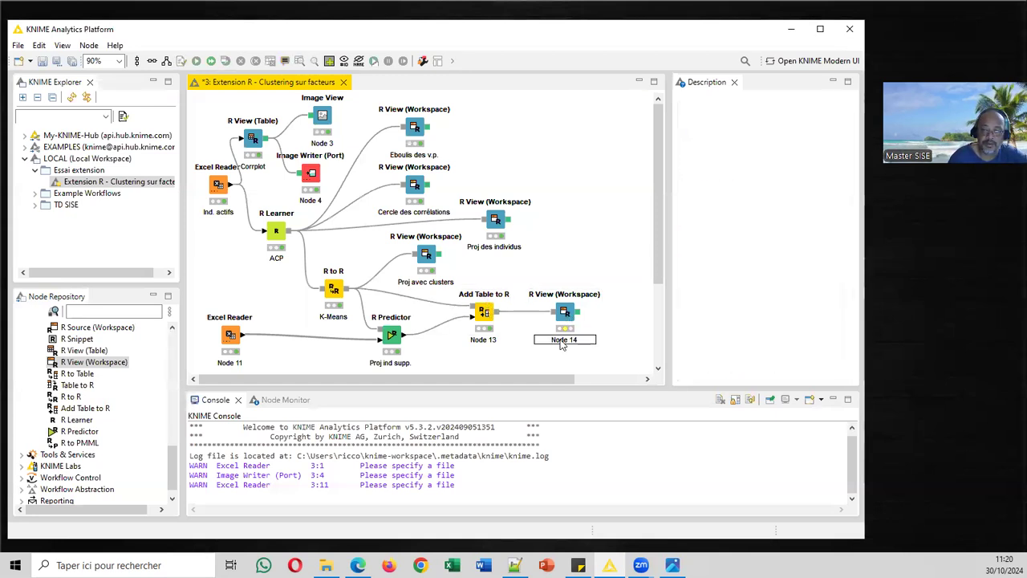
pyautogui.write('Proj av')
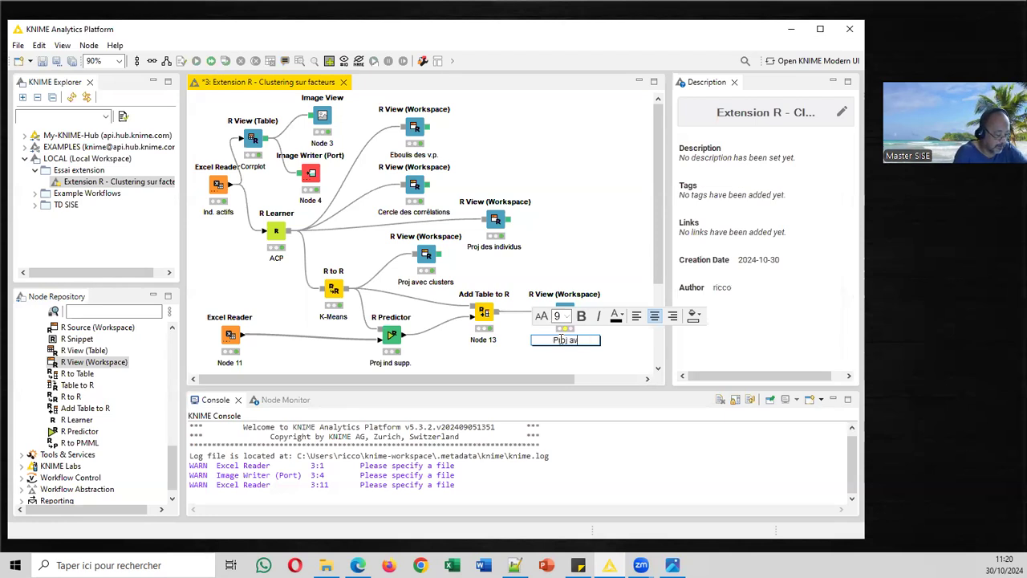
pyautogui.write('ec ind supp')
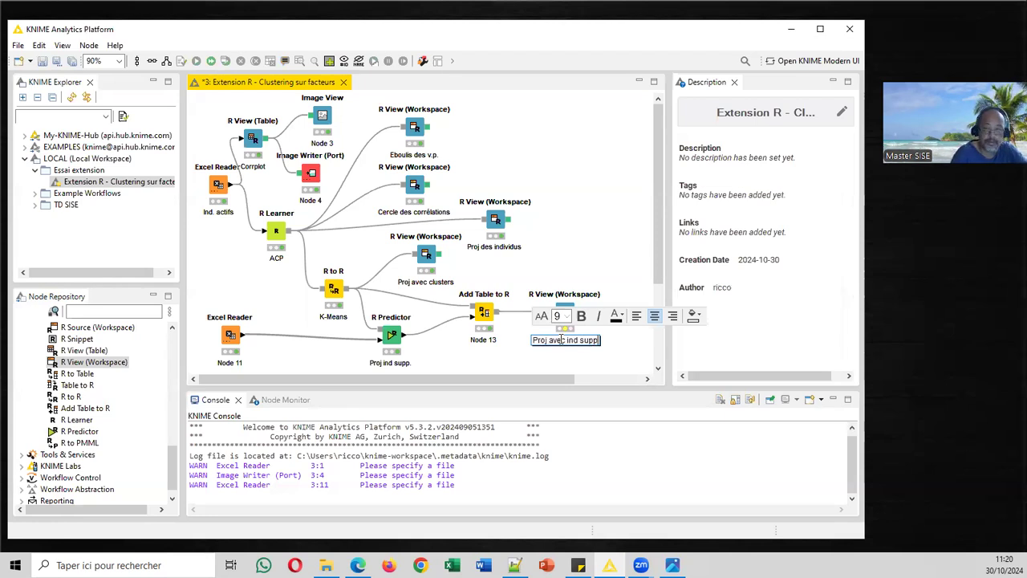
pyautogui.click(597, 255)
# Step: Execute the "Proj avec ind supp" node with its view, examine the "Plan factoriel" plot, close it and save the workflow
pyautogui.rightClick(571, 313)
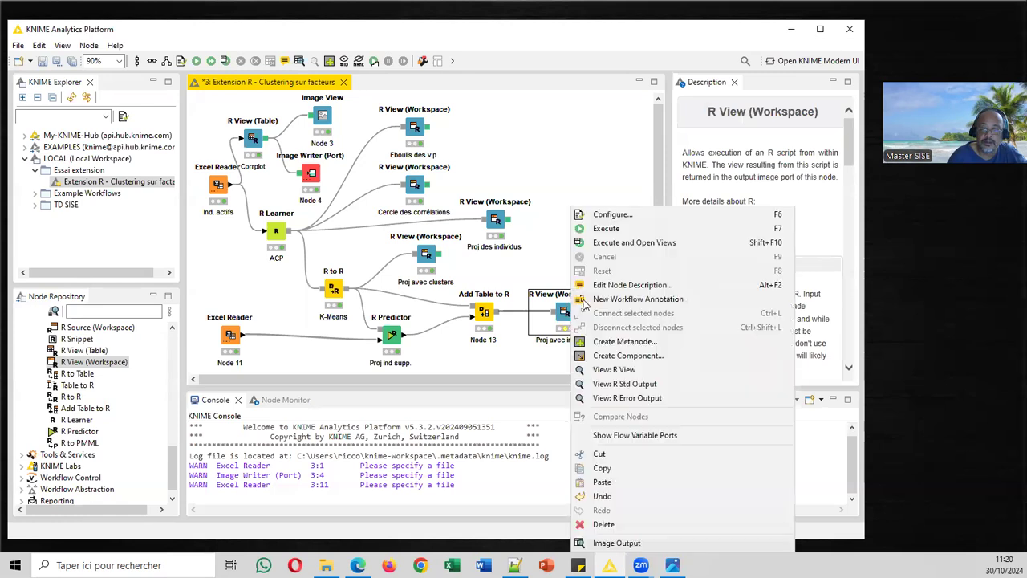
pyautogui.click(604, 244)
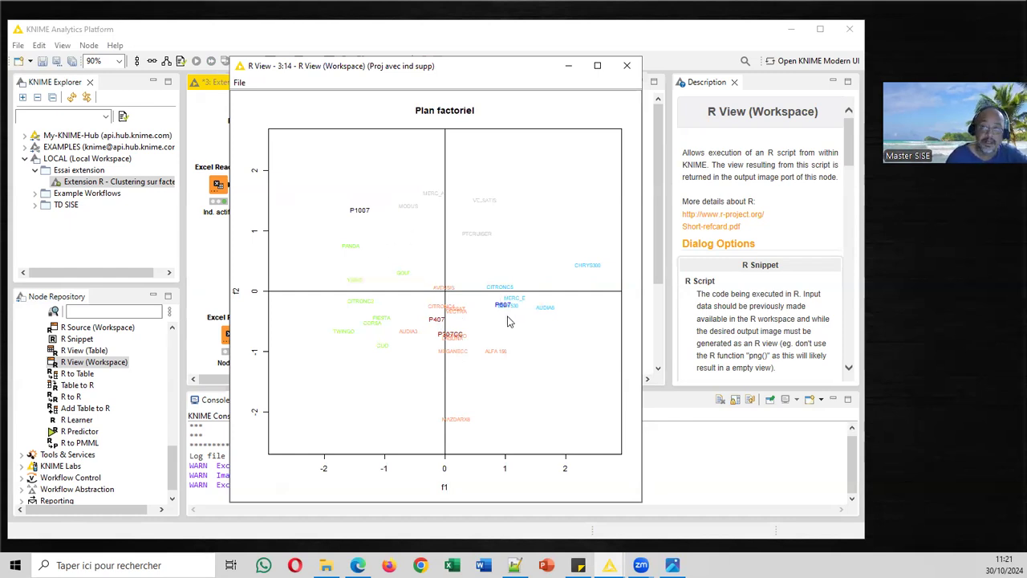
pyautogui.click(628, 67)
pyautogui.click(572, 208)
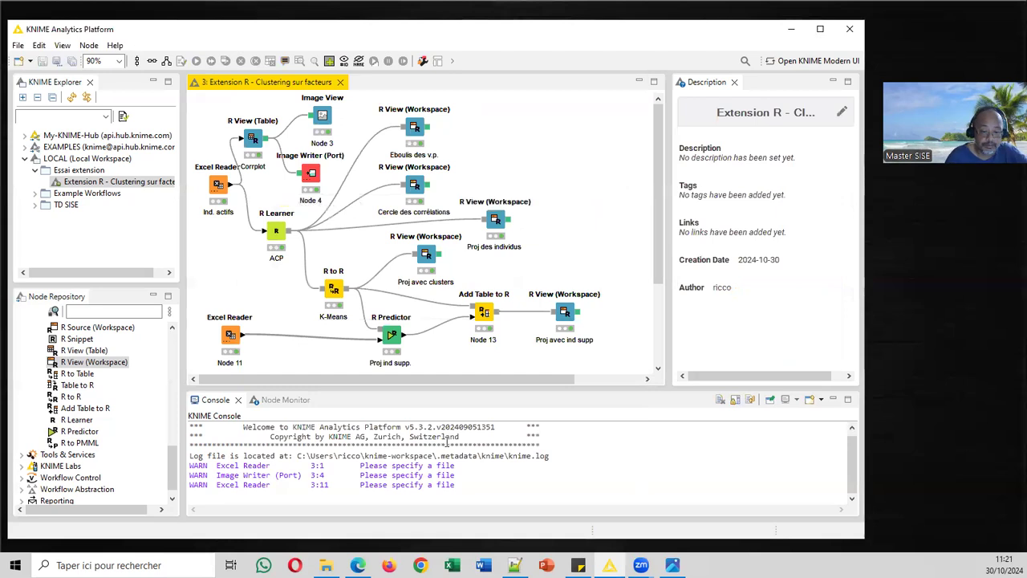
# Step: Switch to the Edge browser, review the KNIME R integration installation guide and the "Extension Python pour Knime" video page, and return to KNIME
pyautogui.click(358, 565)
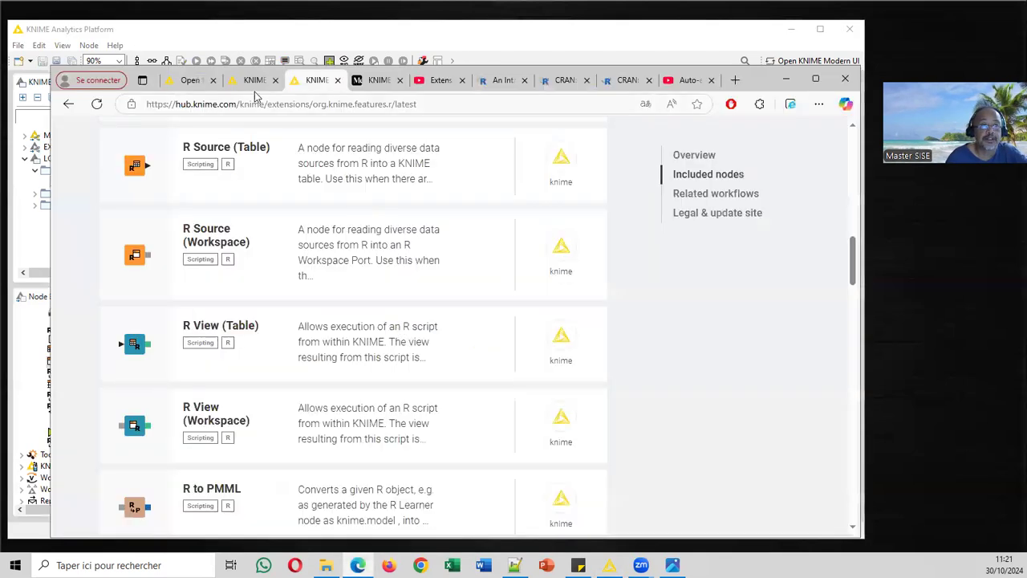
pyautogui.click(255, 84)
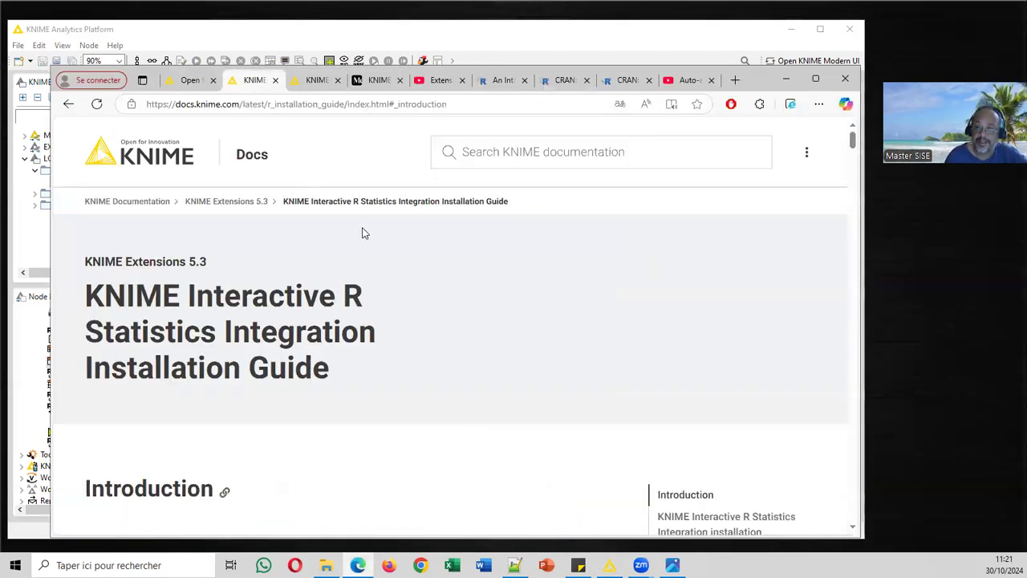
pyautogui.click(437, 80)
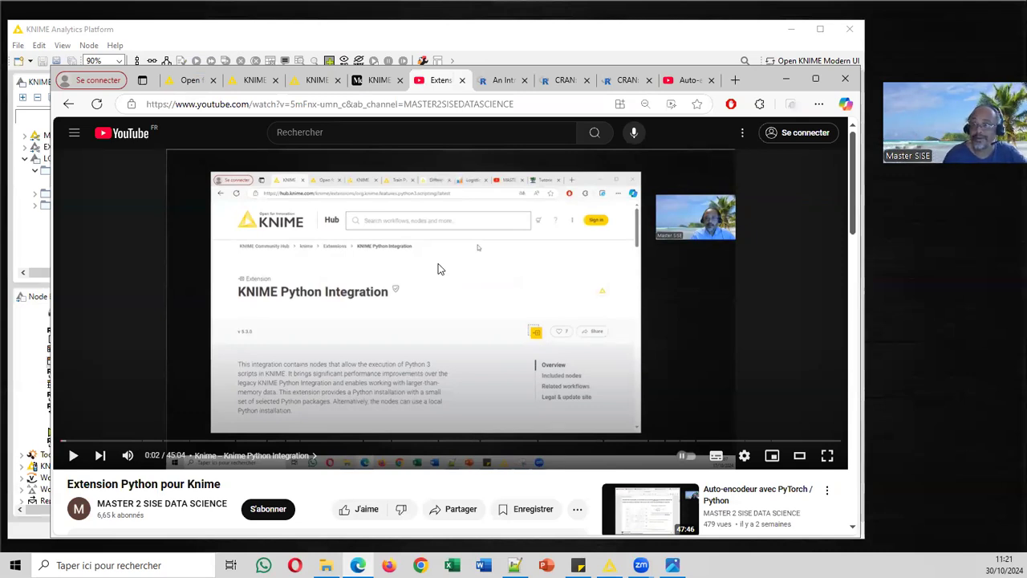
pyautogui.click(257, 85)
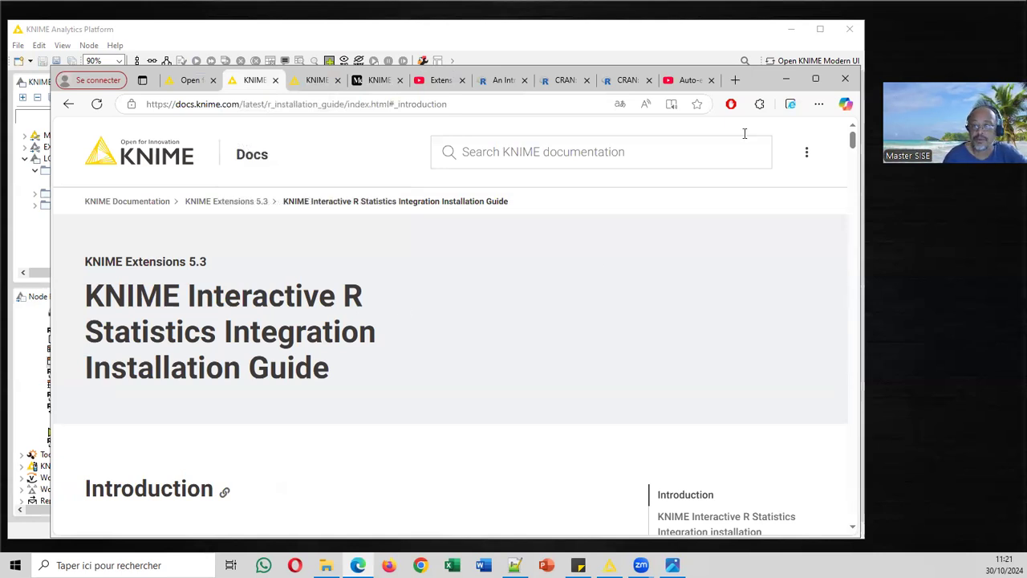
pyautogui.click(786, 79)
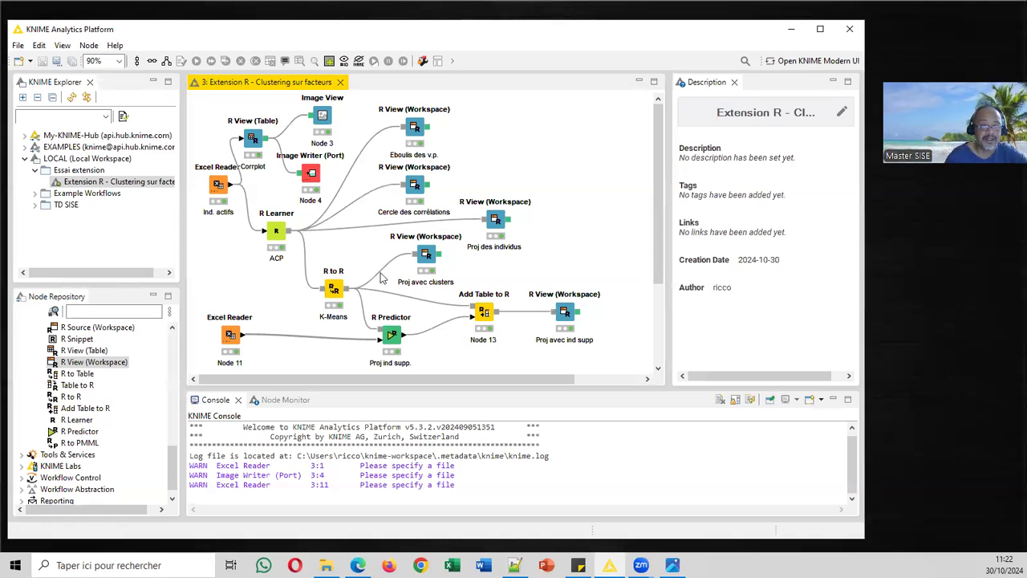
# Step: Switch to the Notepad++ text editor
pyautogui.click(515, 567)
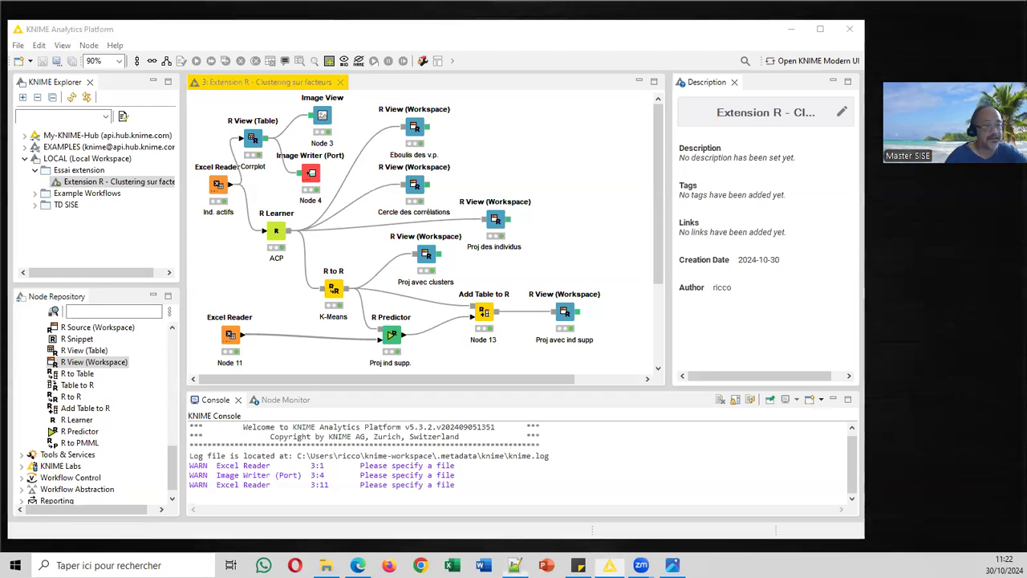